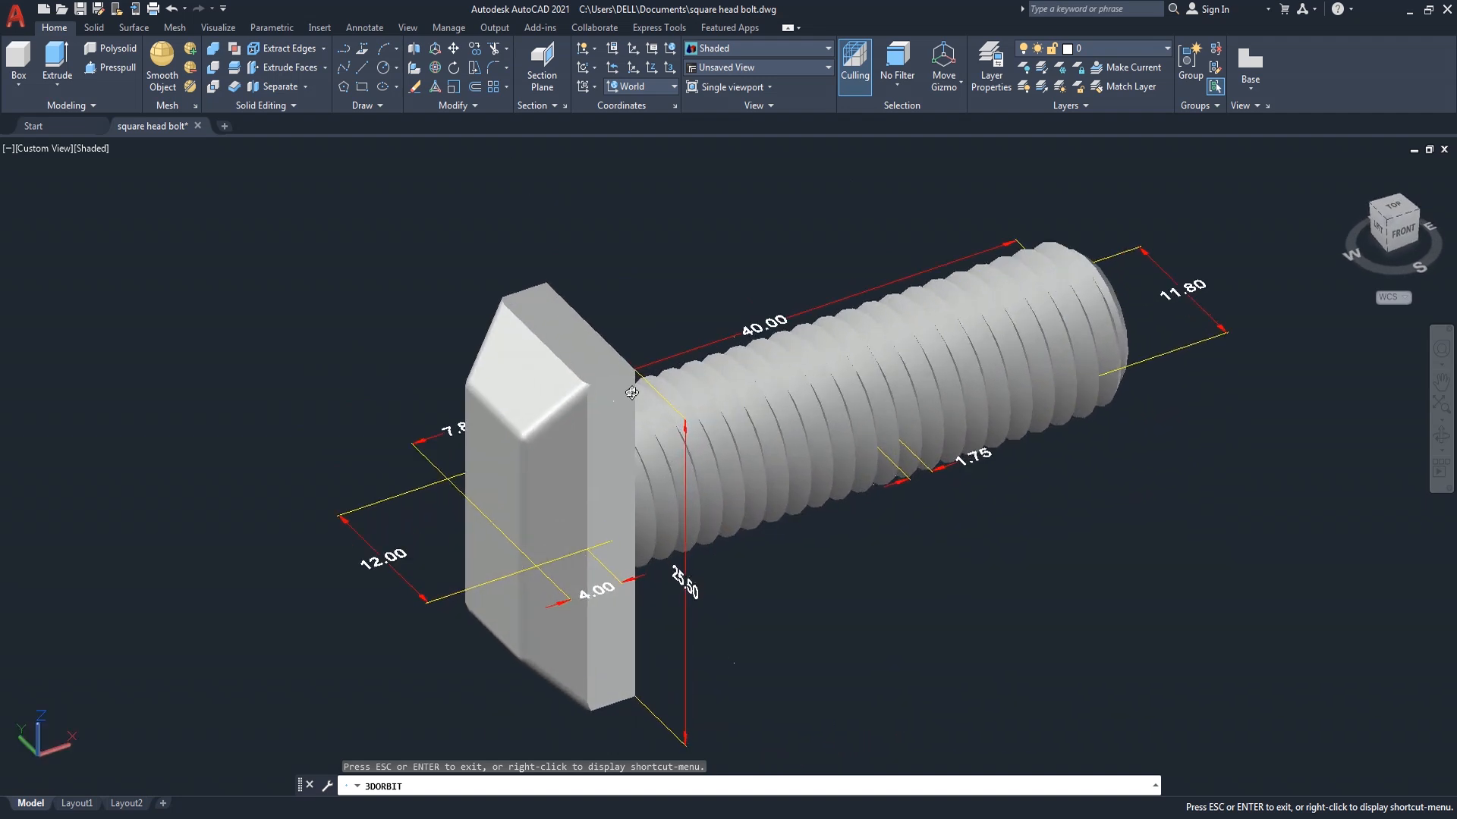
Examine the dimensioned square head bolt from above and from the southwest and southeast isometric views
{"action": "scroll", "coordinate": [707, 591], "scroll_direction": "up", "scroll_amount": 2}
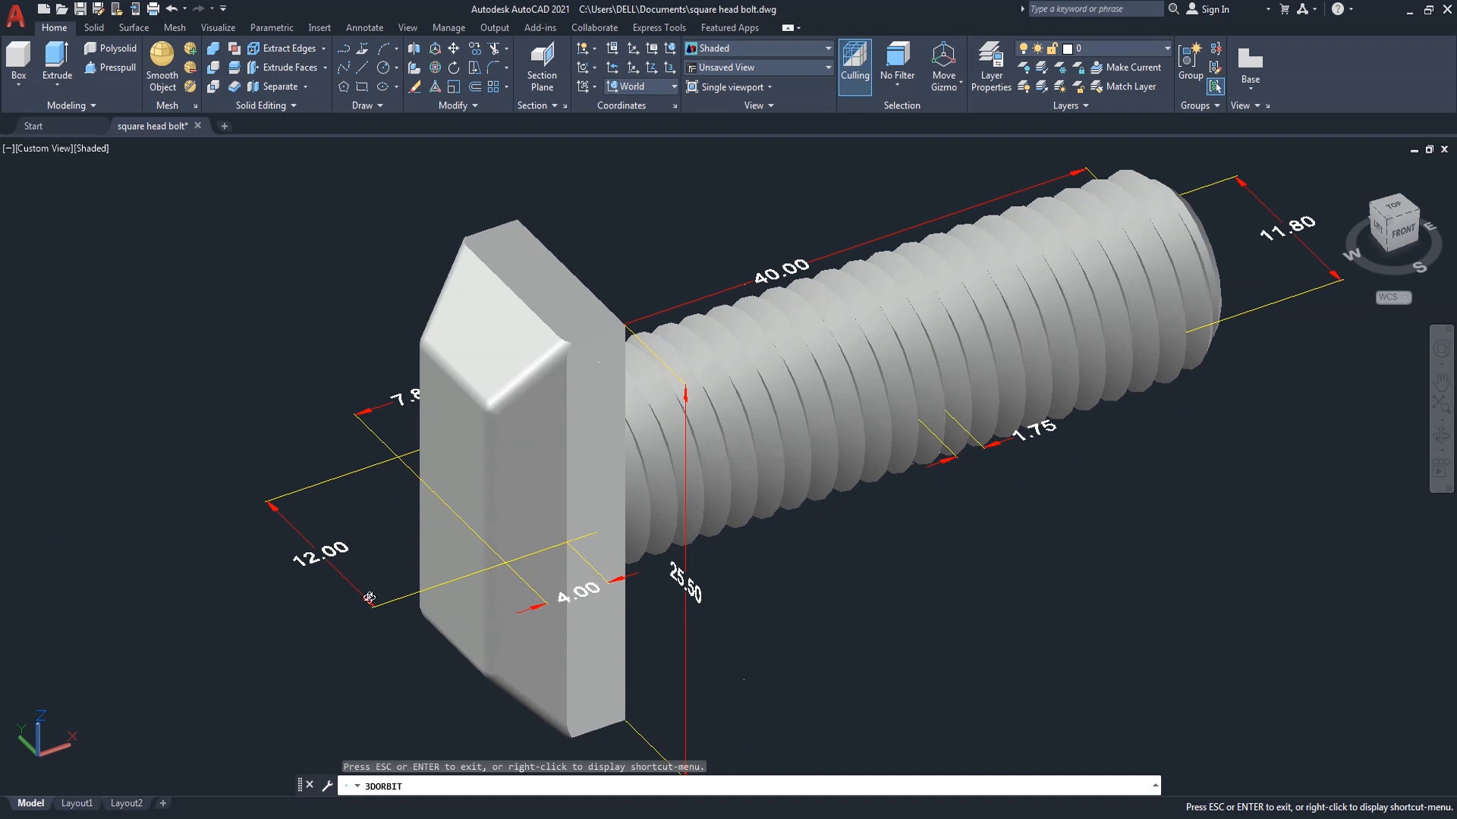
{"action": "left_click_drag", "start_coordinate": [472, 555], "coordinate": [684, 566]}
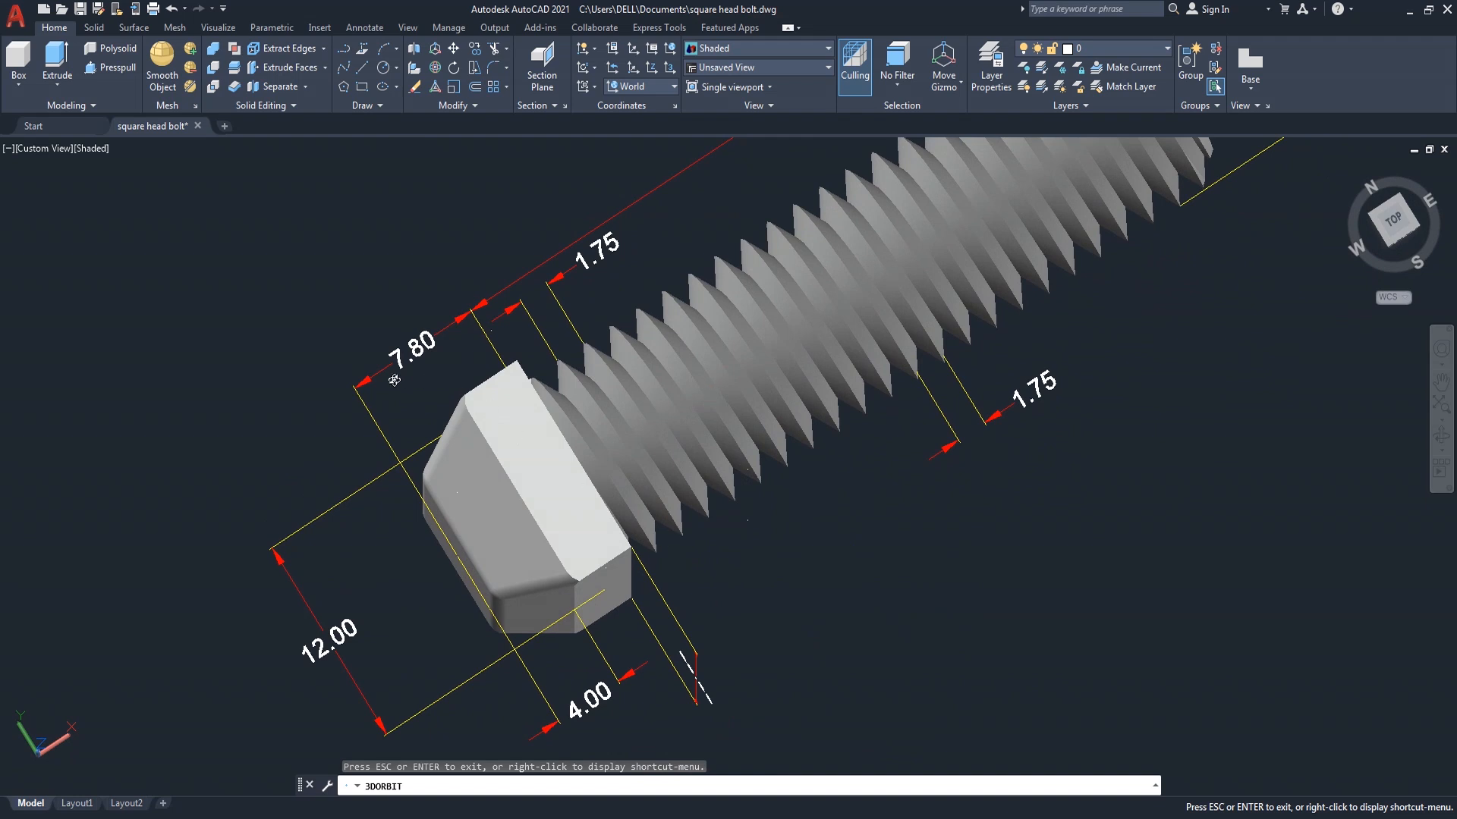
{"action": "left_click_drag", "start_coordinate": [513, 381], "coordinate": [520, 425]}
{"action": "right_click", "coordinate": [965, 411]}
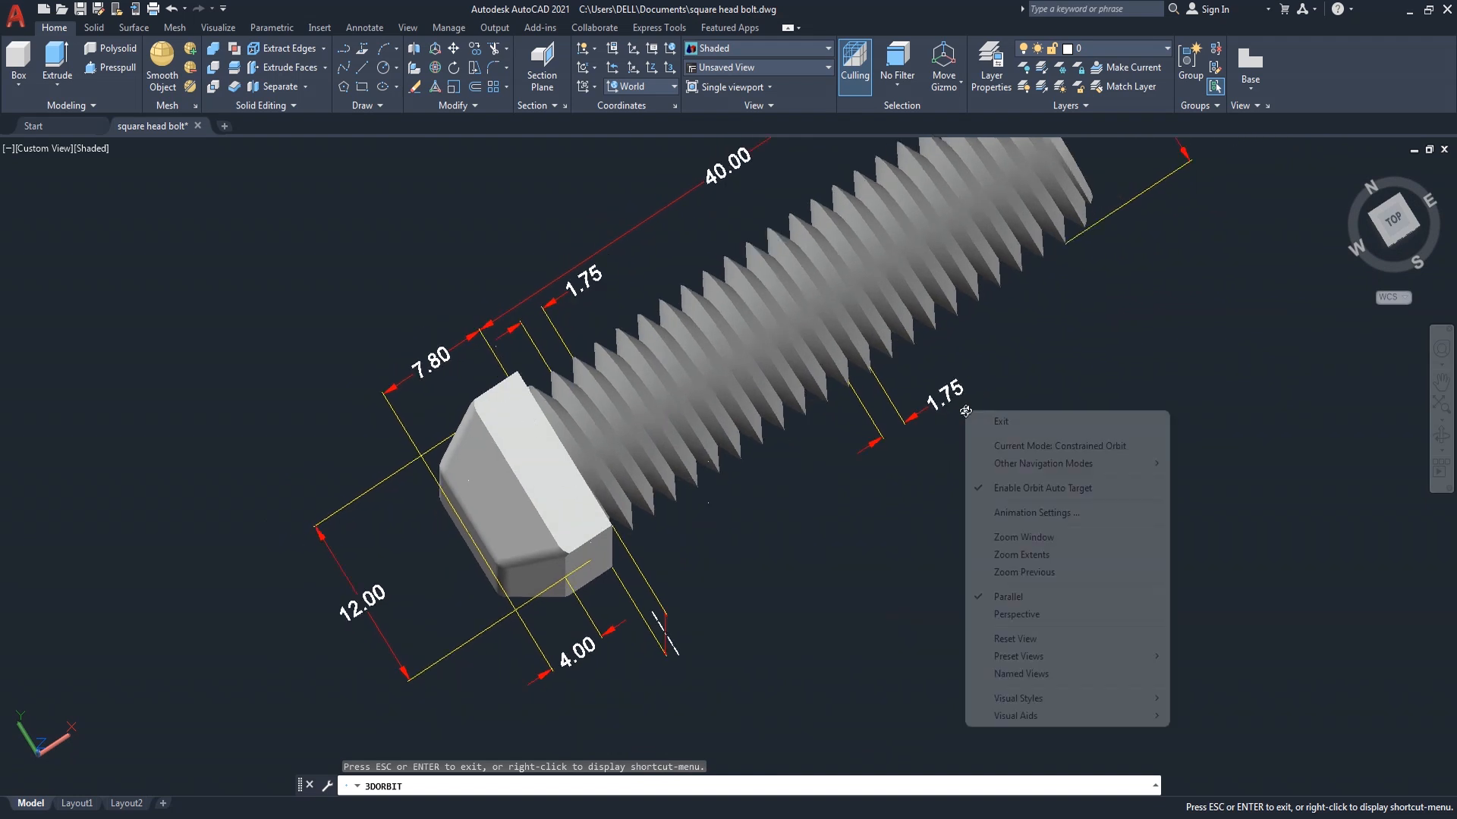
{"action": "left_click", "coordinate": [1044, 422]}
{"action": "left_click", "coordinate": [1396, 224]}
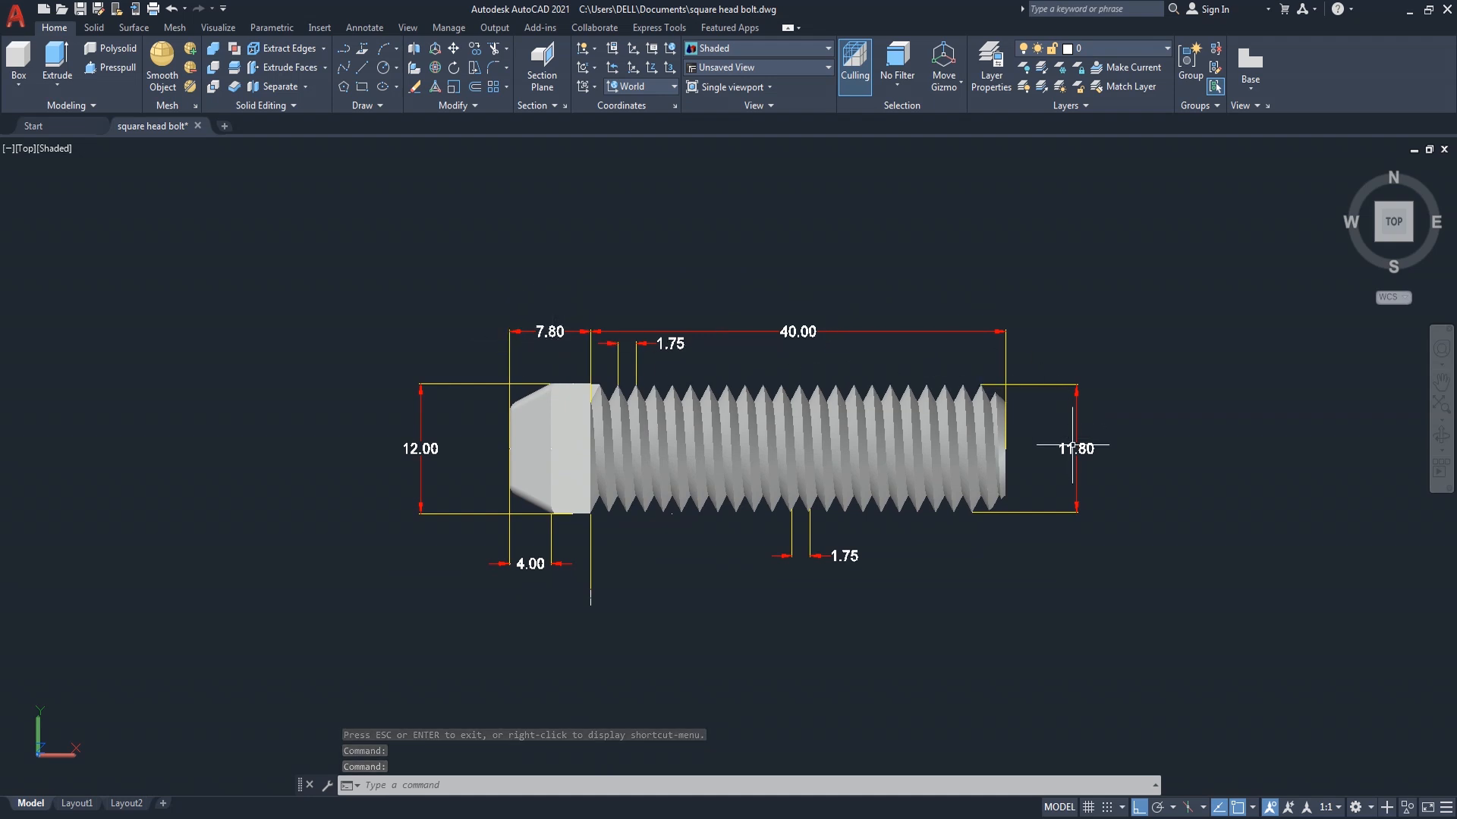
{"action": "left_click", "coordinate": [1379, 242]}
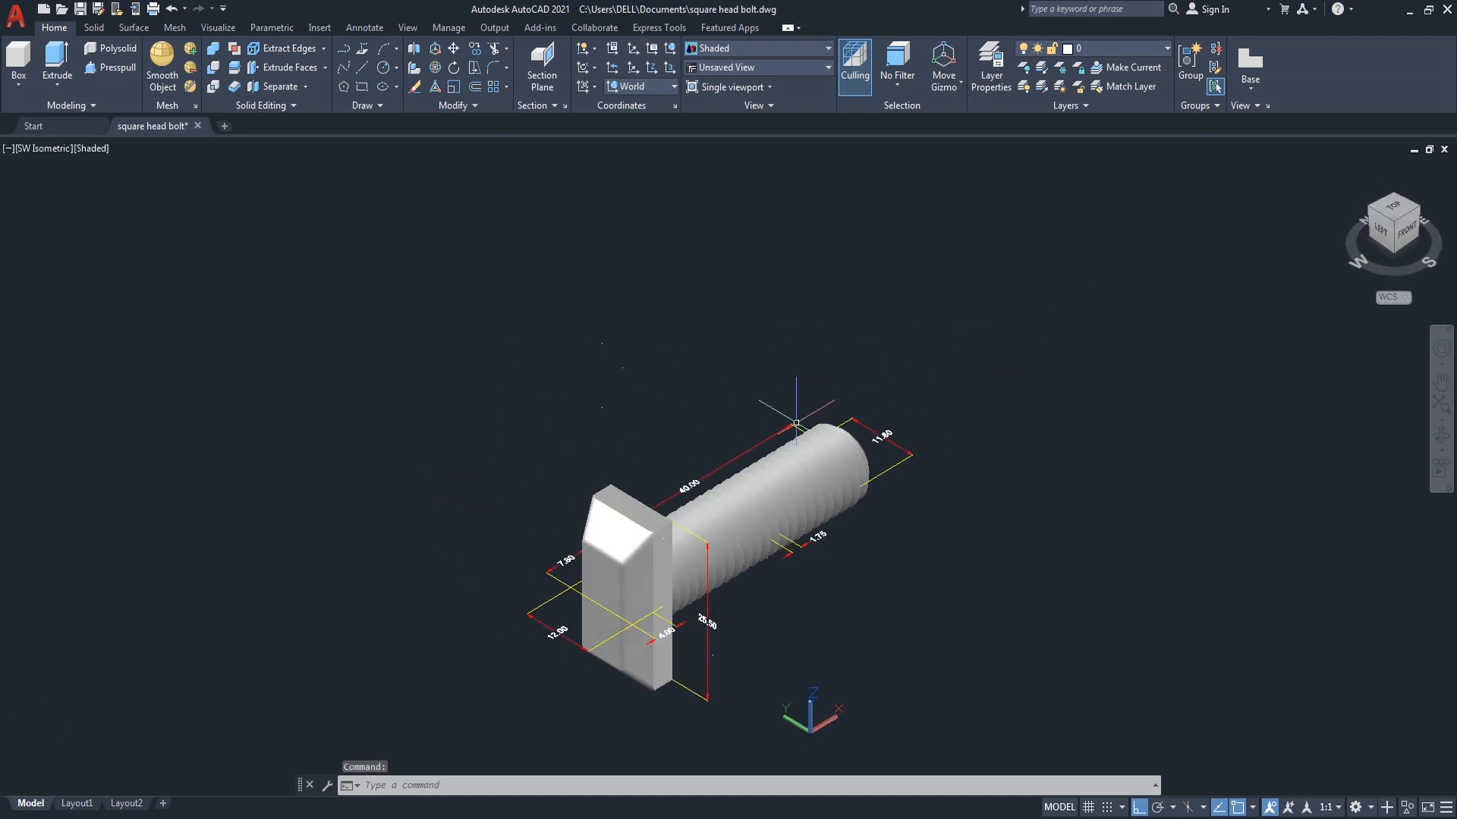
{"action": "scroll", "coordinate": [796, 423], "scroll_direction": "up", "scroll_amount": 2}
{"action": "middle_click_drag", "start_coordinate": [879, 386], "coordinate": [882, 239]}
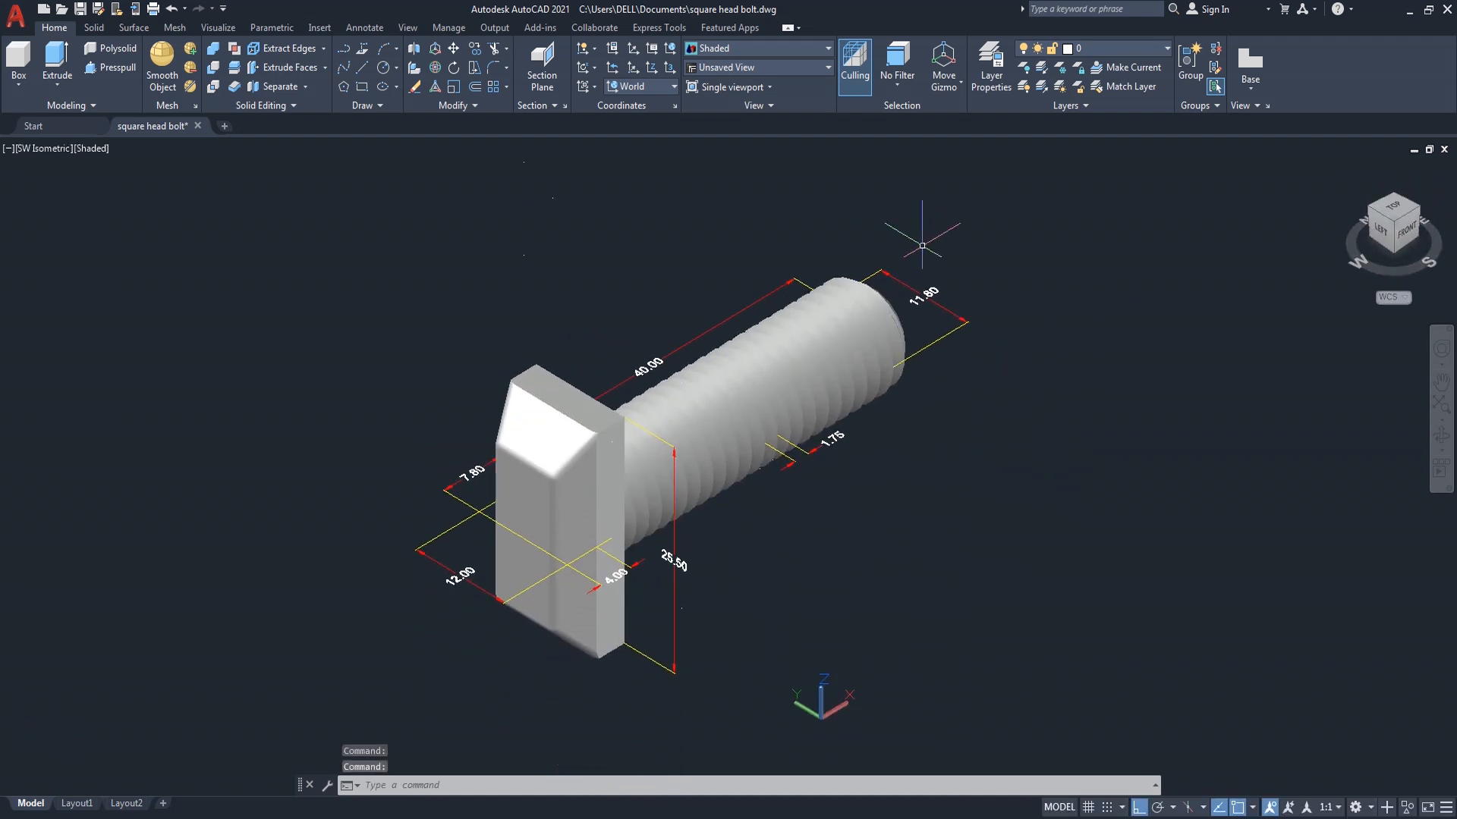
{"action": "left_click", "coordinate": [1415, 209]}
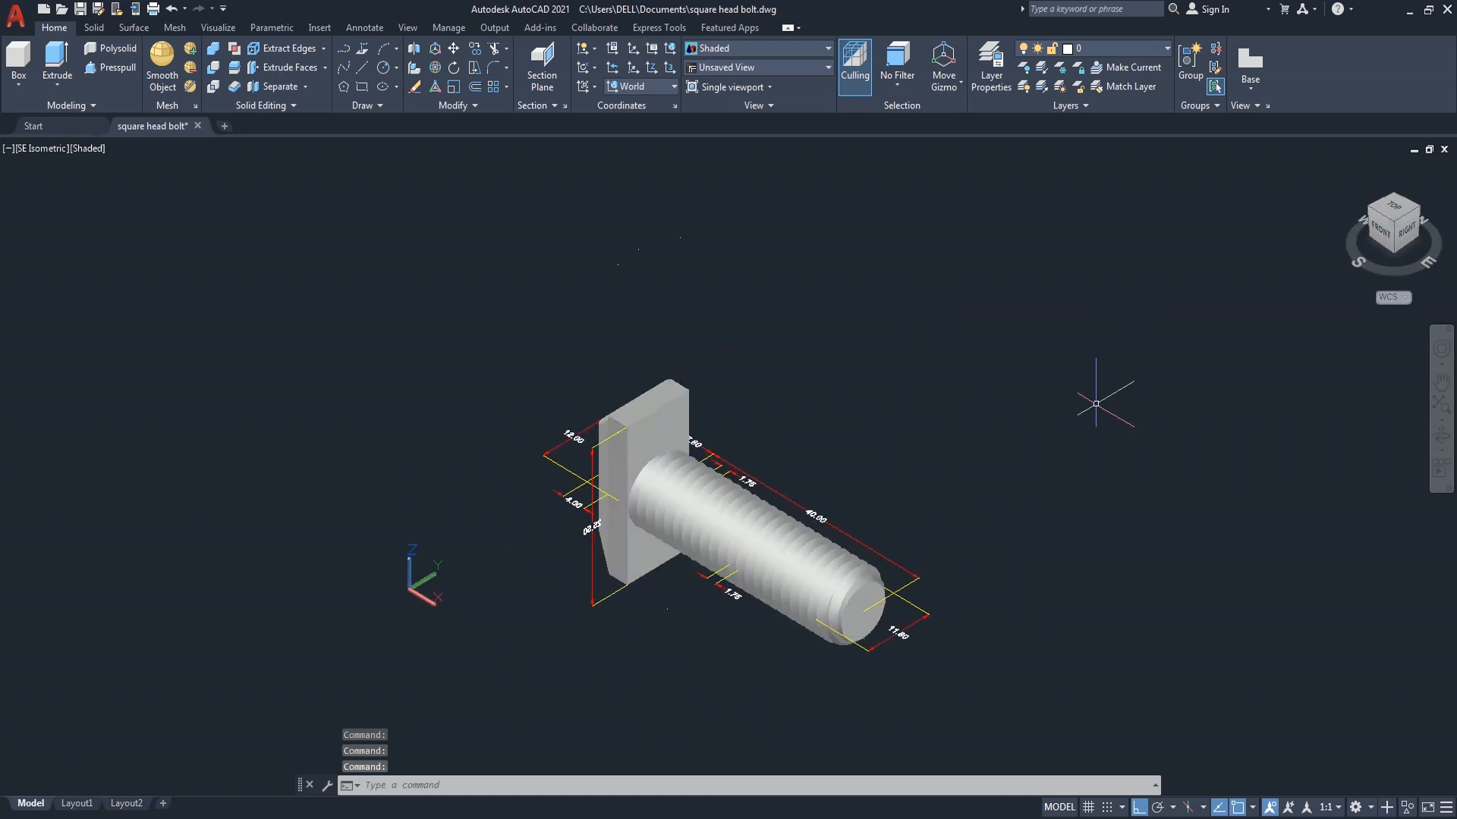
{"action": "scroll", "coordinate": [744, 298], "scroll_direction": "up", "scroll_amount": 2}
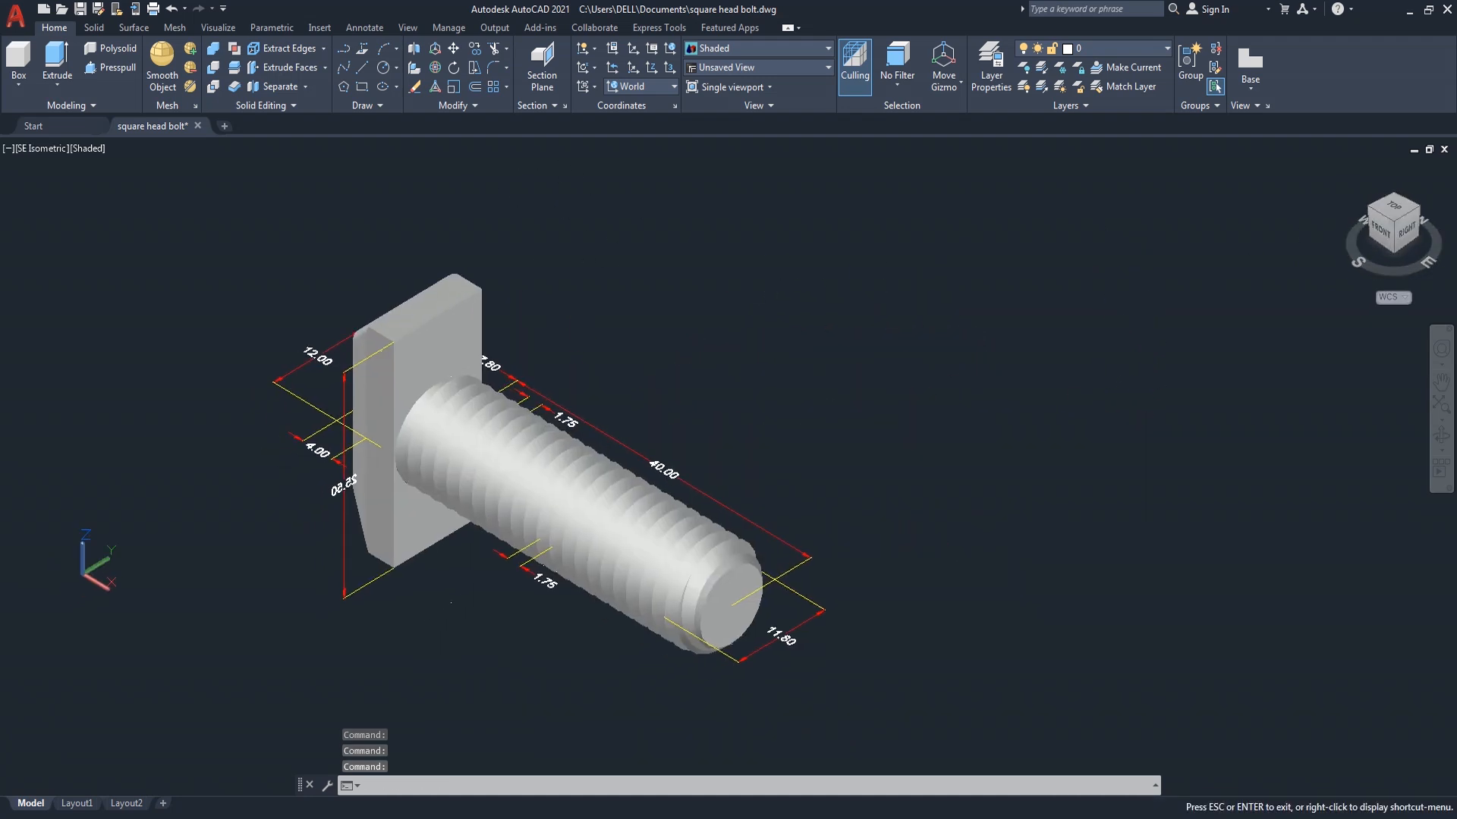
Set the UCS to Right and draw a 12 by 25.5 rectangle in the empty space beside the bolt
{"action": "left_click", "coordinate": [673, 88]}
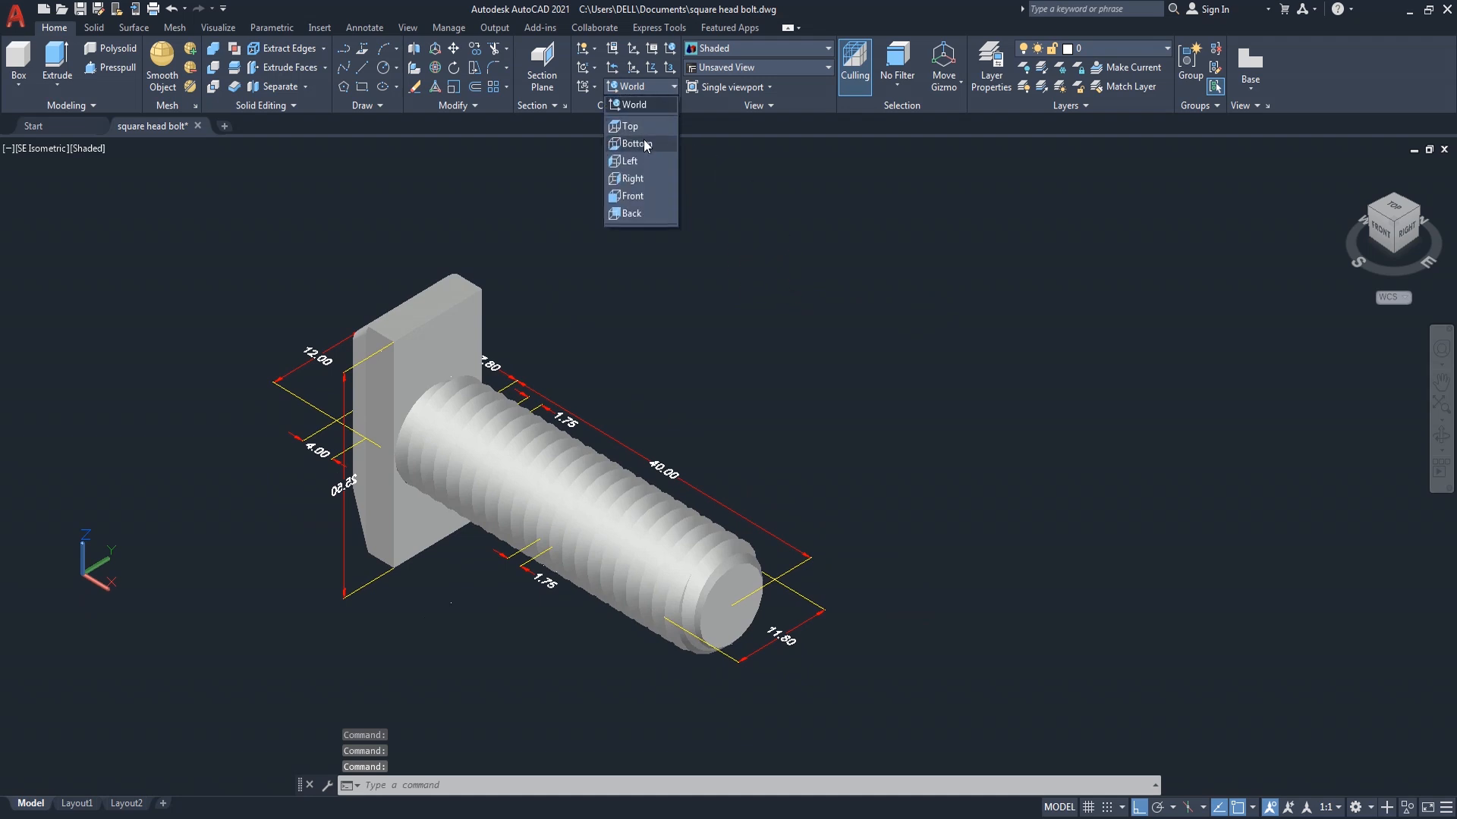
{"action": "left_click", "coordinate": [632, 179]}
{"action": "middle_click_drag", "start_coordinate": [744, 301], "coordinate": [748, 393]}
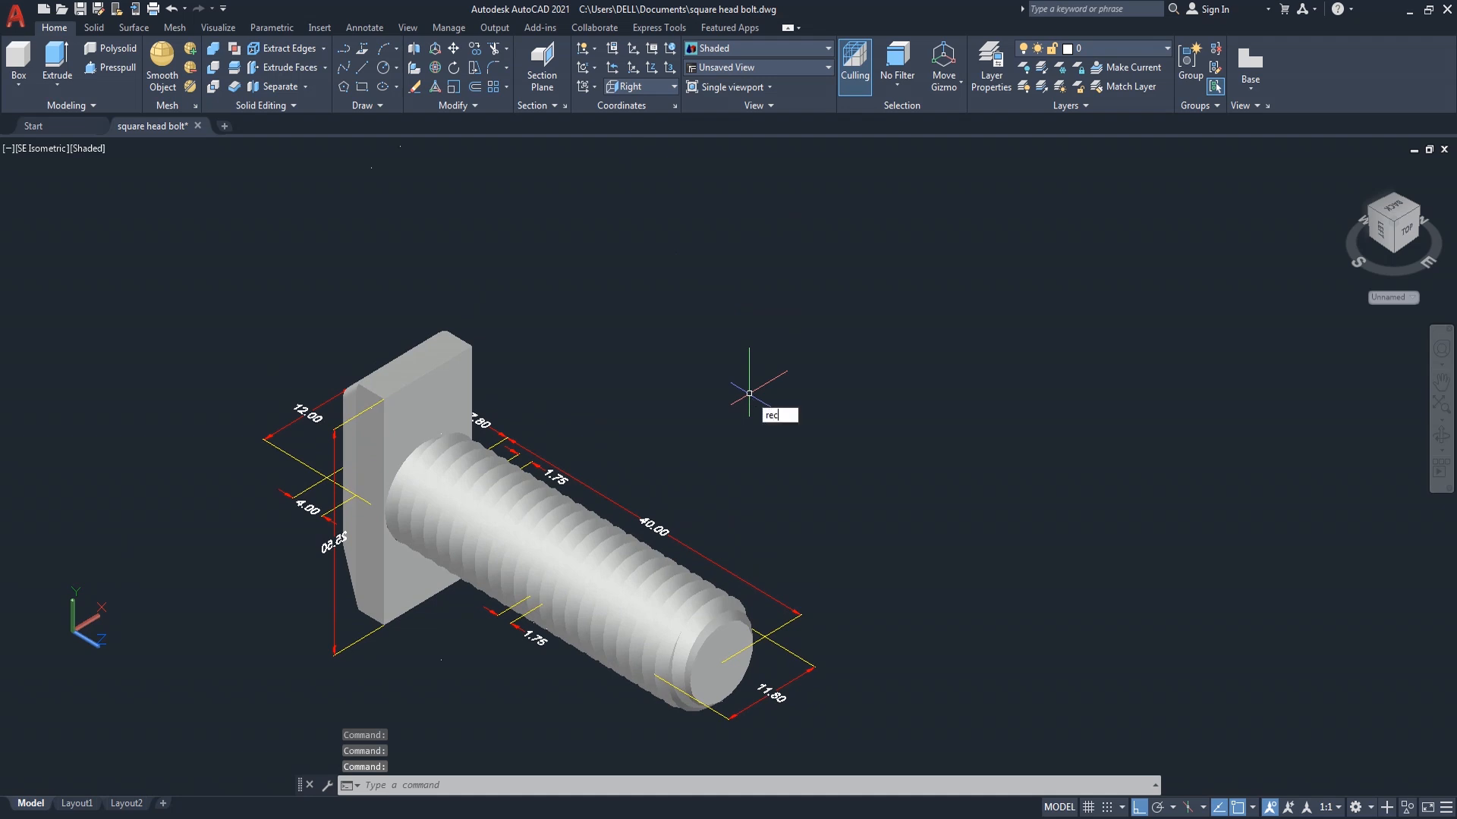
{"action": "key", "text": "Return"}
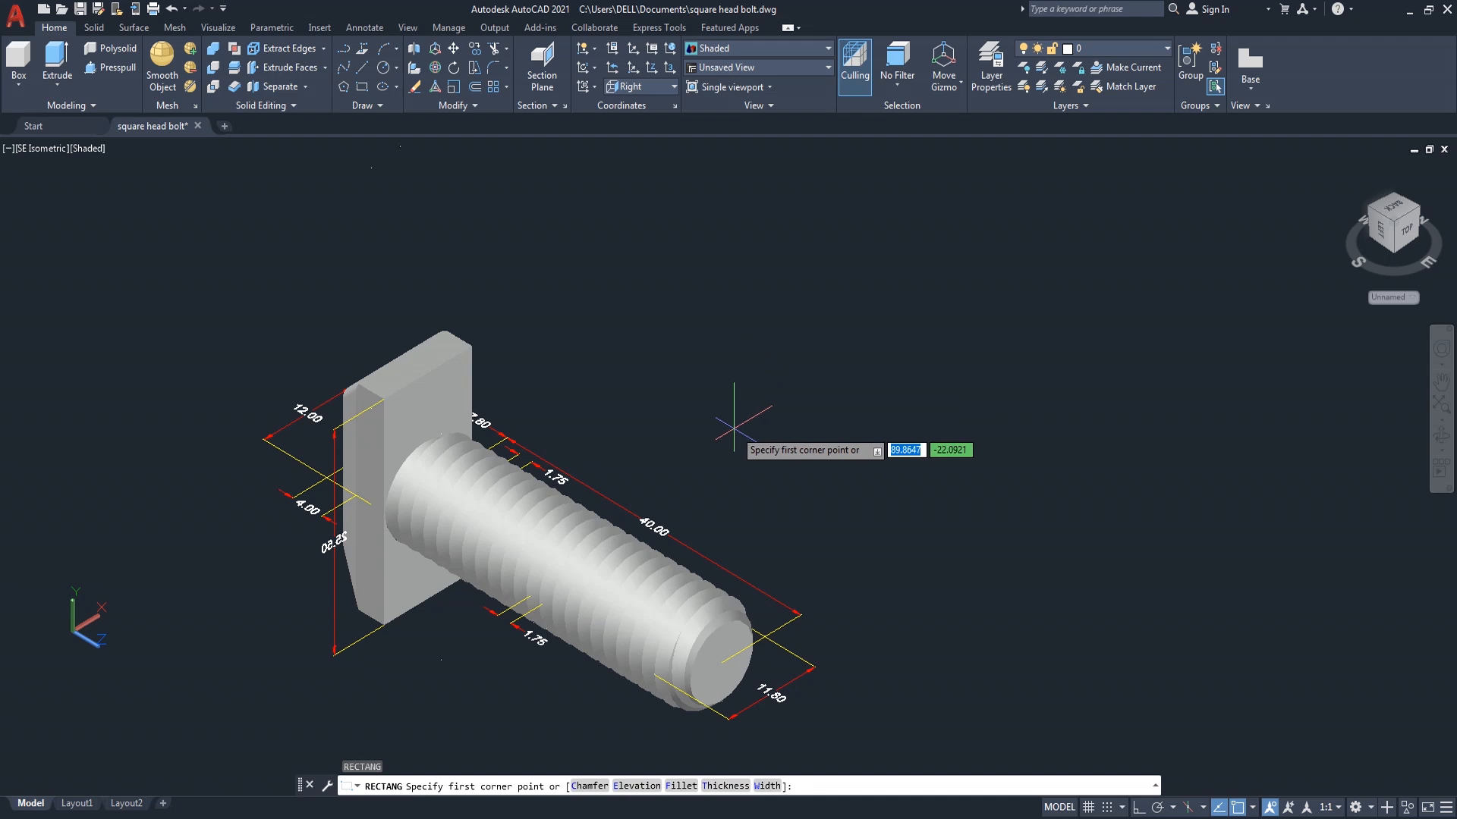
{"action": "left_click", "coordinate": [755, 400]}
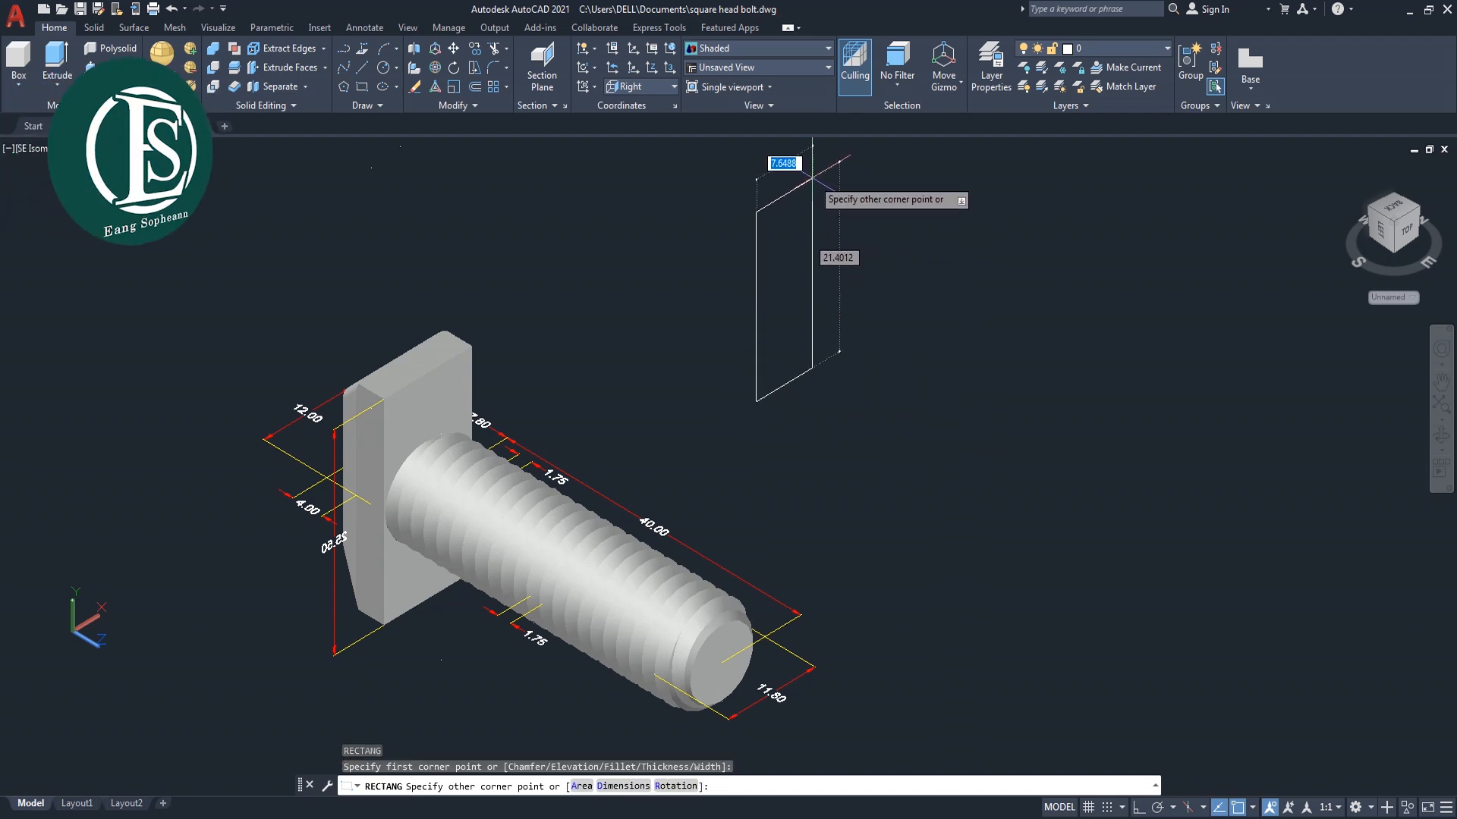
{"action": "middle_click_drag", "start_coordinate": [813, 180], "coordinate": [812, 197]}
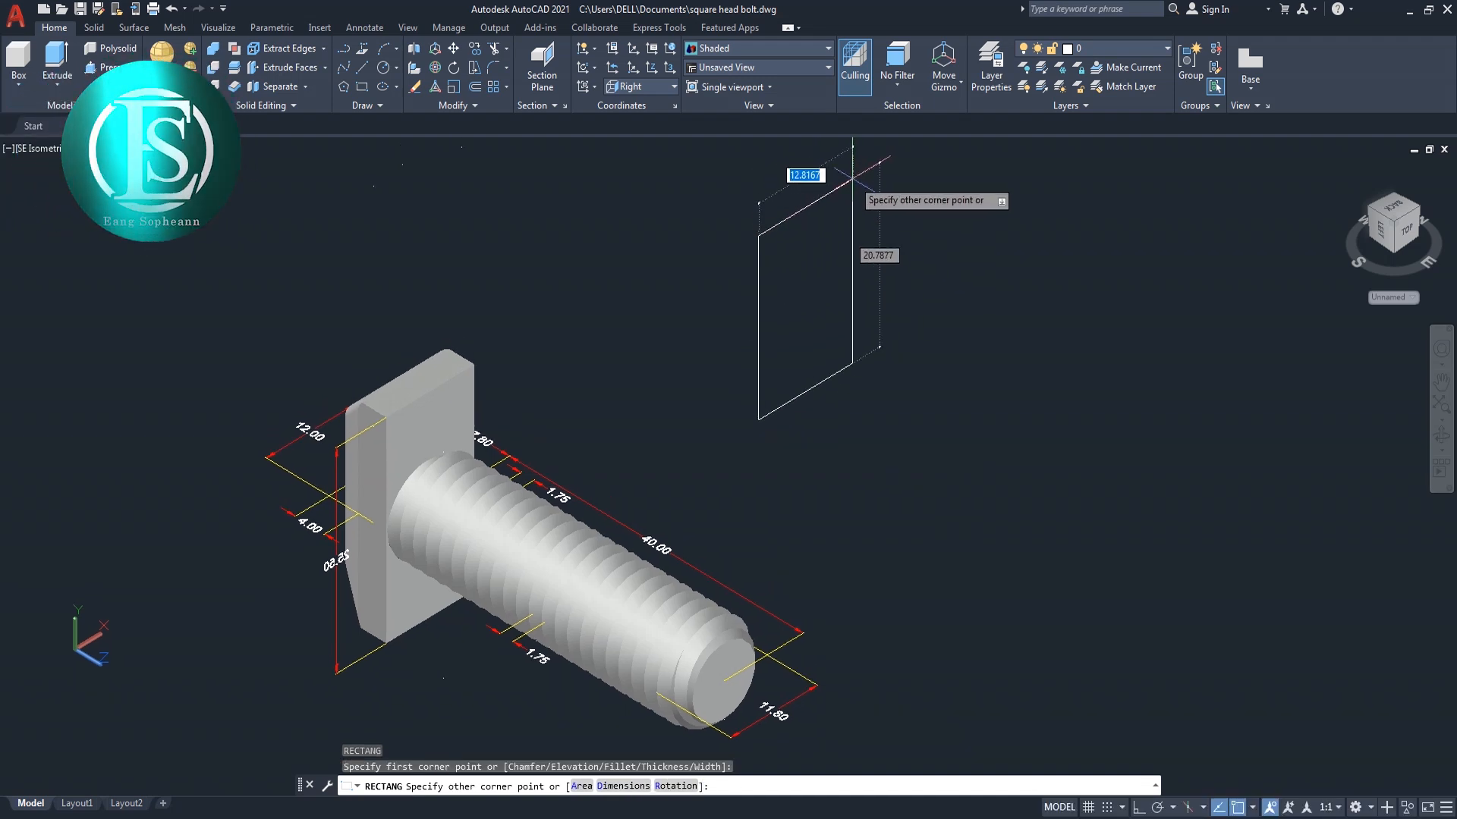
{"action": "type", "text": "12"}
{"action": "key", "text": "Tab"}
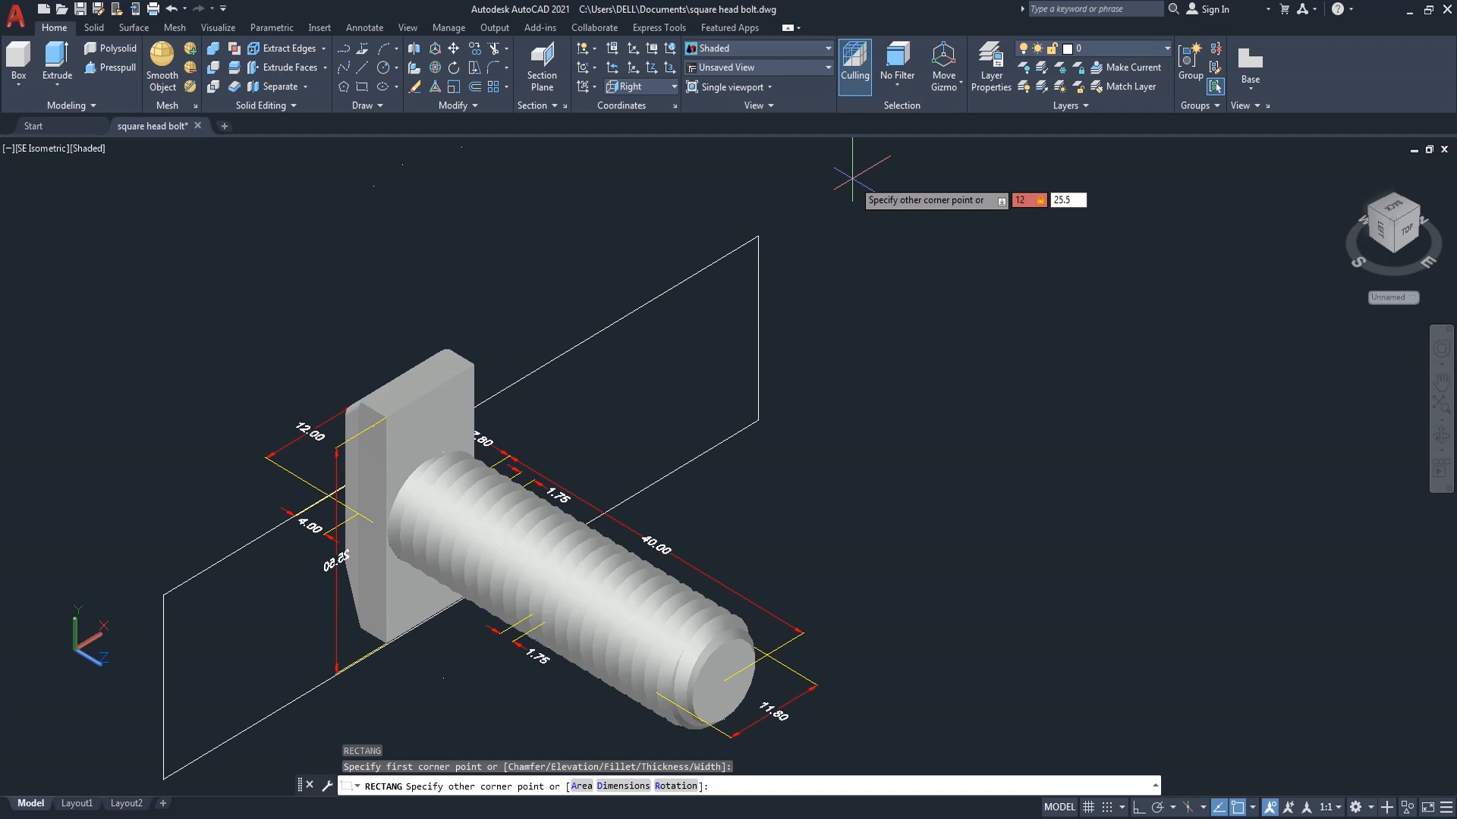
{"action": "type", "text": "25.5"}
{"action": "key", "text": "Return"}
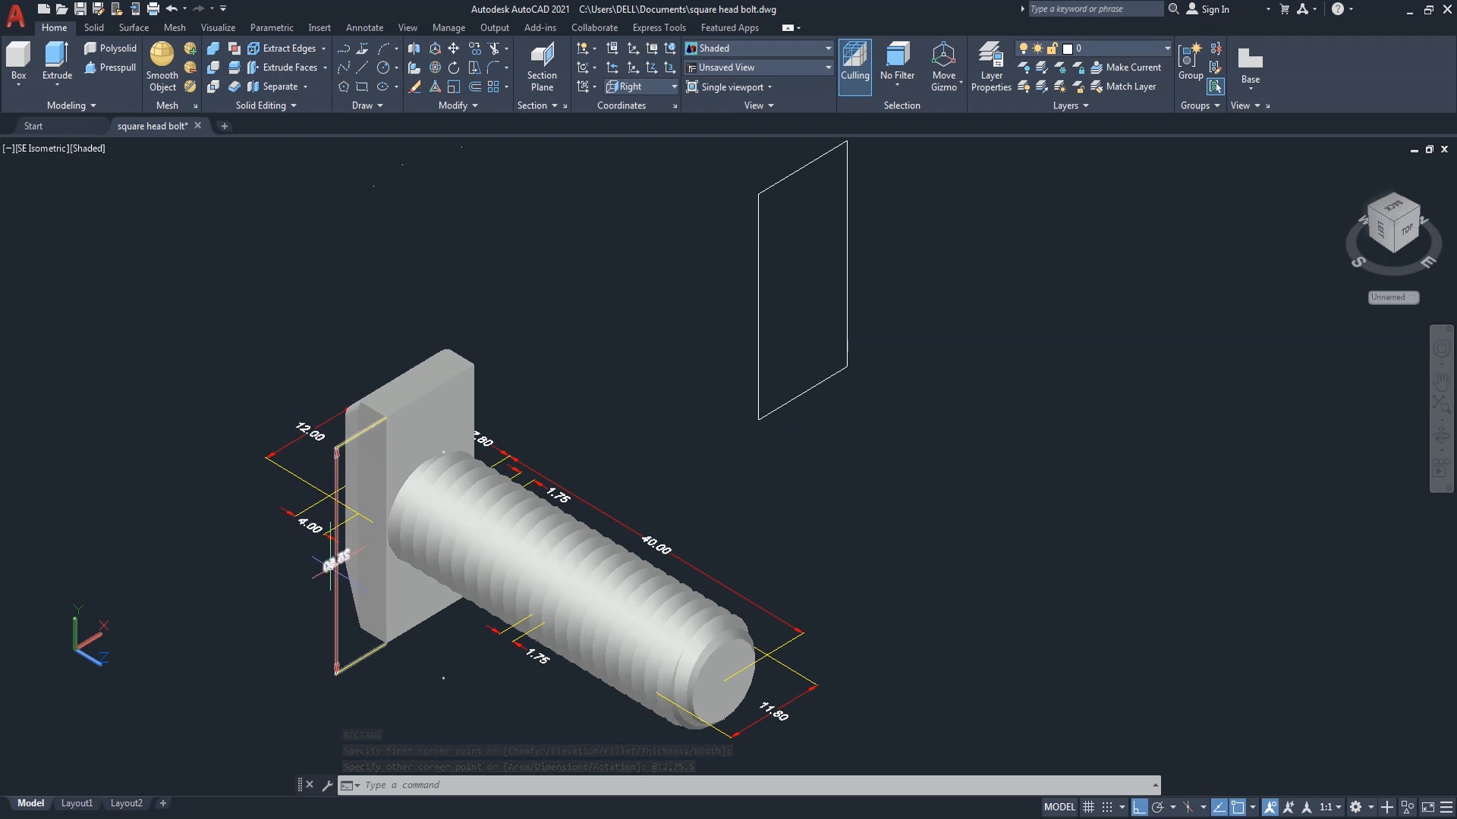
Examine the reference bolt head's dimensions from its outer side, with the new rectangle in view
{"action": "scroll", "coordinate": [786, 397], "scroll_direction": "down", "scroll_amount": 4}
{"action": "scroll", "coordinate": [795, 385], "scroll_direction": "up", "scroll_amount": 3}
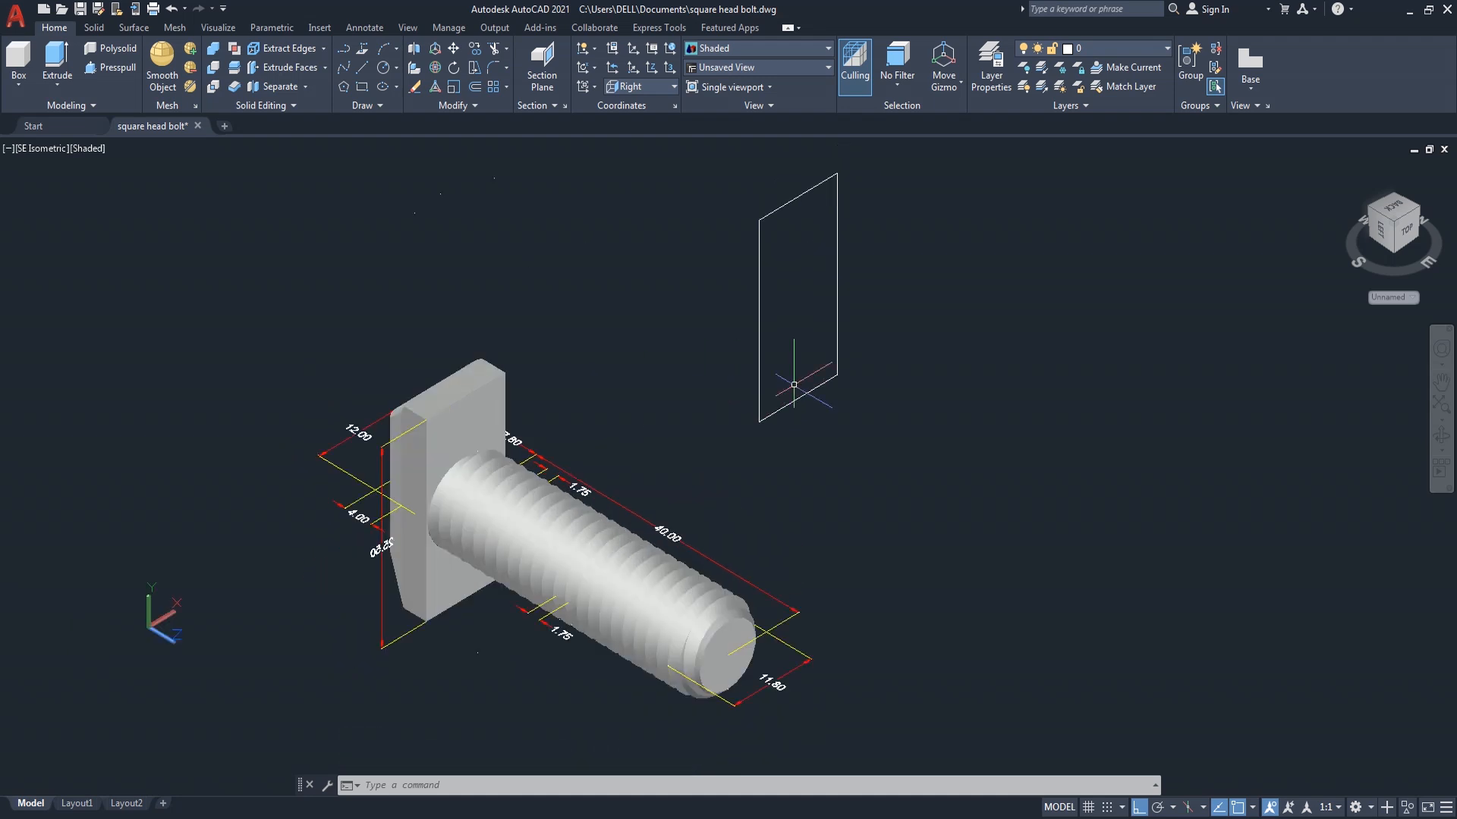
{"action": "middle_click_drag", "start_coordinate": [795, 387], "coordinate": [768, 367]}
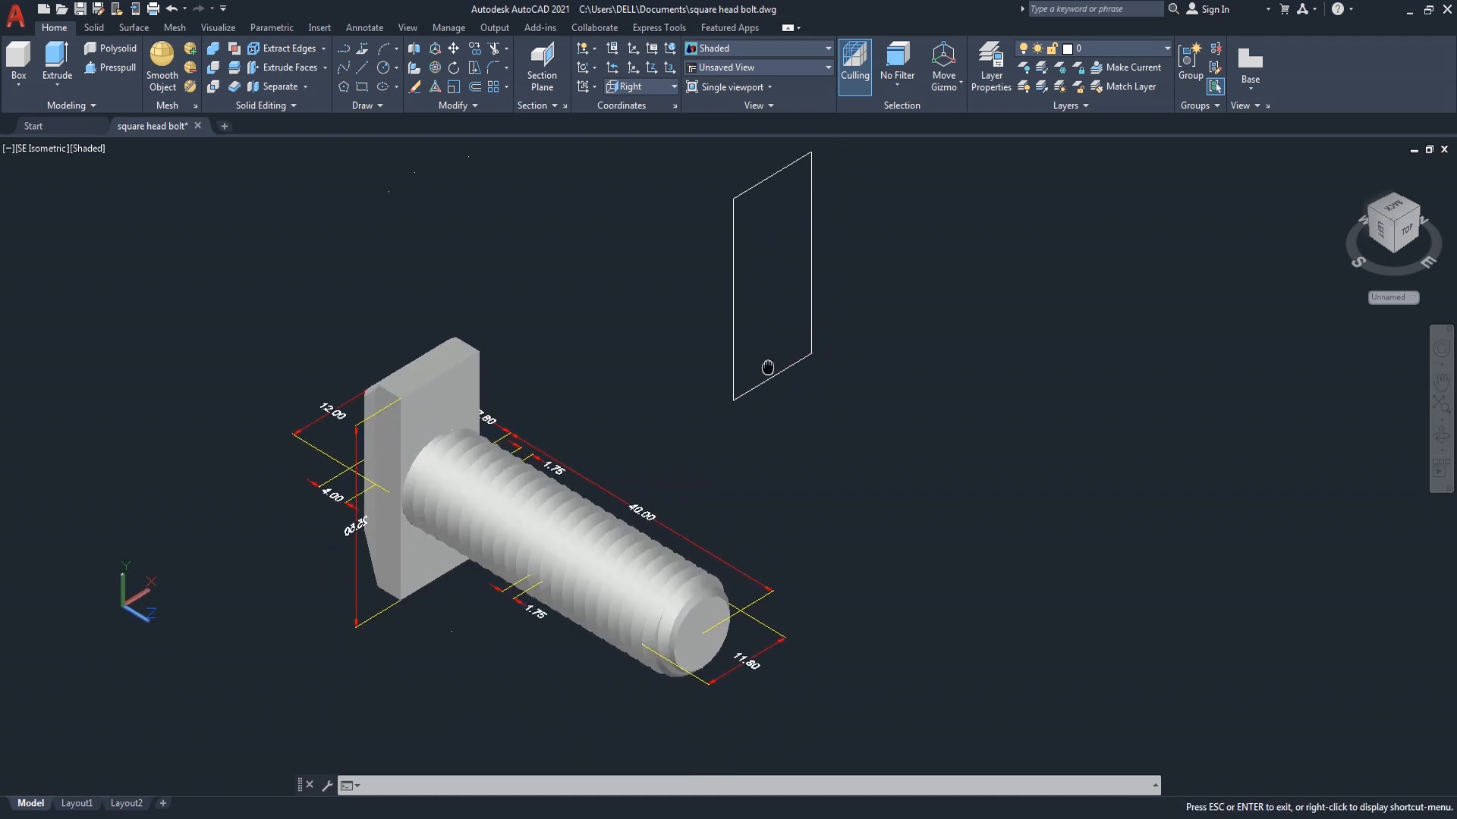
{"action": "left_click", "coordinate": [1441, 436]}
{"action": "left_click_drag", "start_coordinate": [1063, 486], "coordinate": [1055, 526]}
{"action": "scroll", "coordinate": [353, 538], "scroll_direction": "up", "scroll_amount": 3}
{"action": "right_click", "coordinate": [258, 440]}
{"action": "left_click", "coordinate": [266, 446]}
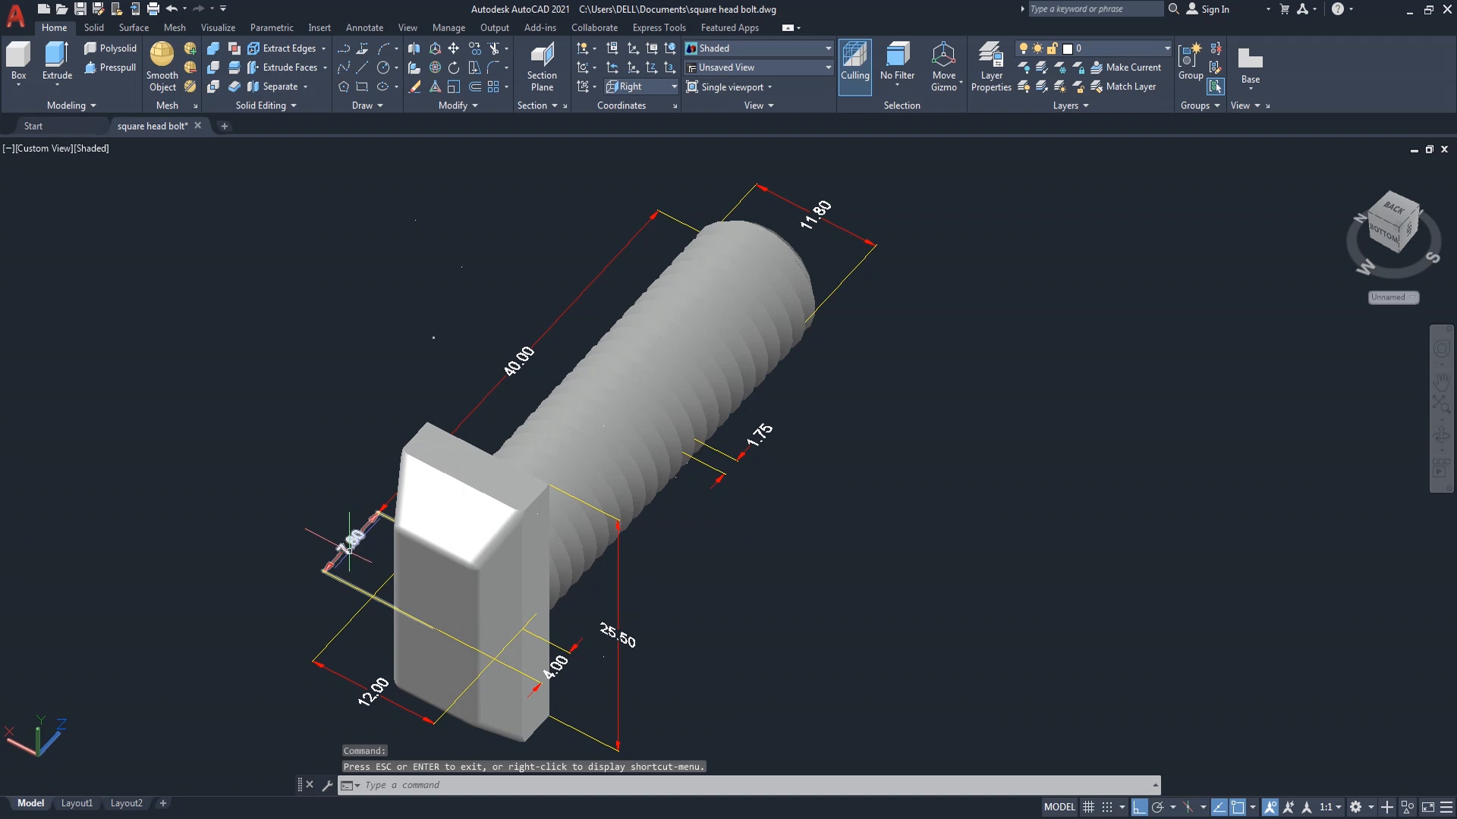
{"action": "scroll", "coordinate": [936, 505], "scroll_direction": "down", "scroll_amount": 4}
{"action": "middle_click_drag", "start_coordinate": [901, 507], "coordinate": [921, 447]}
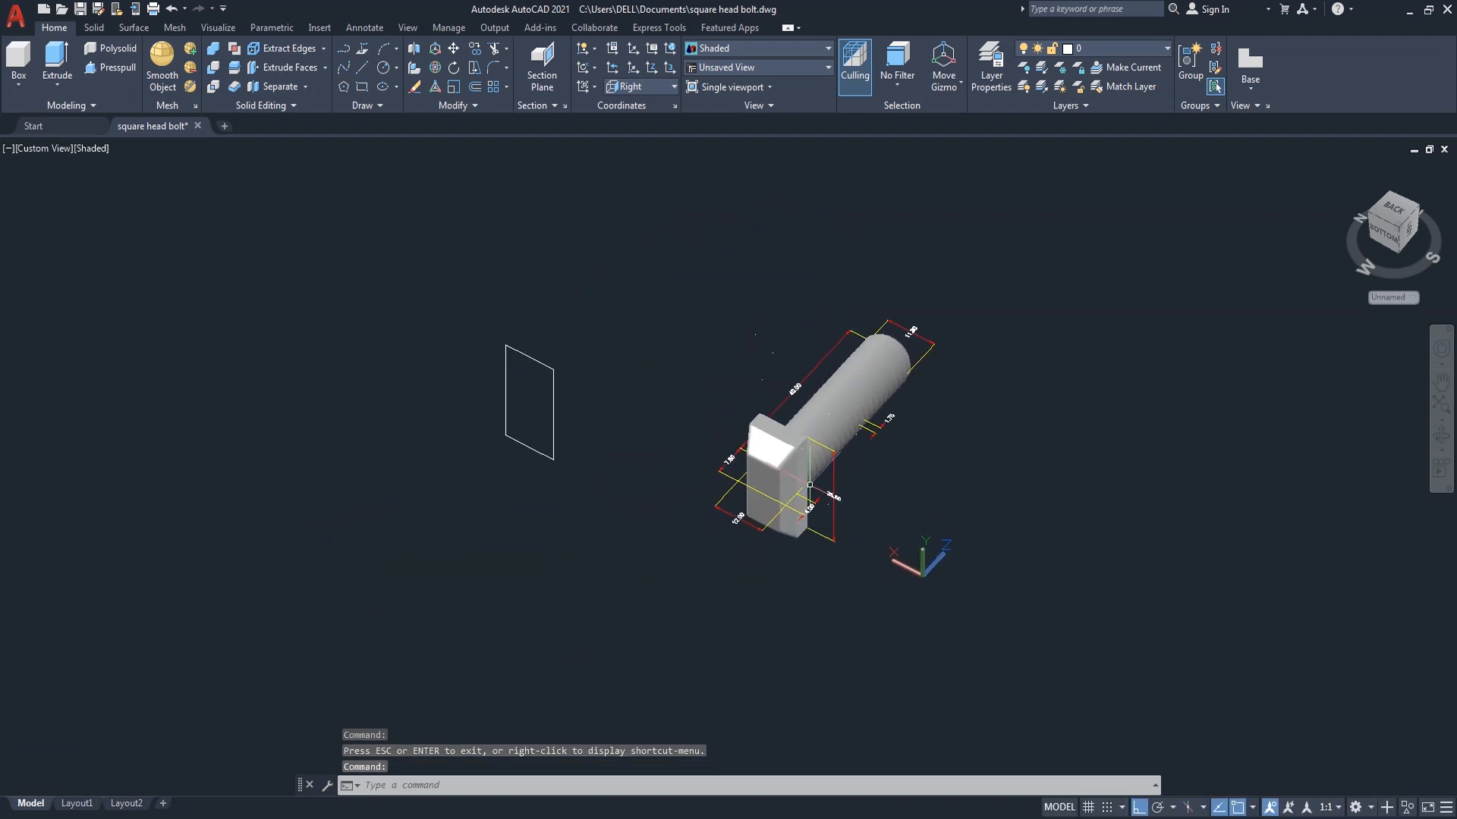
{"action": "scroll", "coordinate": [758, 492], "scroll_direction": "up", "scroll_amount": 3}
{"action": "middle_click_drag", "start_coordinate": [616, 462], "coordinate": [699, 495]}
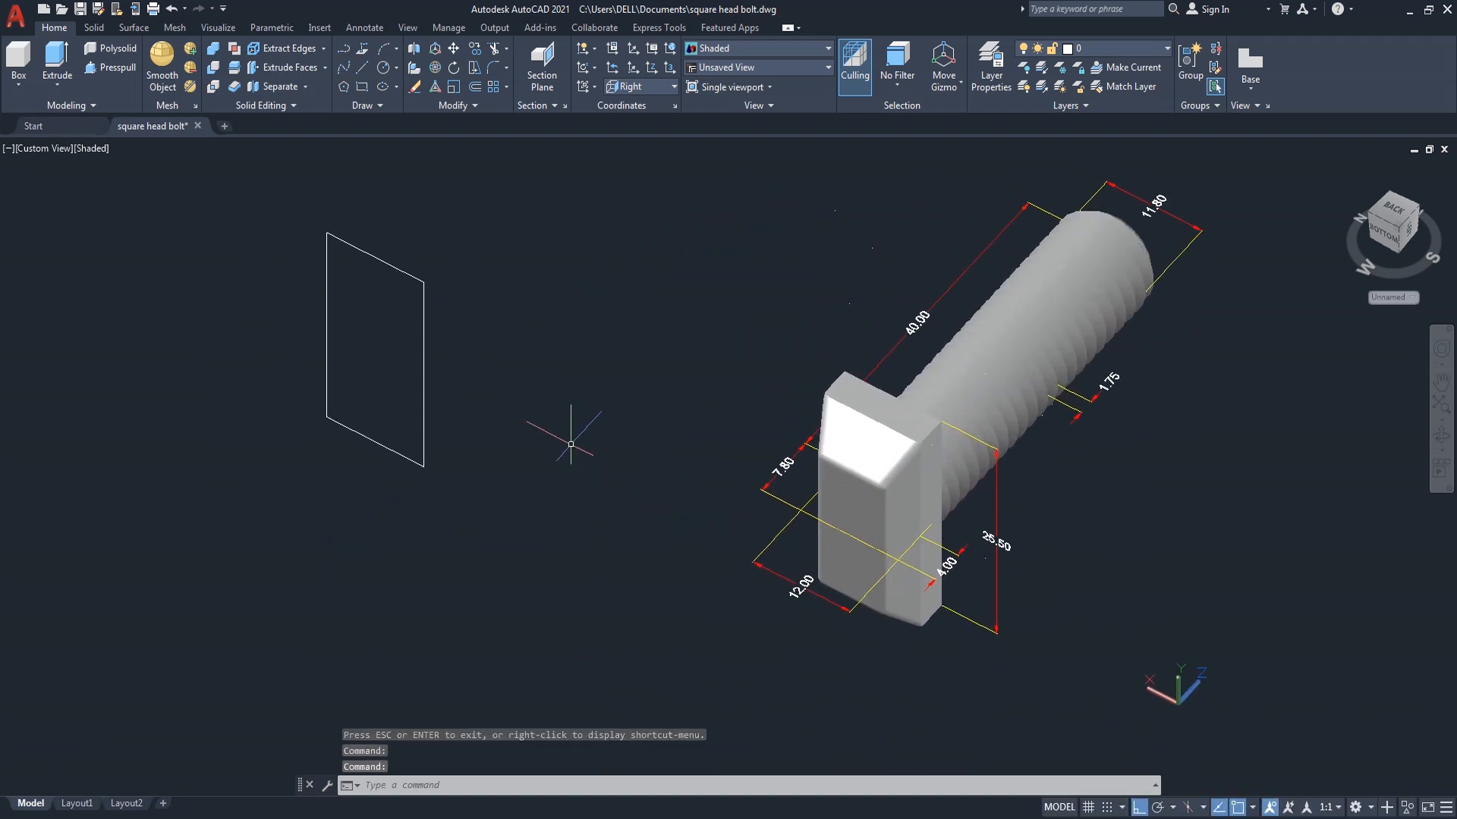
Extrude the rectangle by 7.8 into a solid block for the bolt head
{"action": "type", "text": "ext"}
{"action": "key", "text": "Return"}
{"action": "left_click", "coordinate": [449, 391]}
{"action": "left_click", "coordinate": [387, 409]}
{"action": "key", "text": "Return"}
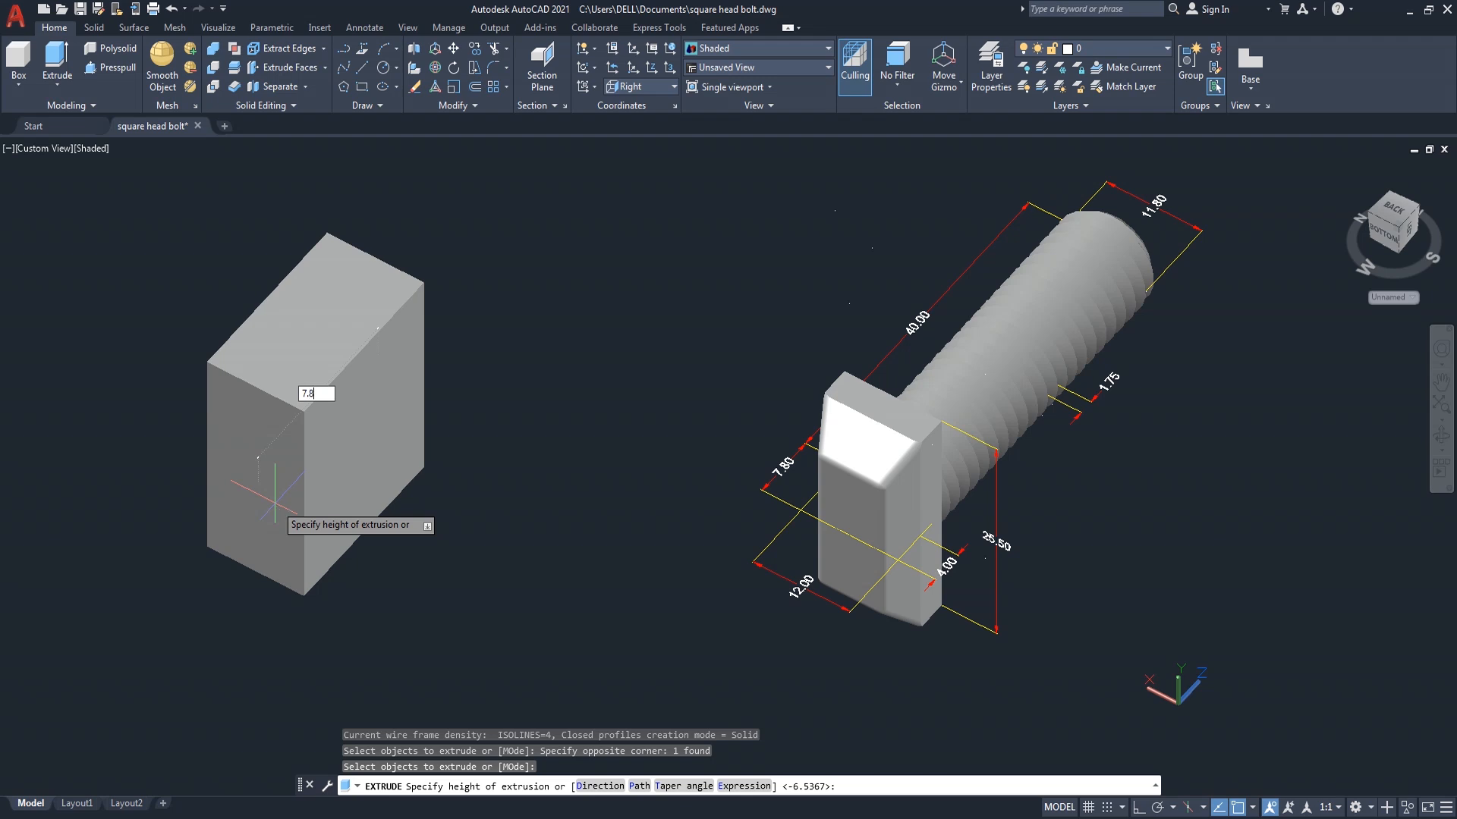
{"action": "key", "text": "Return"}
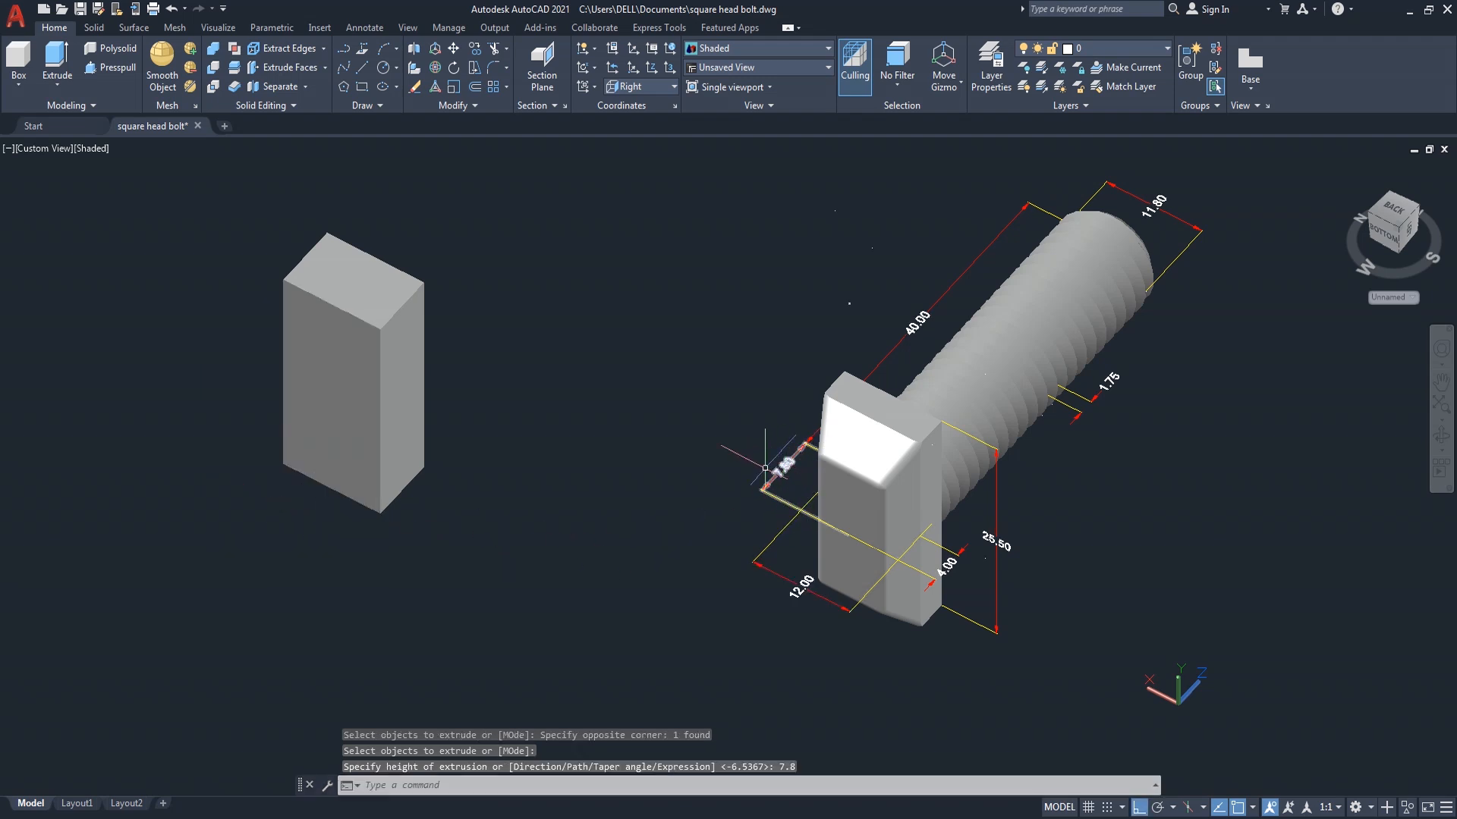
Chamfer the block's upper front edge with base and other surface distances of 4, using the top face as base surface
{"action": "middle_click_drag", "start_coordinate": [573, 487], "coordinate": [607, 478]}
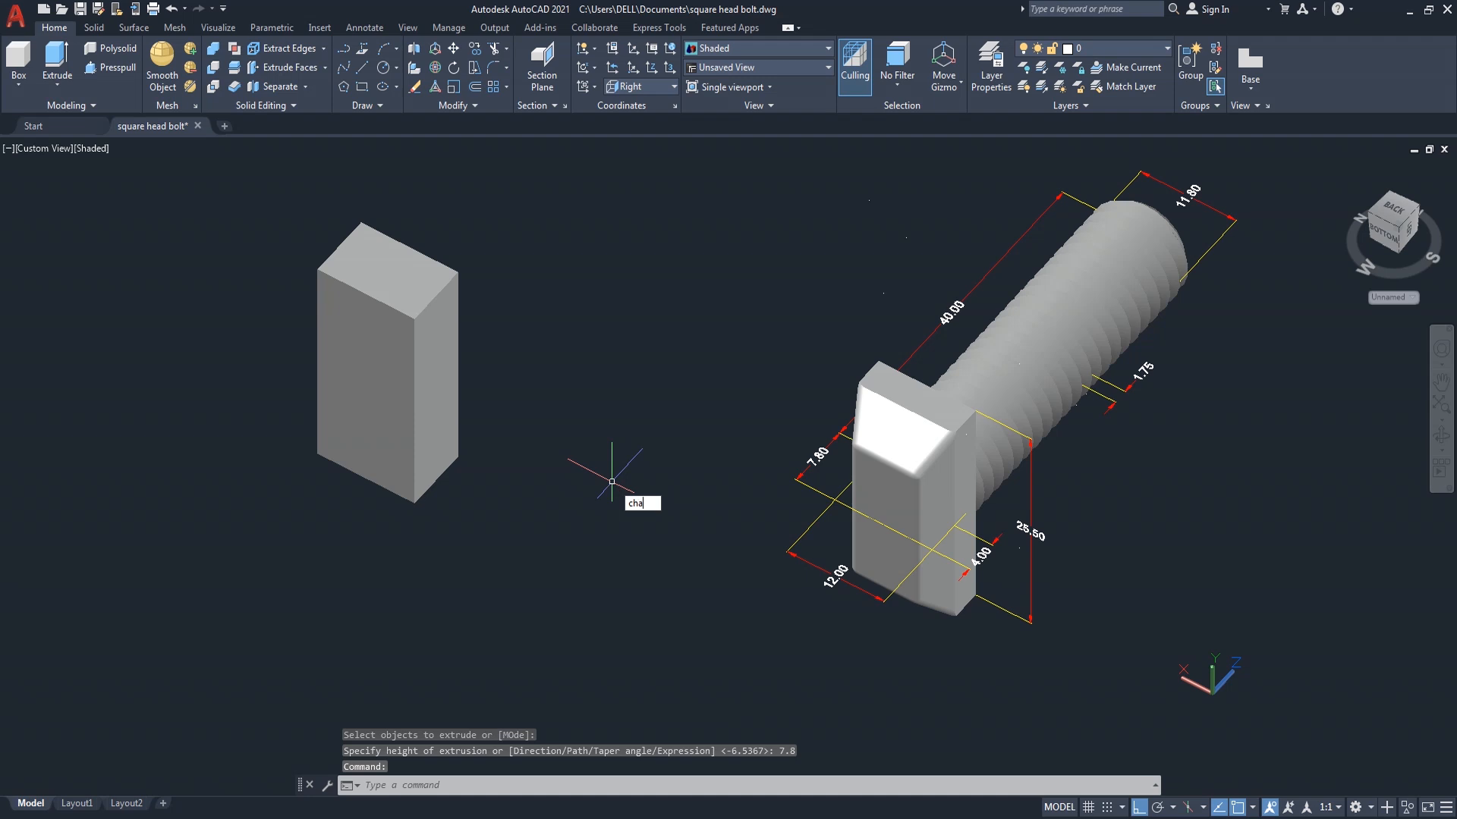
{"action": "left_click", "coordinate": [681, 520]}
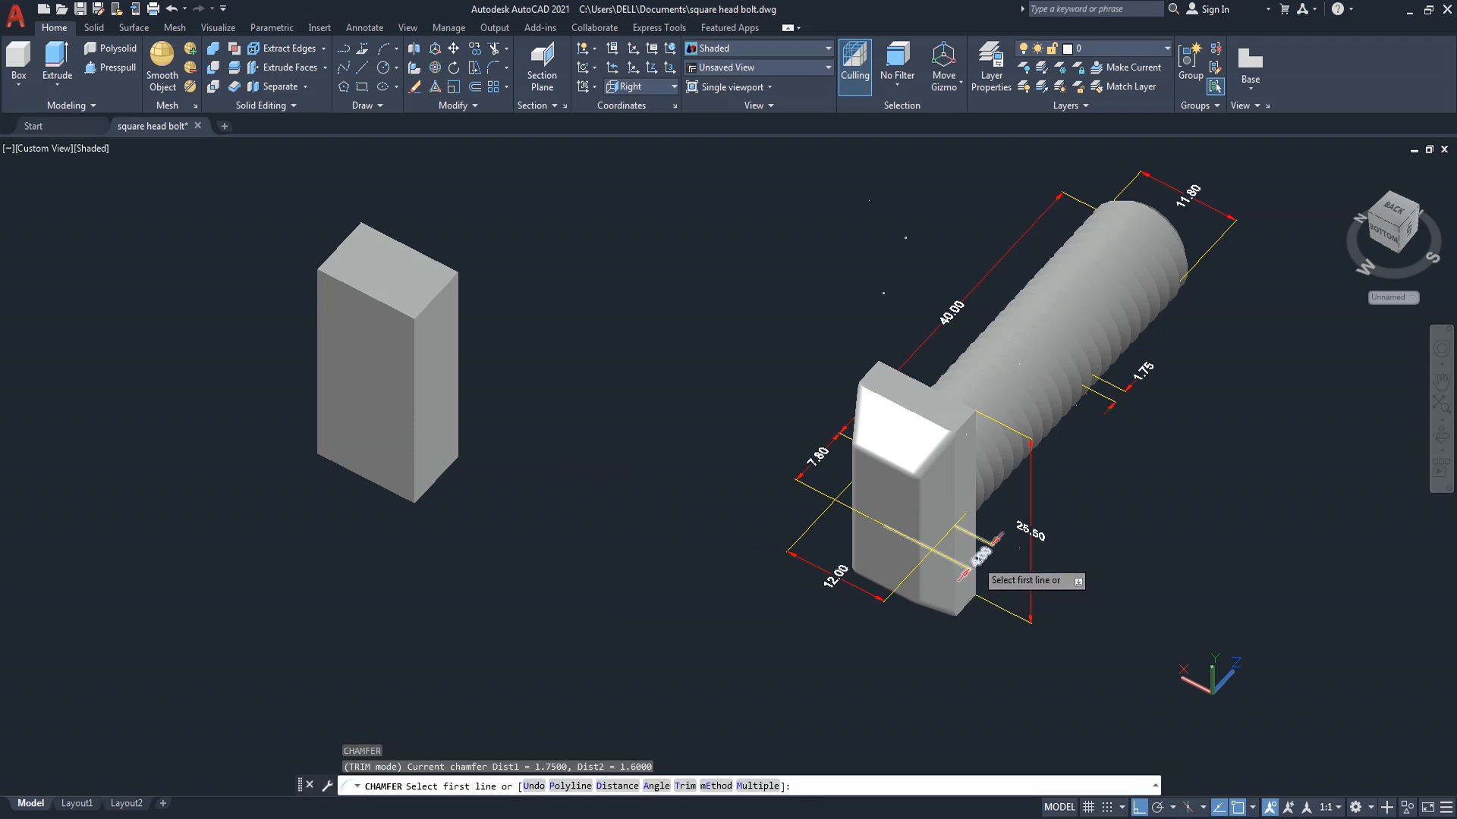
{"action": "left_click", "coordinate": [373, 304]}
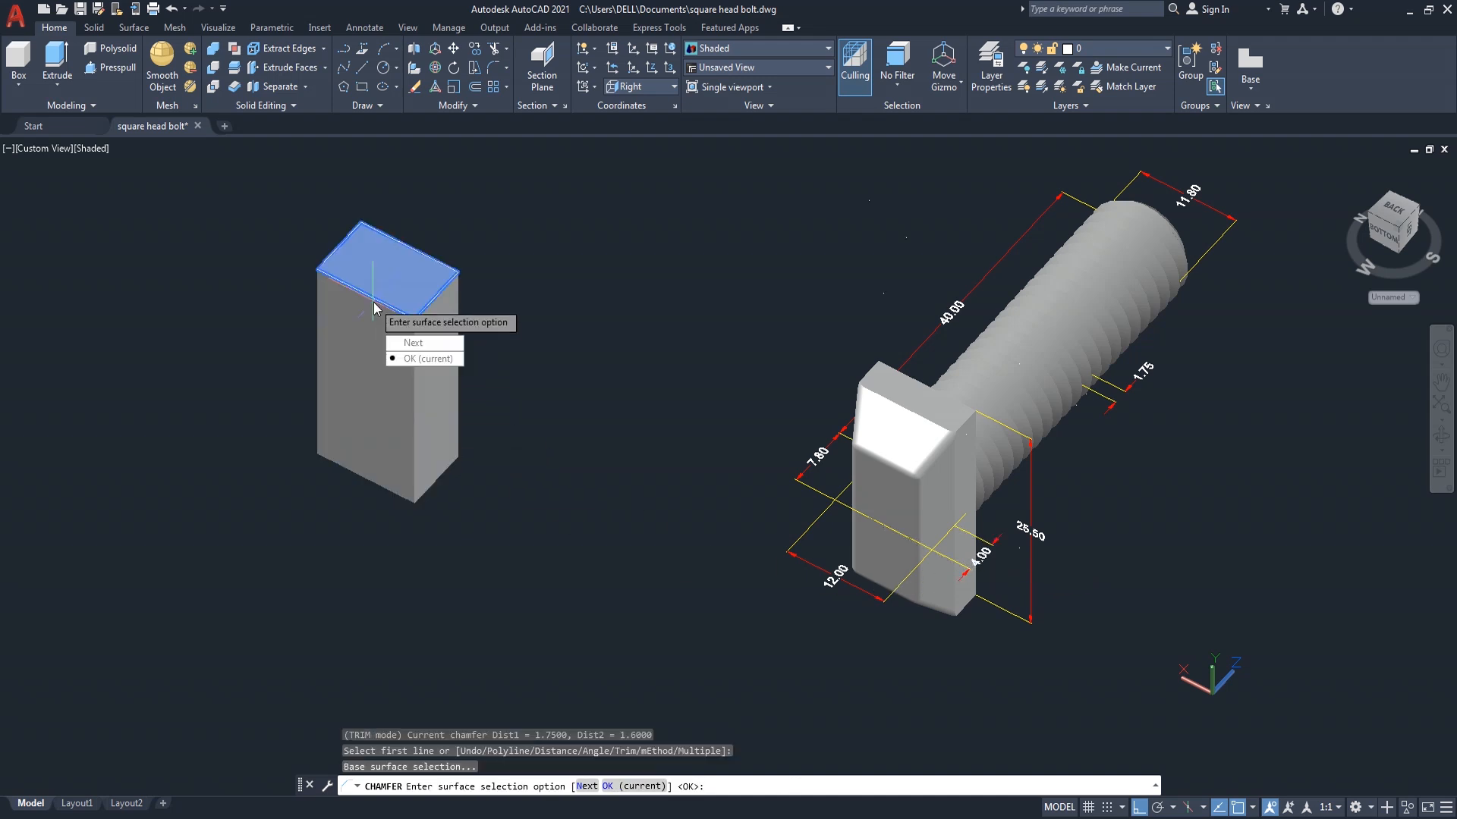
{"action": "left_click", "coordinate": [421, 360]}
{"action": "type", "text": "4"}
{"action": "key", "text": "Return"}
{"action": "type", "text": "4"}
{"action": "key", "text": "Return"}
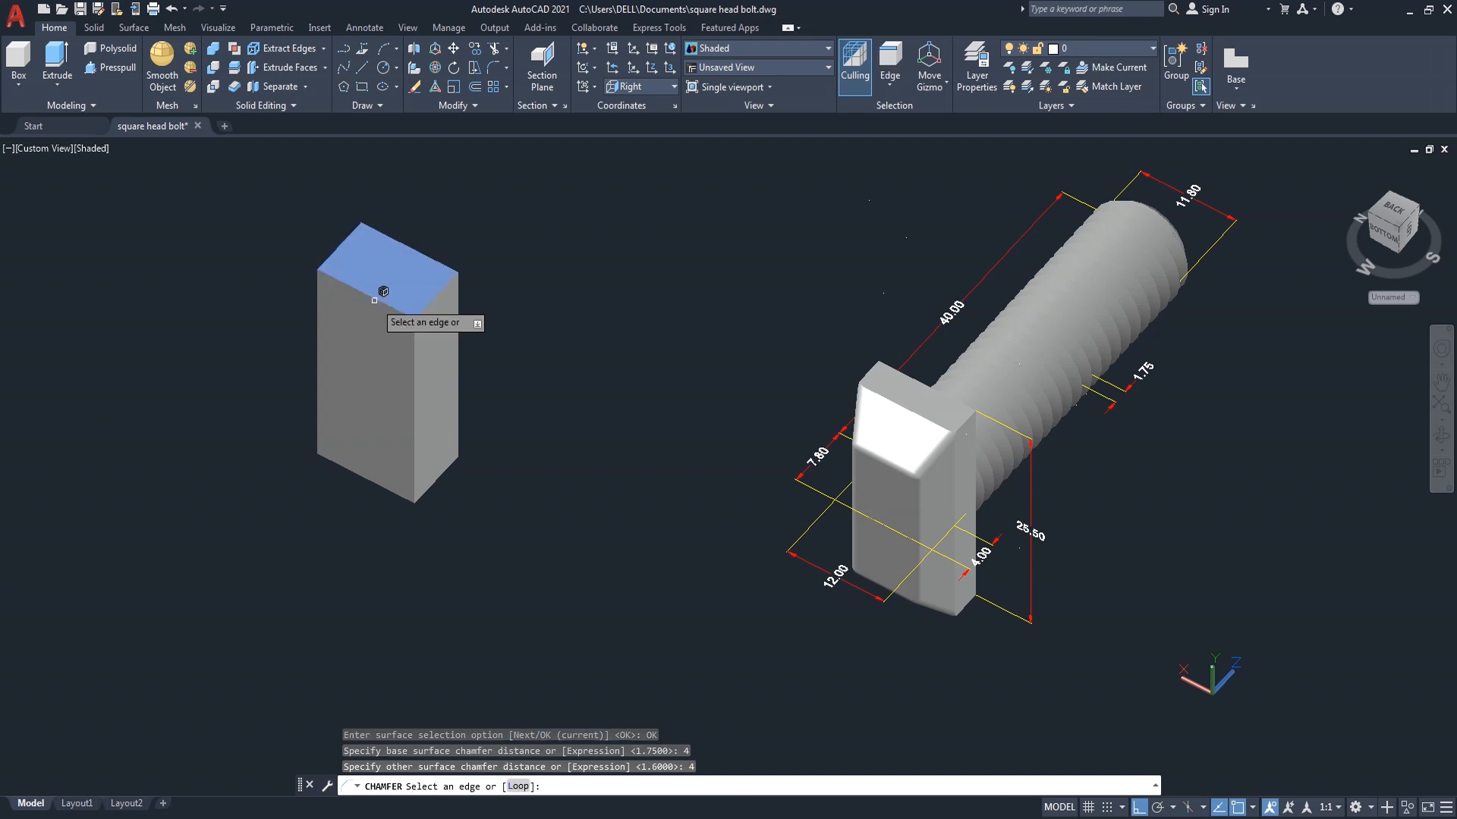
{"action": "left_click", "coordinate": [375, 299]}
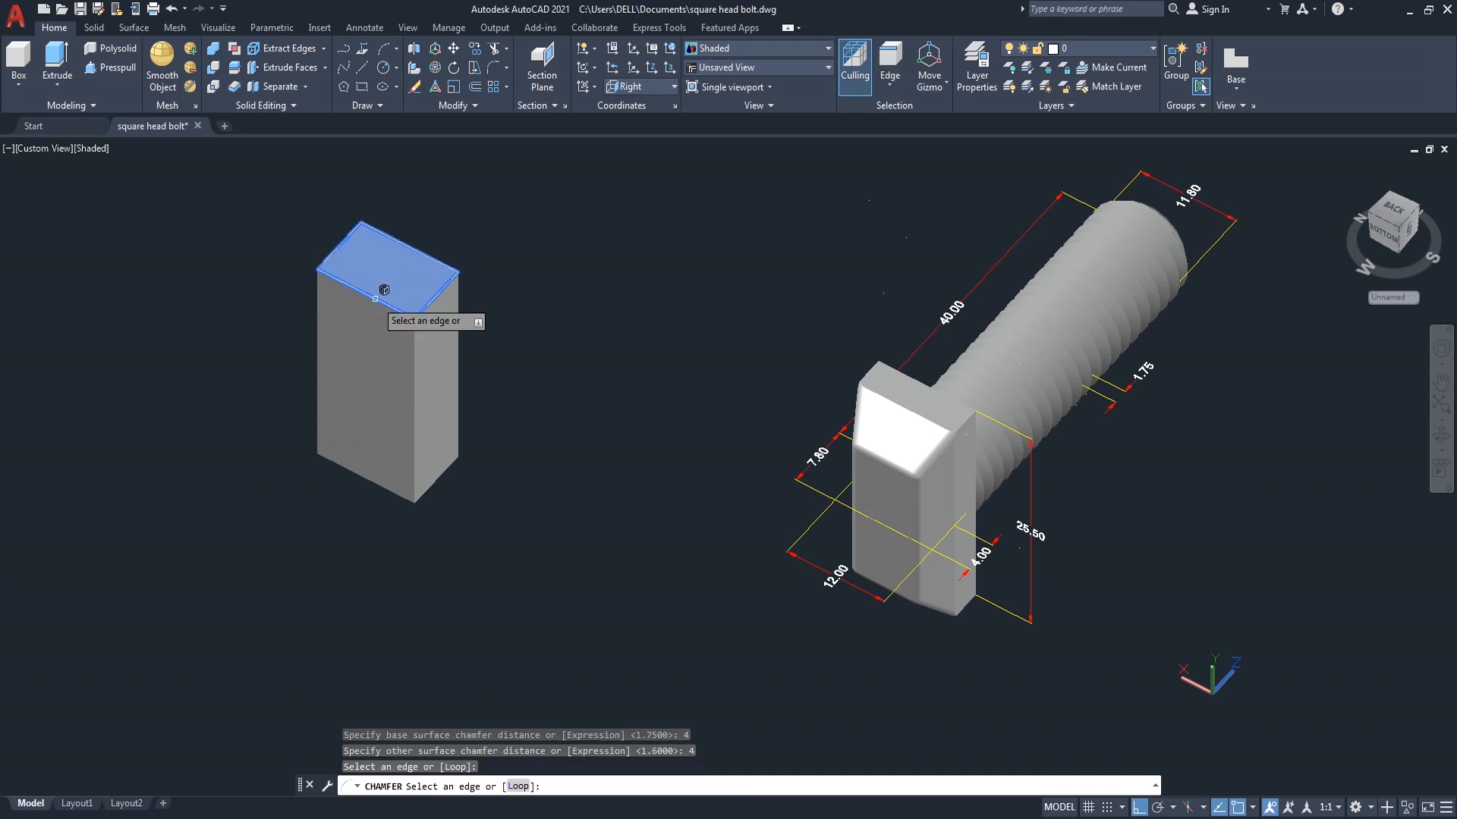
{"action": "left_click", "coordinate": [361, 475]}
{"action": "left_click", "coordinate": [369, 477]}
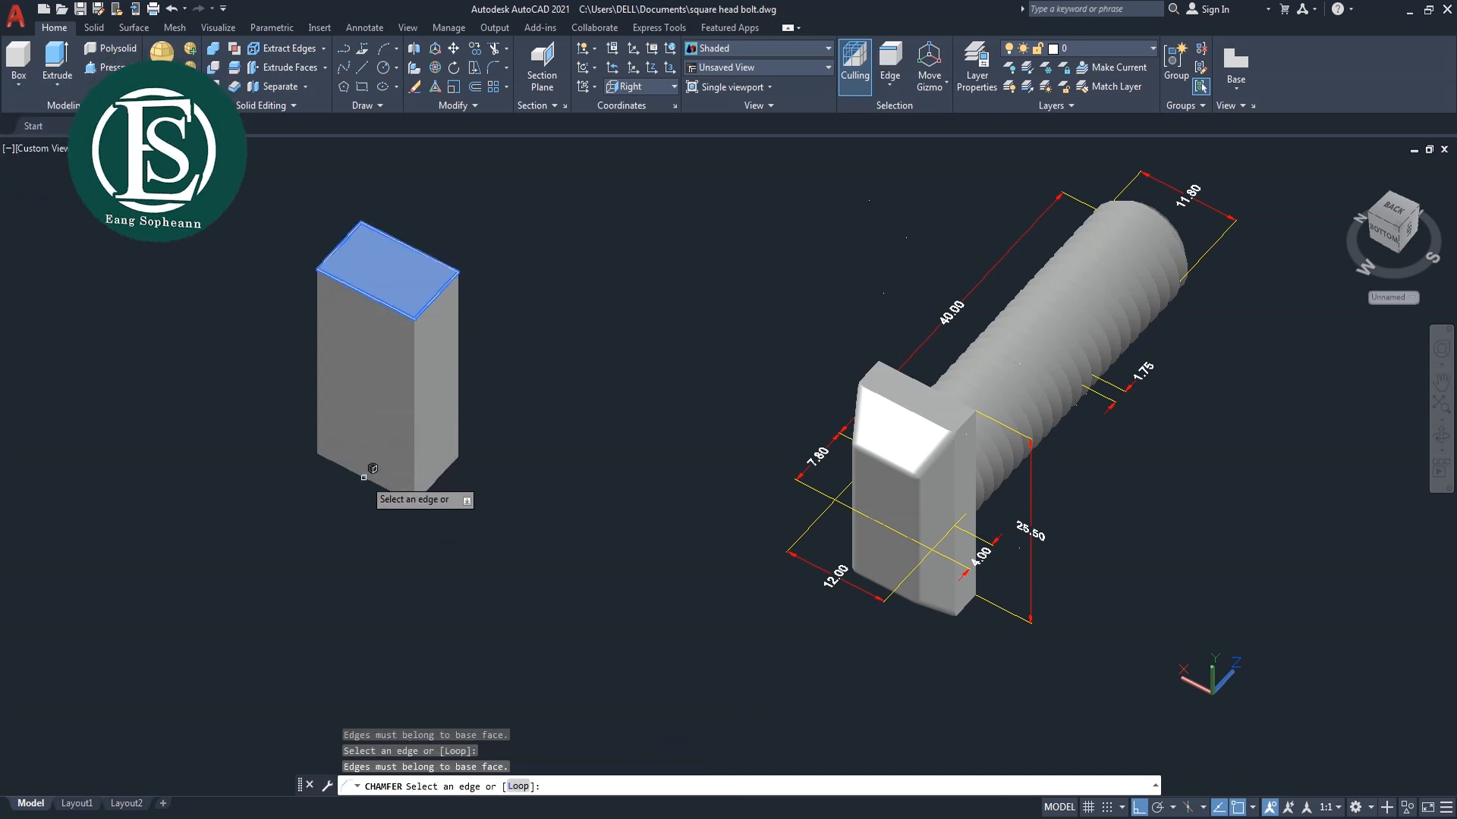
{"action": "key", "text": "Return"}
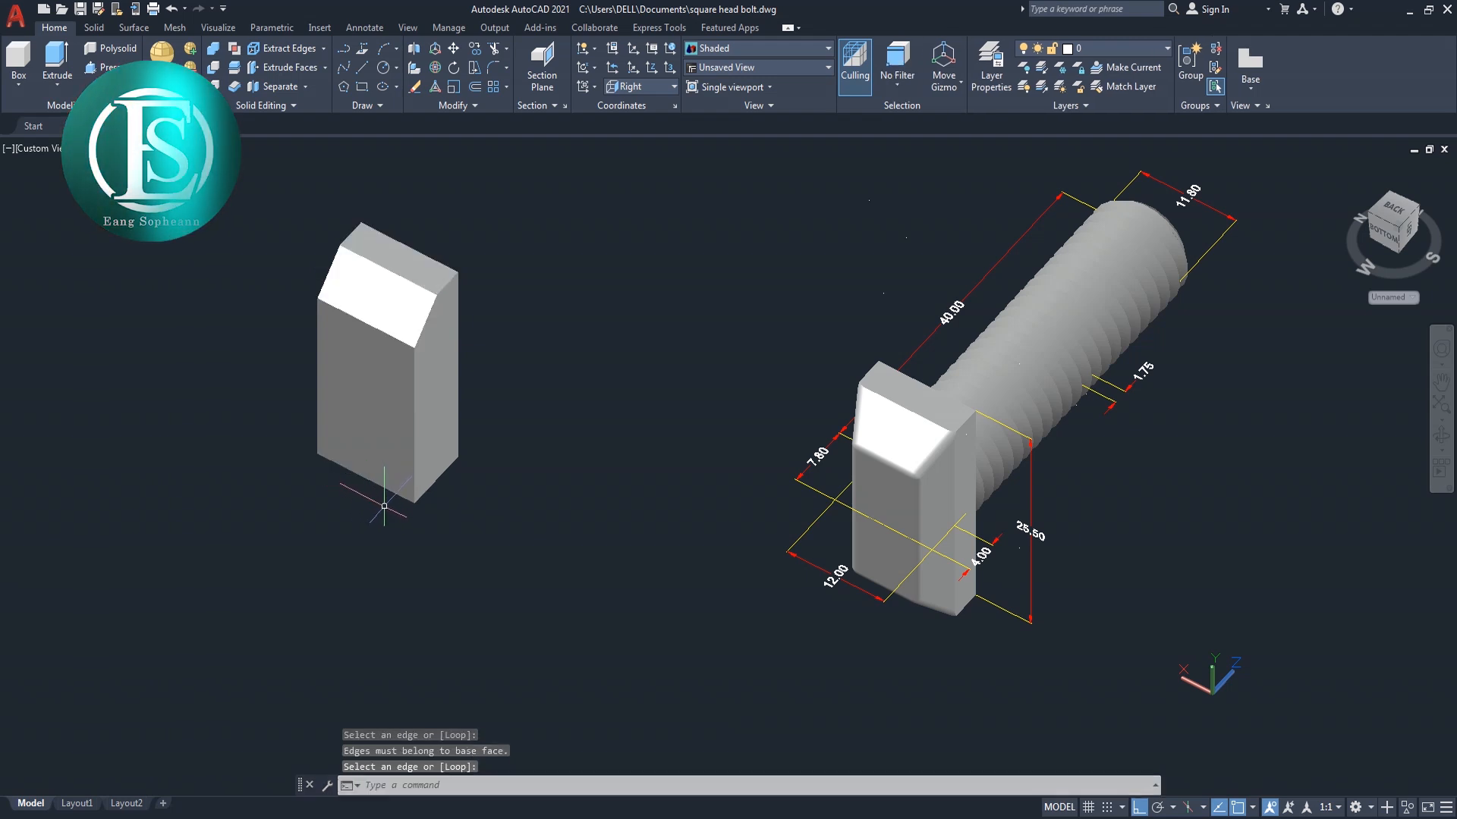
Chamfer the block's lower front edge with both distances set to 4, using the bottom face as base surface
{"action": "key", "text": "Return"}
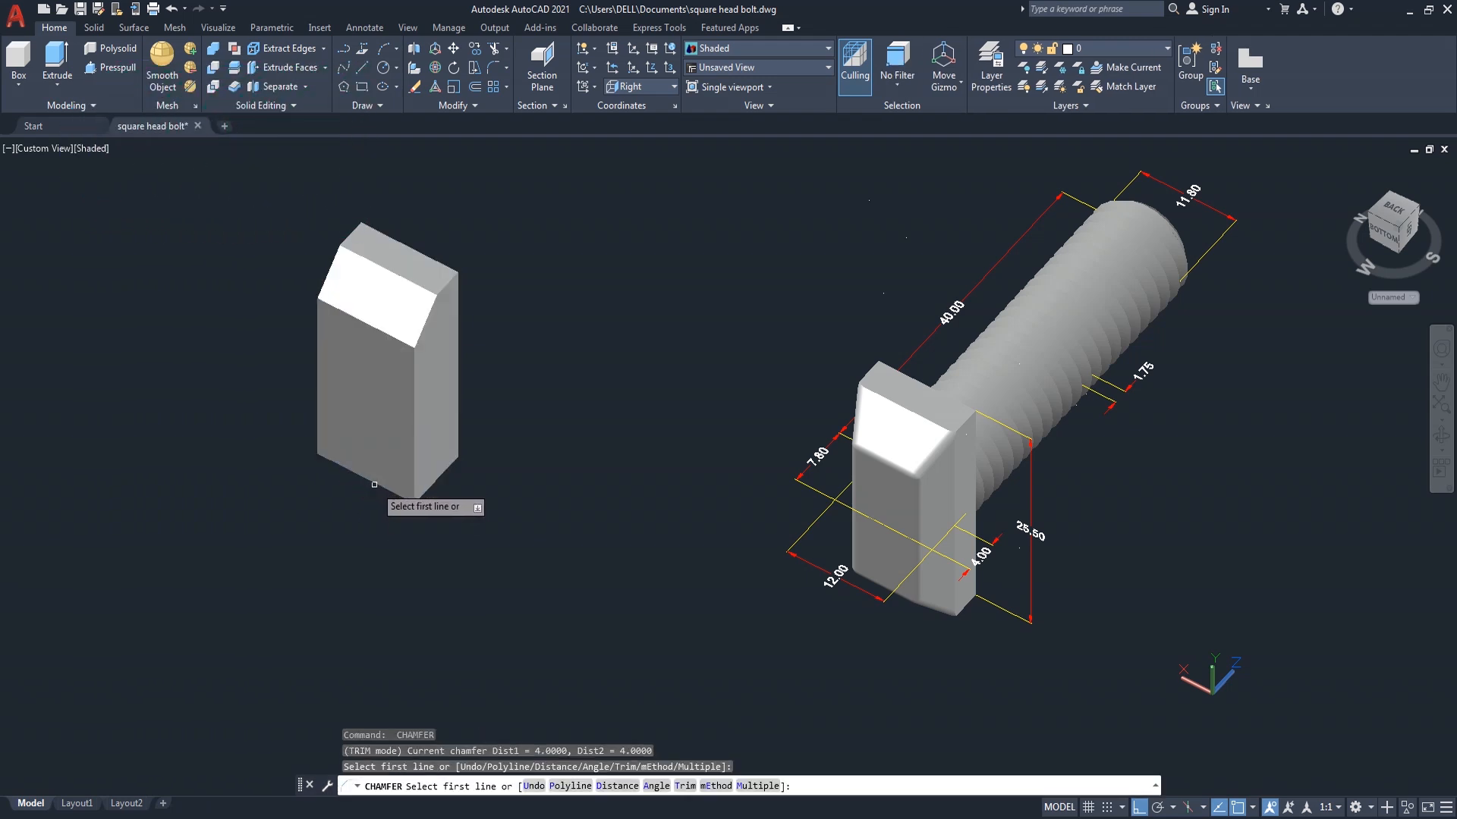
{"action": "left_click", "coordinate": [373, 484]}
{"action": "left_click", "coordinate": [413, 542]}
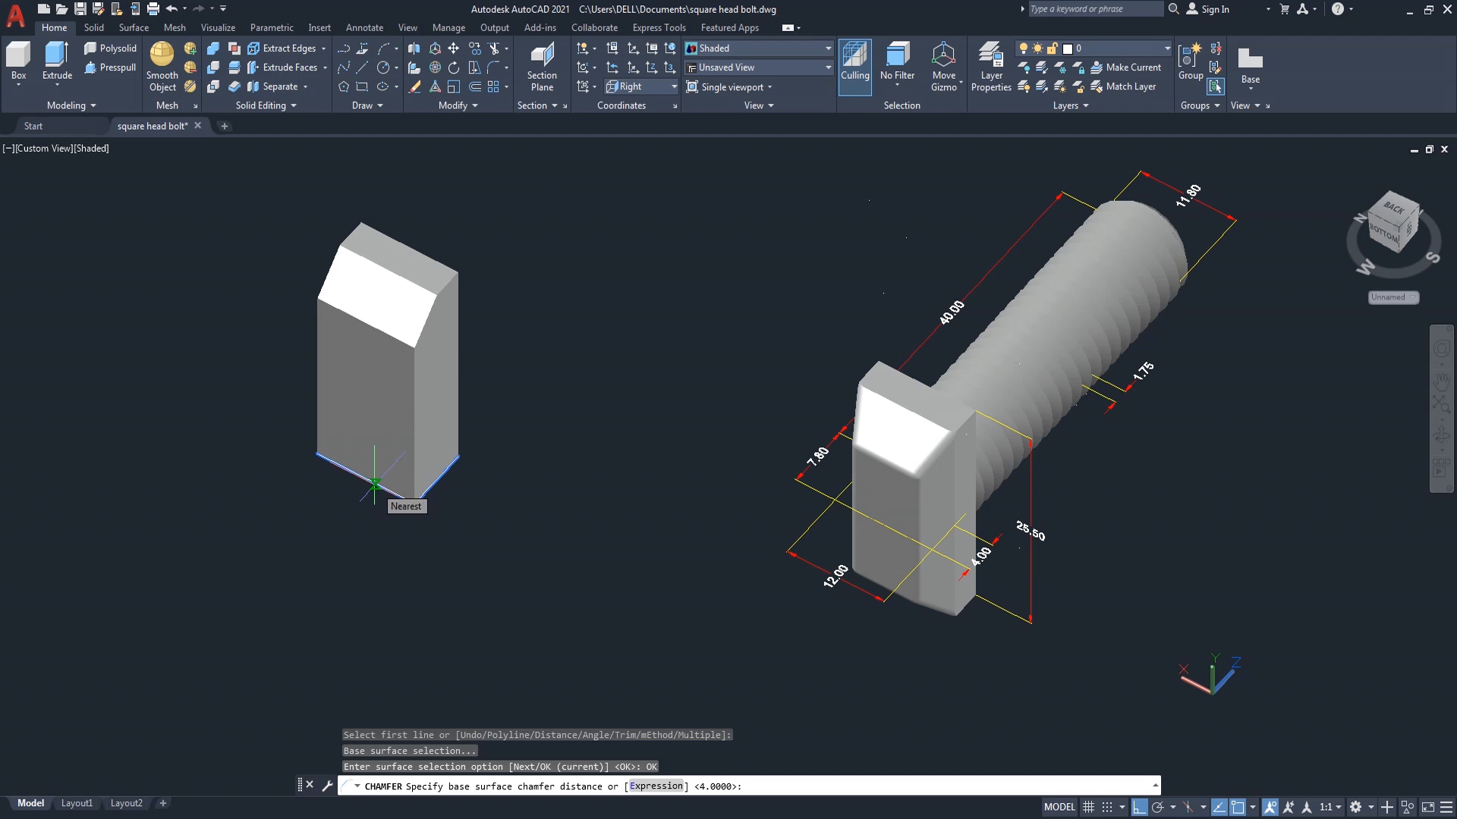
{"action": "key", "text": "Return"}
{"action": "type", "text": "4"}
{"action": "key", "text": "Return"}
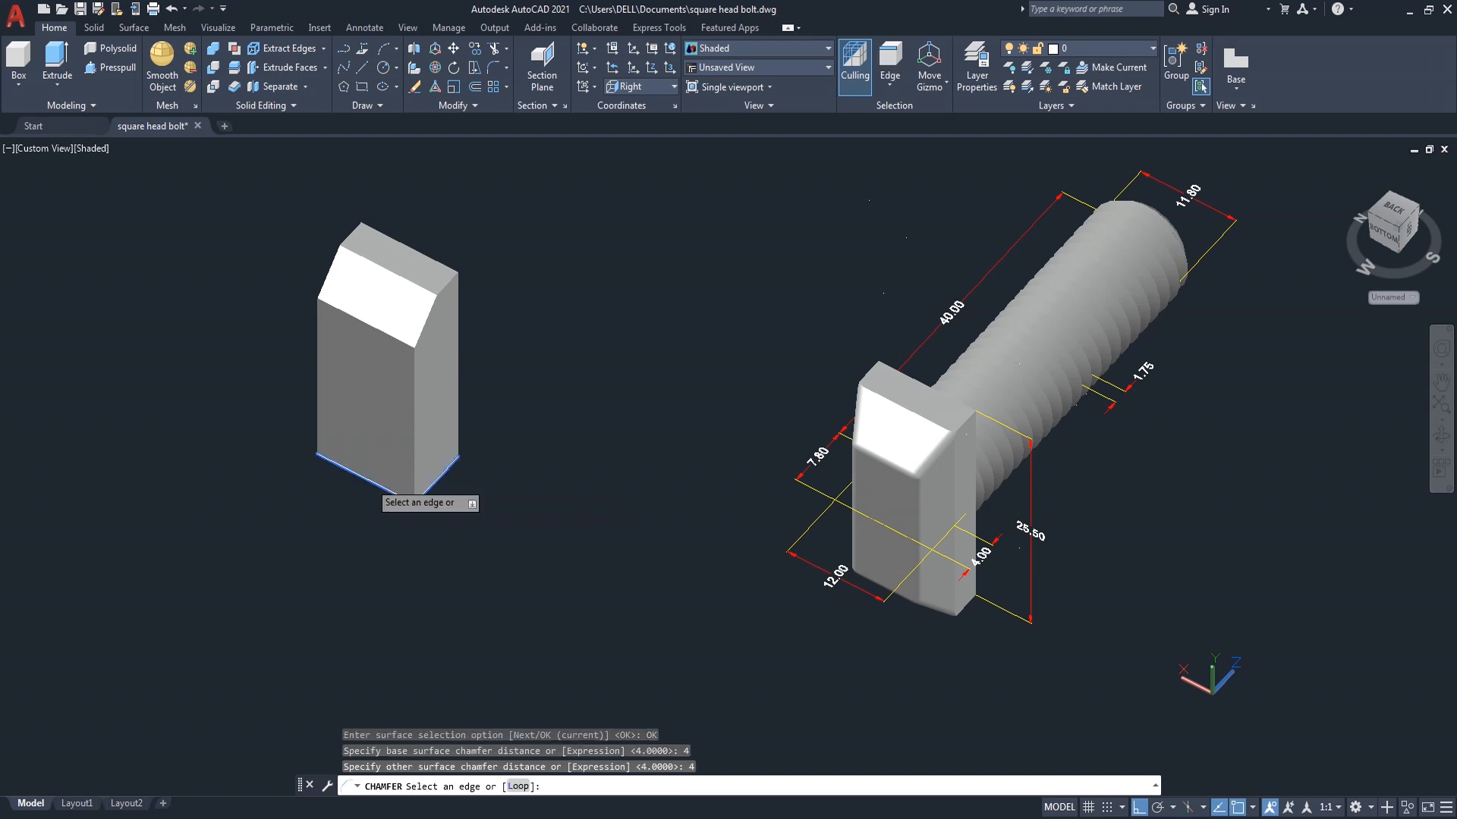
{"action": "key", "text": "Return"}
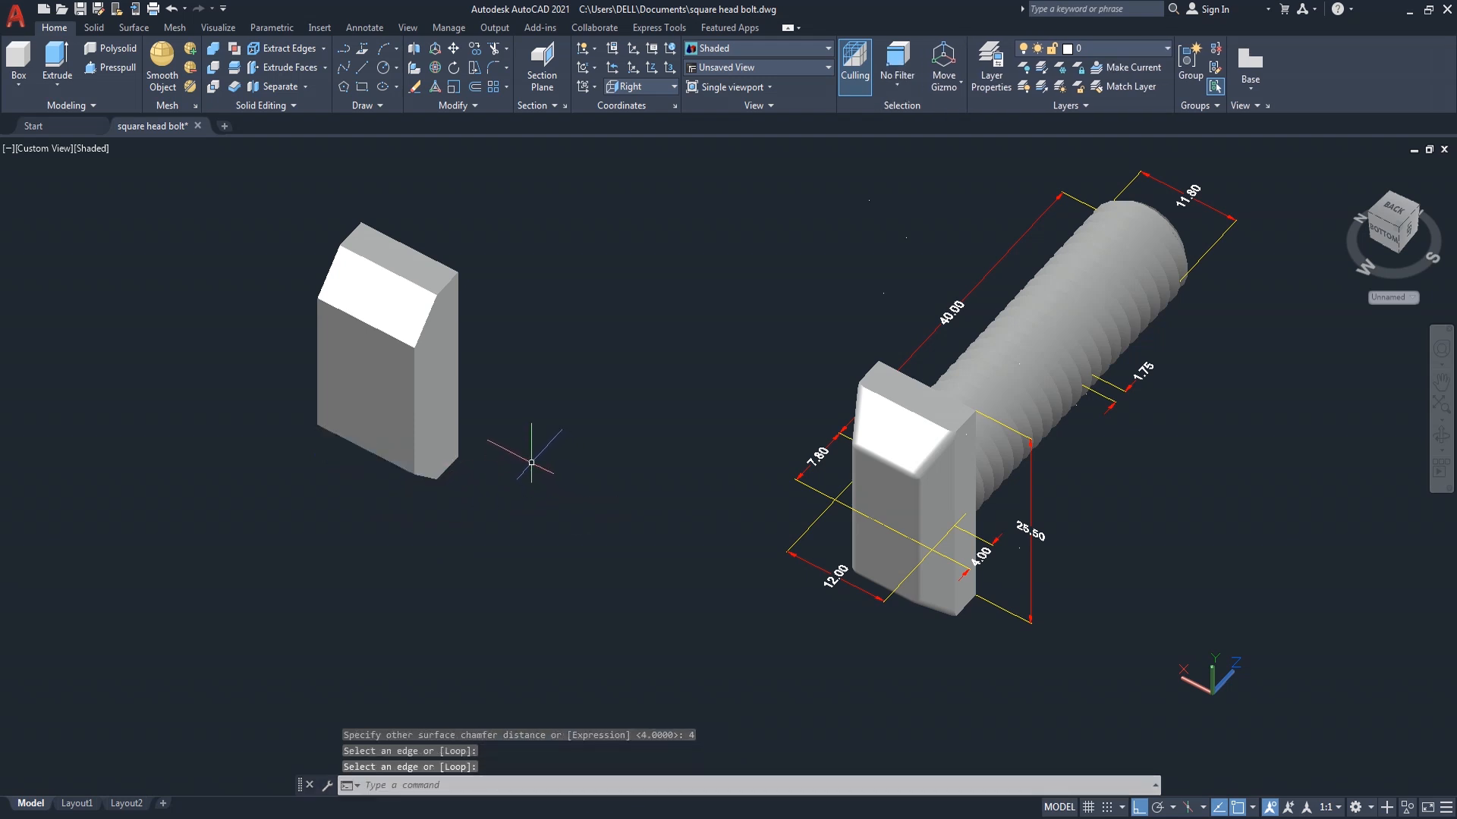
Chamfer one long vertical front edge of the block, side face as base surface, with base distance 4 and other distance 2
{"action": "right_click", "coordinate": [531, 368]}
{"action": "left_click", "coordinate": [565, 369]}
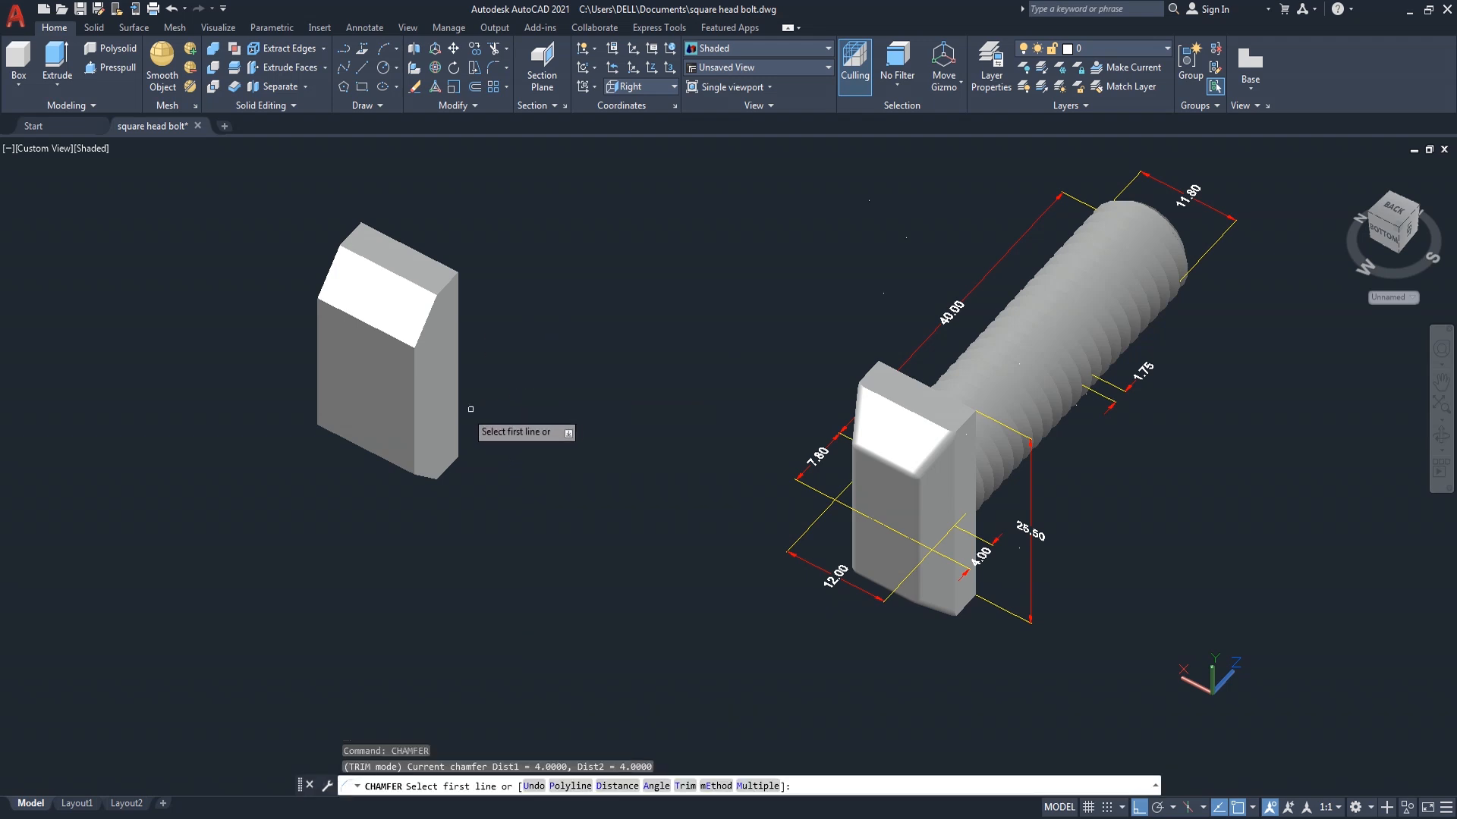
{"action": "left_click", "coordinate": [415, 402]}
{"action": "left_click", "coordinate": [462, 461]}
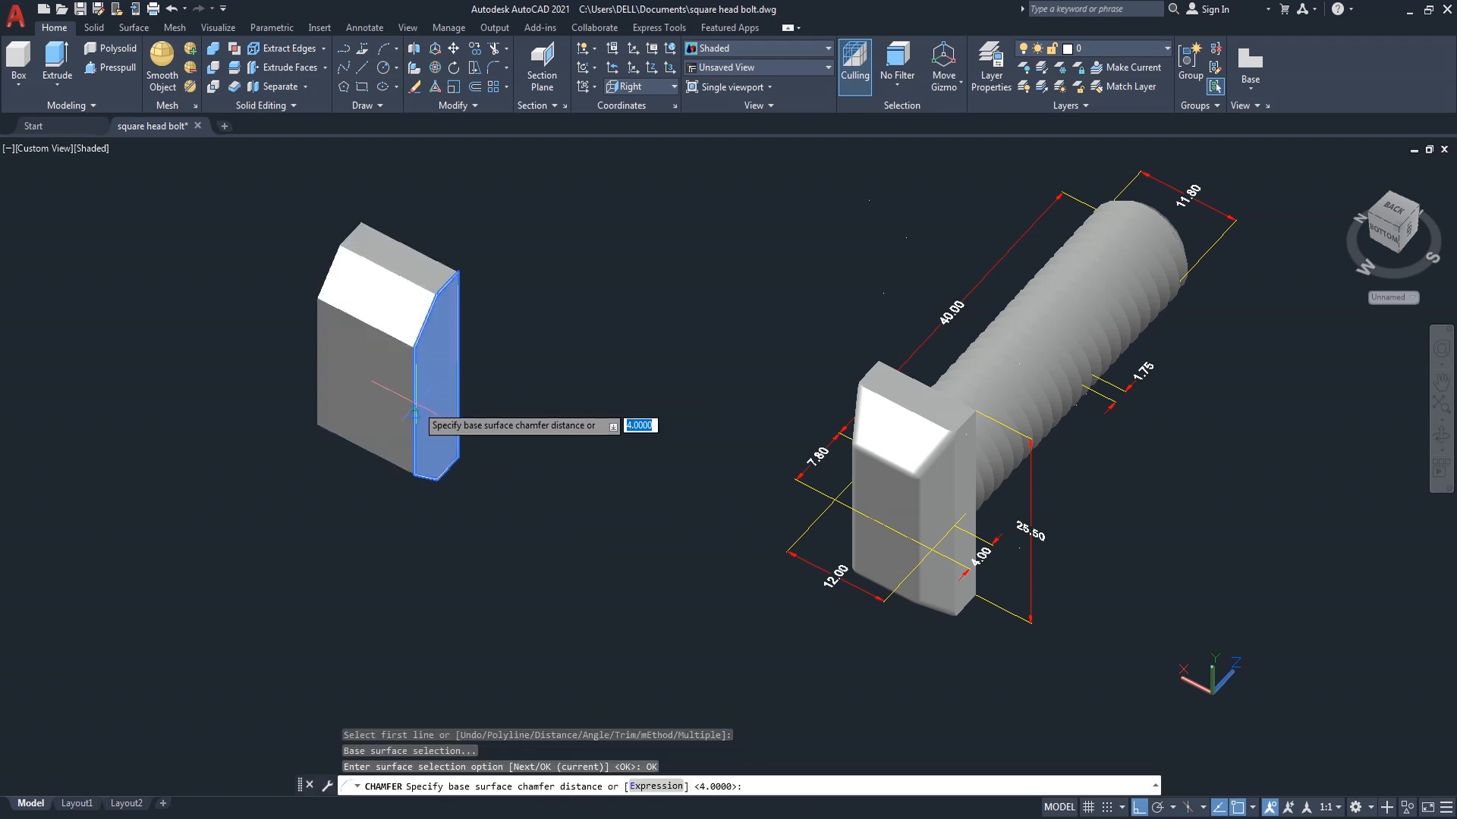
{"action": "key", "text": "Return"}
{"action": "type", "text": "2"}
{"action": "key", "text": "Return"}
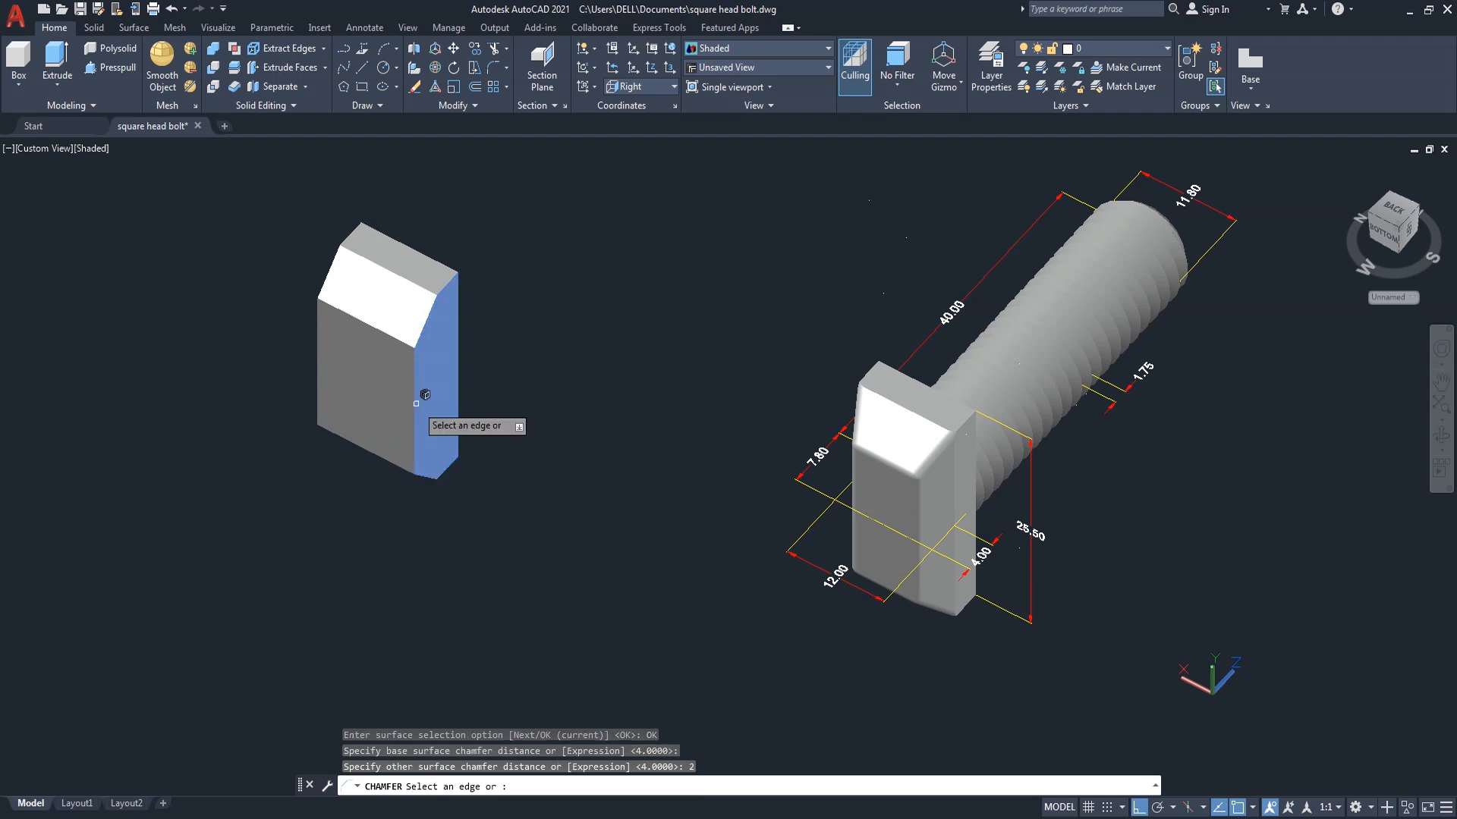
{"action": "left_click", "coordinate": [417, 411]}
{"action": "key", "text": "Return"}
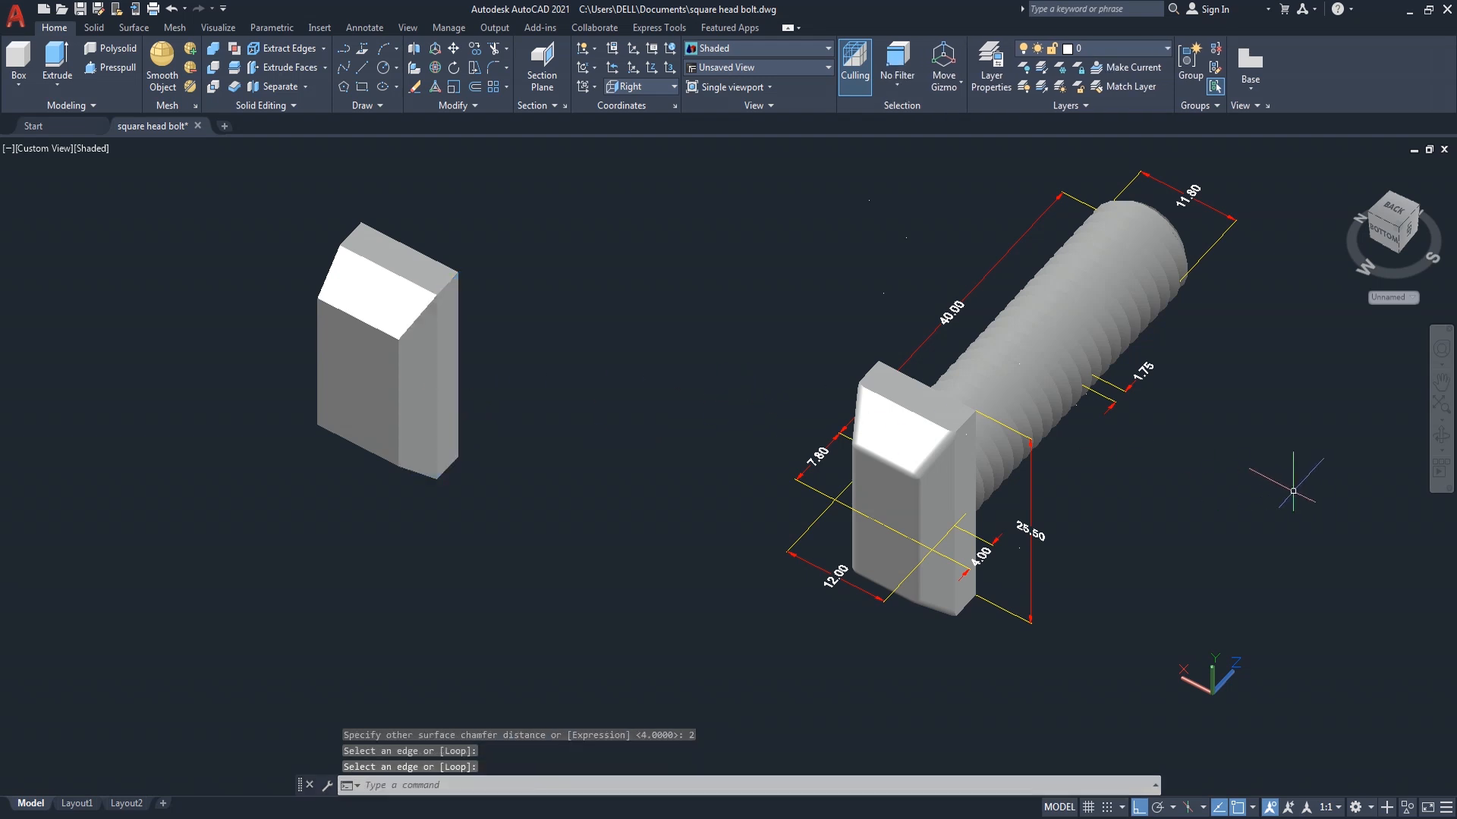
Chamfer the opposite long vertical front edge from its side face, keeping base distance 4 and other distance 2
{"action": "left_click", "coordinate": [1441, 437]}
{"action": "left_click_drag", "start_coordinate": [1347, 449], "coordinate": [775, 455]}
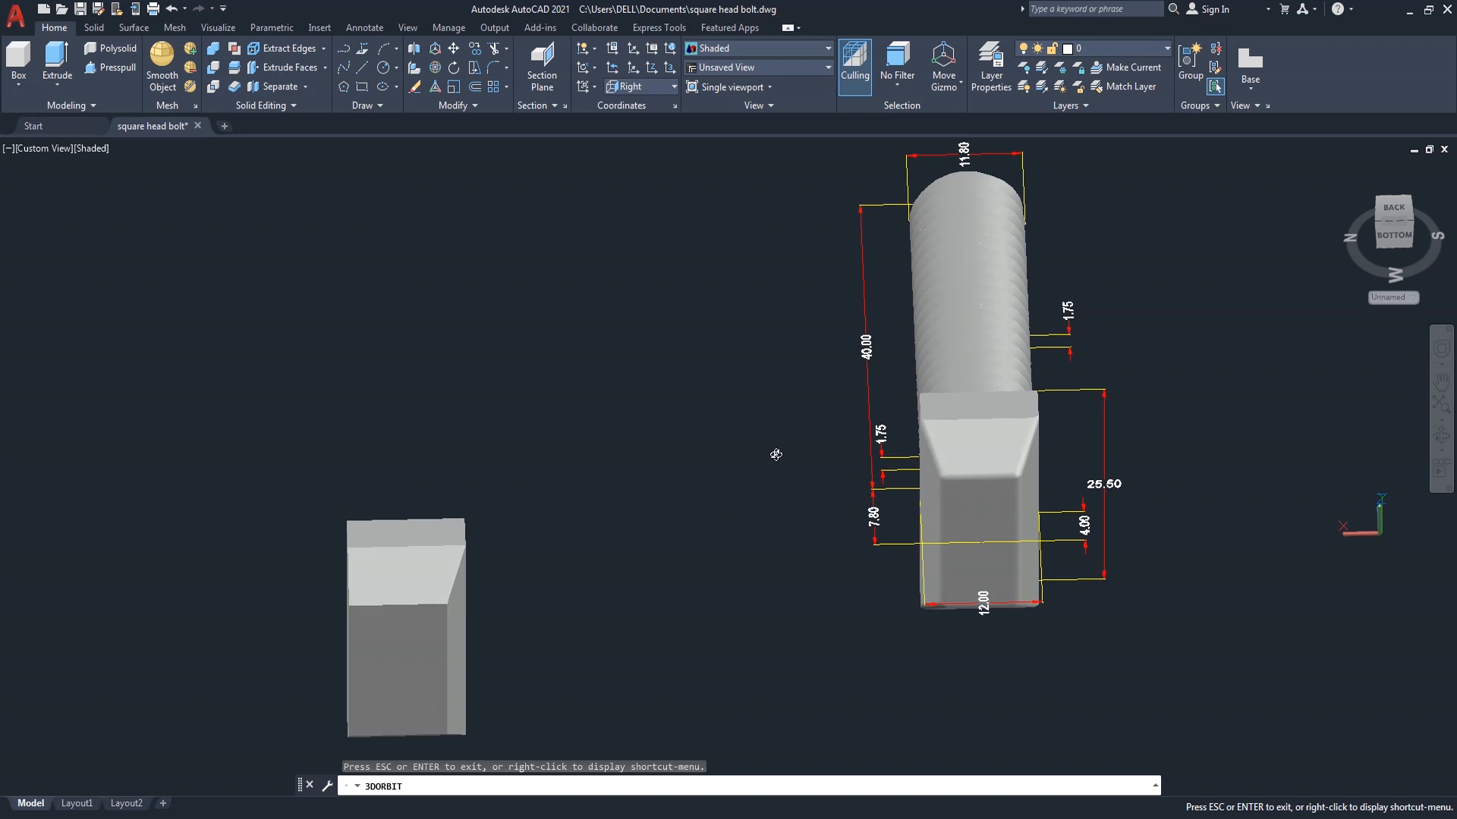
{"action": "mouse_move", "coordinate": [791, 503]}
{"action": "left_mouse_down"}
{"action": "mouse_move", "coordinate": [839, 400]}
{"action": "mouse_move", "coordinate": [729, 537]}
{"action": "mouse_move", "coordinate": [794, 536]}
{"action": "mouse_move", "coordinate": [812, 485]}
{"action": "left_mouse_up"}
{"action": "right_click", "coordinate": [362, 308]}
{"action": "left_click", "coordinate": [398, 321]}
{"action": "type", "text": "cha"}
{"action": "key", "text": "Return"}
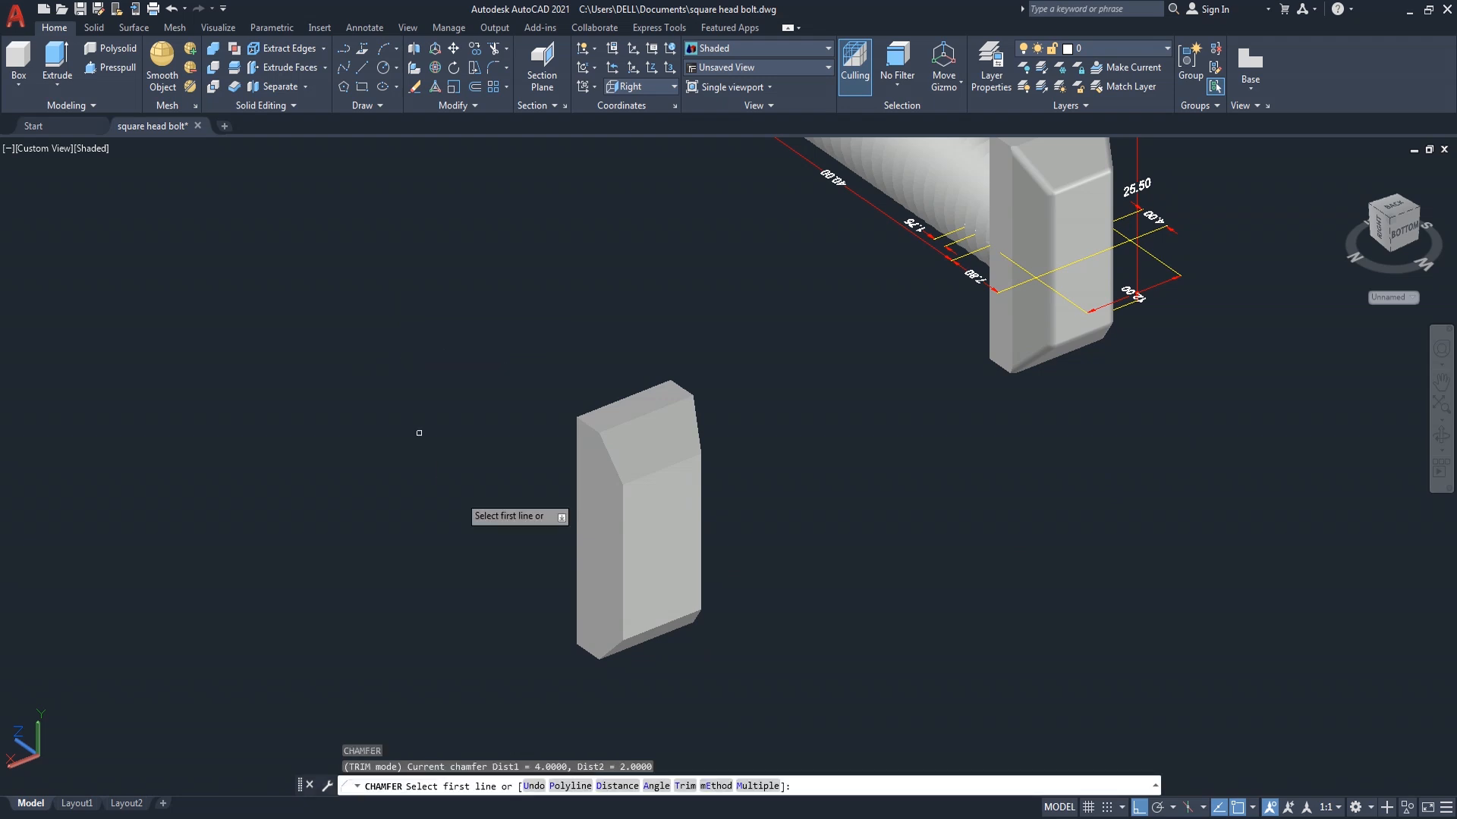
{"action": "left_click", "coordinate": [620, 570]}
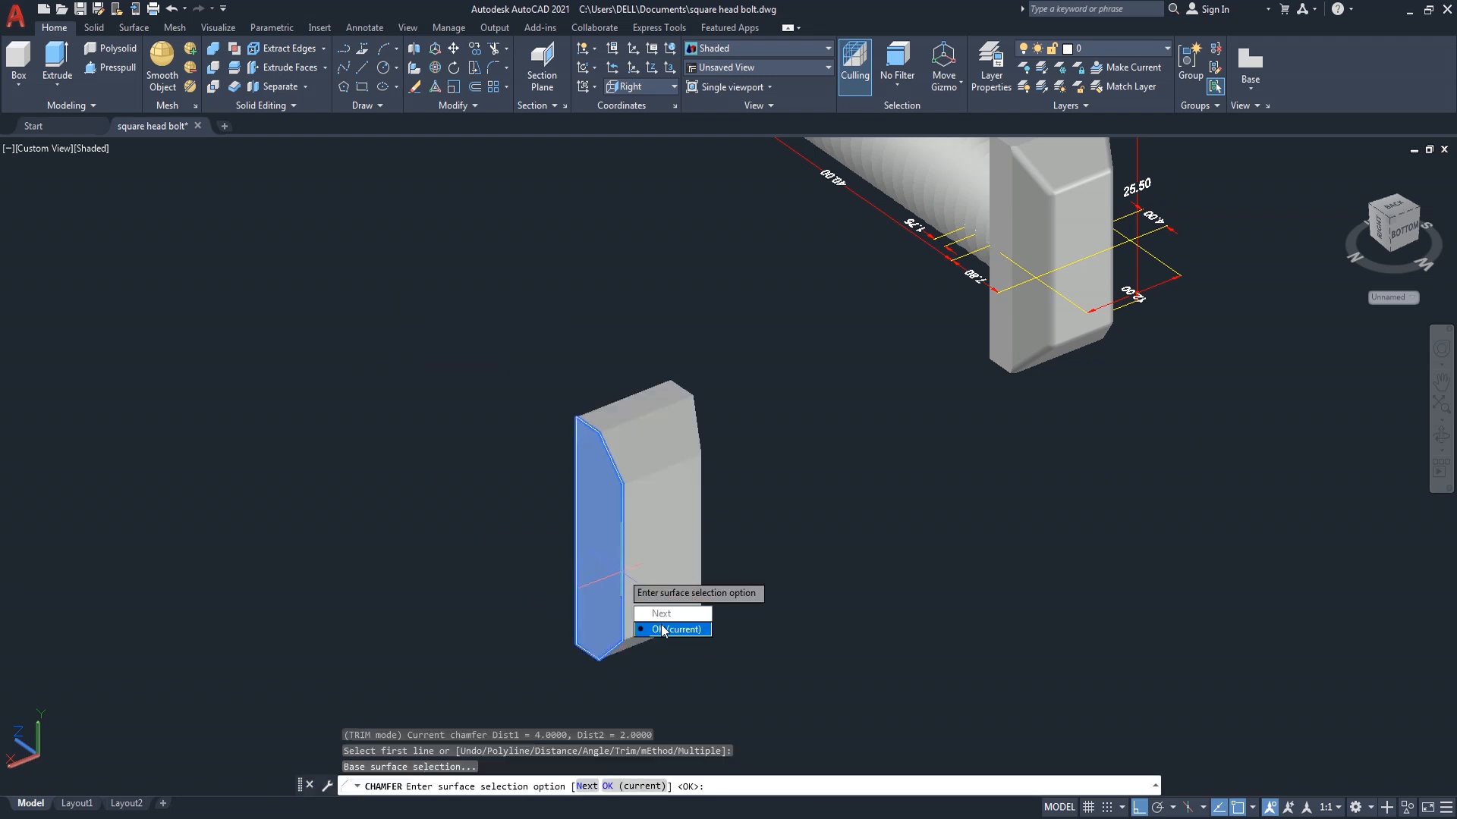
{"action": "key", "text": "Return"}
{"action": "key", "text": "Return"}
{"action": "key", "text": "Return"}
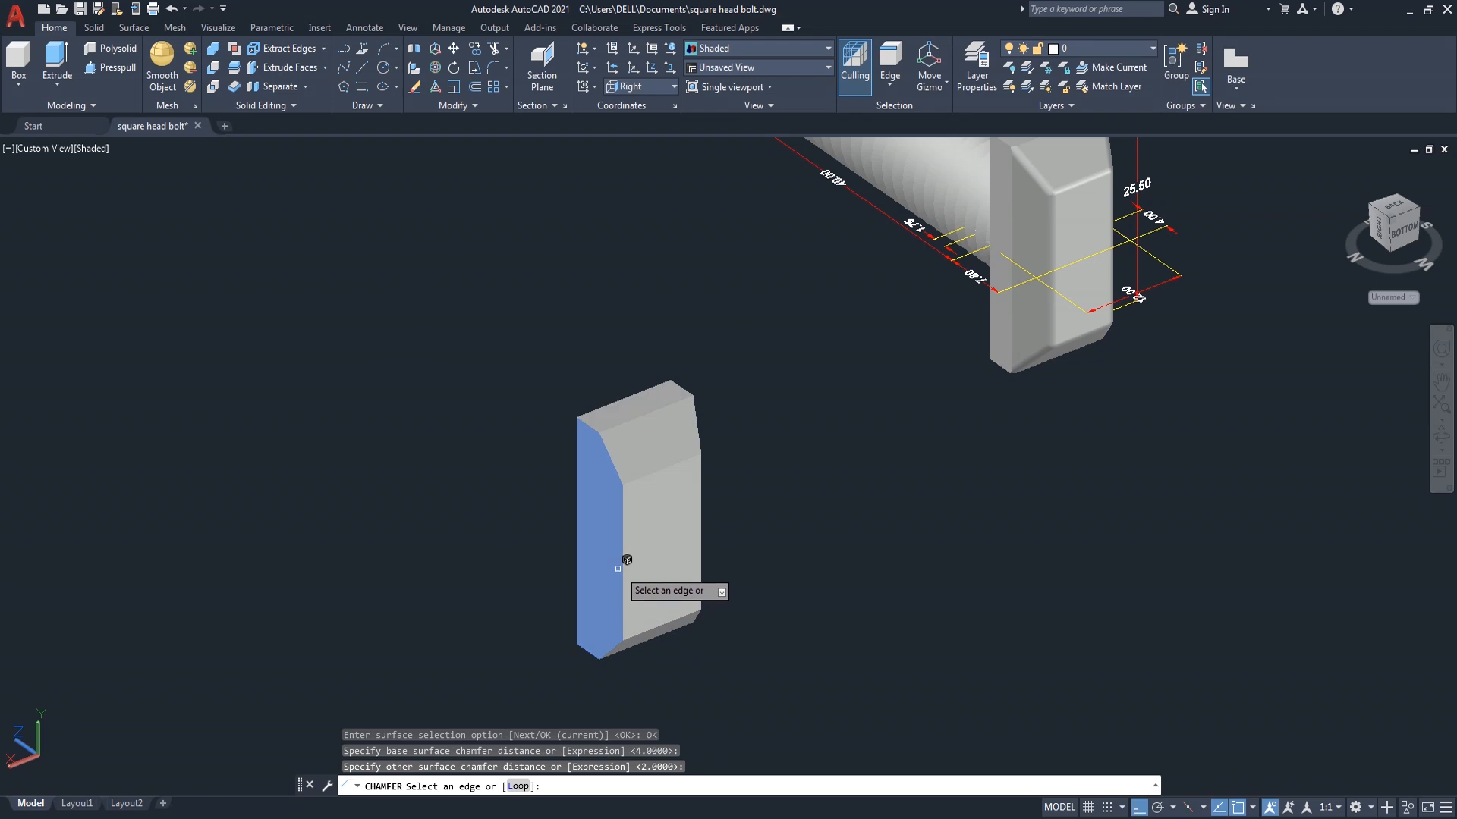
{"action": "left_click", "coordinate": [621, 566]}
{"action": "key", "text": "Return"}
Fillet the four slanted corner edges where the bolt head's chamfers meet, using a radius of 1
{"action": "middle_click_drag", "start_coordinate": [741, 547], "coordinate": [679, 488]}
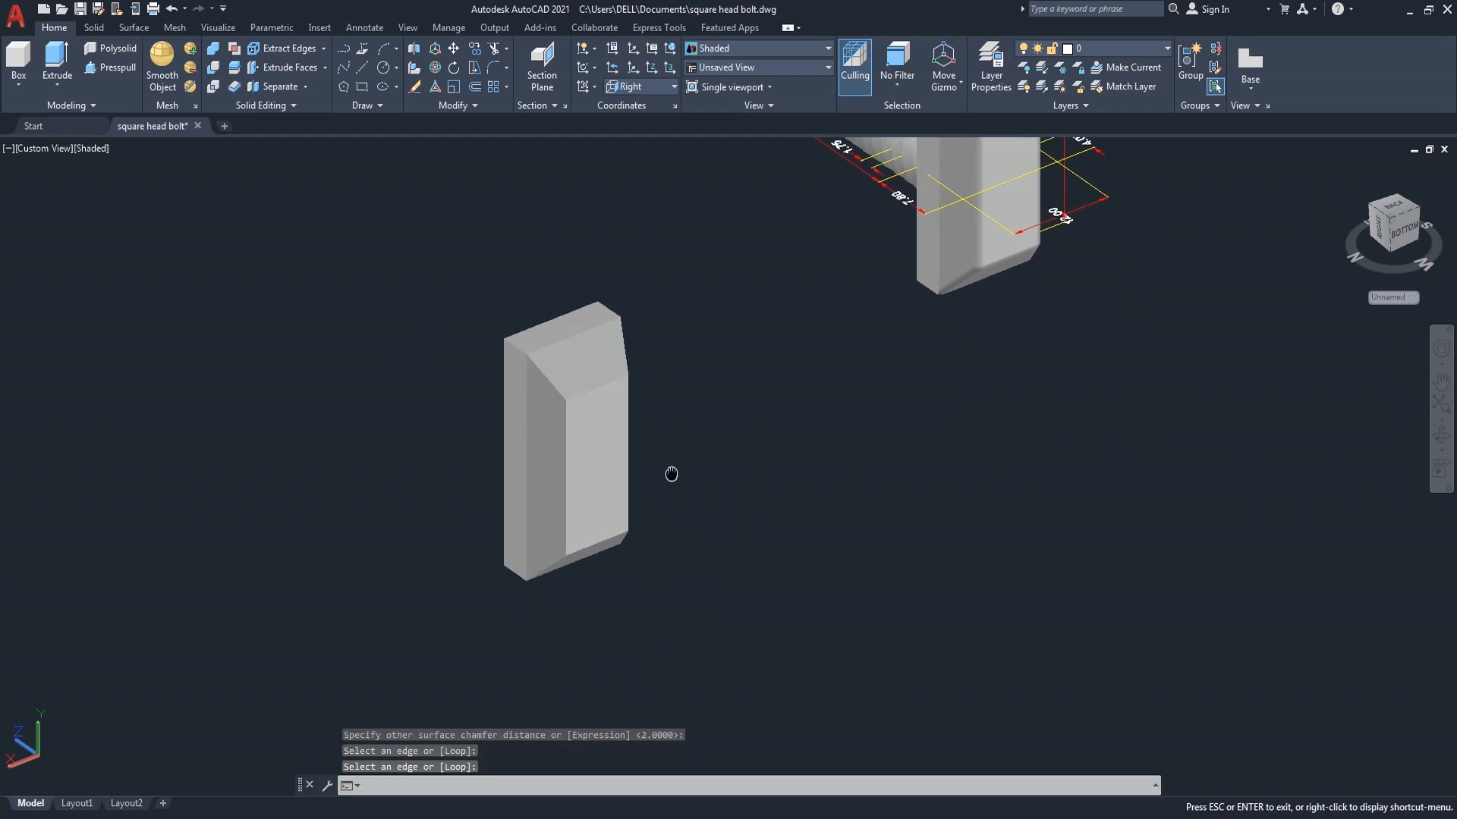
{"action": "left_click", "coordinate": [1440, 436]}
{"action": "left_click_drag", "start_coordinate": [1053, 504], "coordinate": [992, 491]}
{"action": "middle_click_drag", "start_coordinate": [741, 367], "coordinate": [804, 499]}
{"action": "right_click", "coordinate": [666, 388]}
{"action": "left_click", "coordinate": [699, 397]}
{"action": "scroll", "coordinate": [577, 398], "scroll_direction": "up", "scroll_amount": 2}
{"action": "type", "text": "f"}
{"action": "key", "text": "Return"}
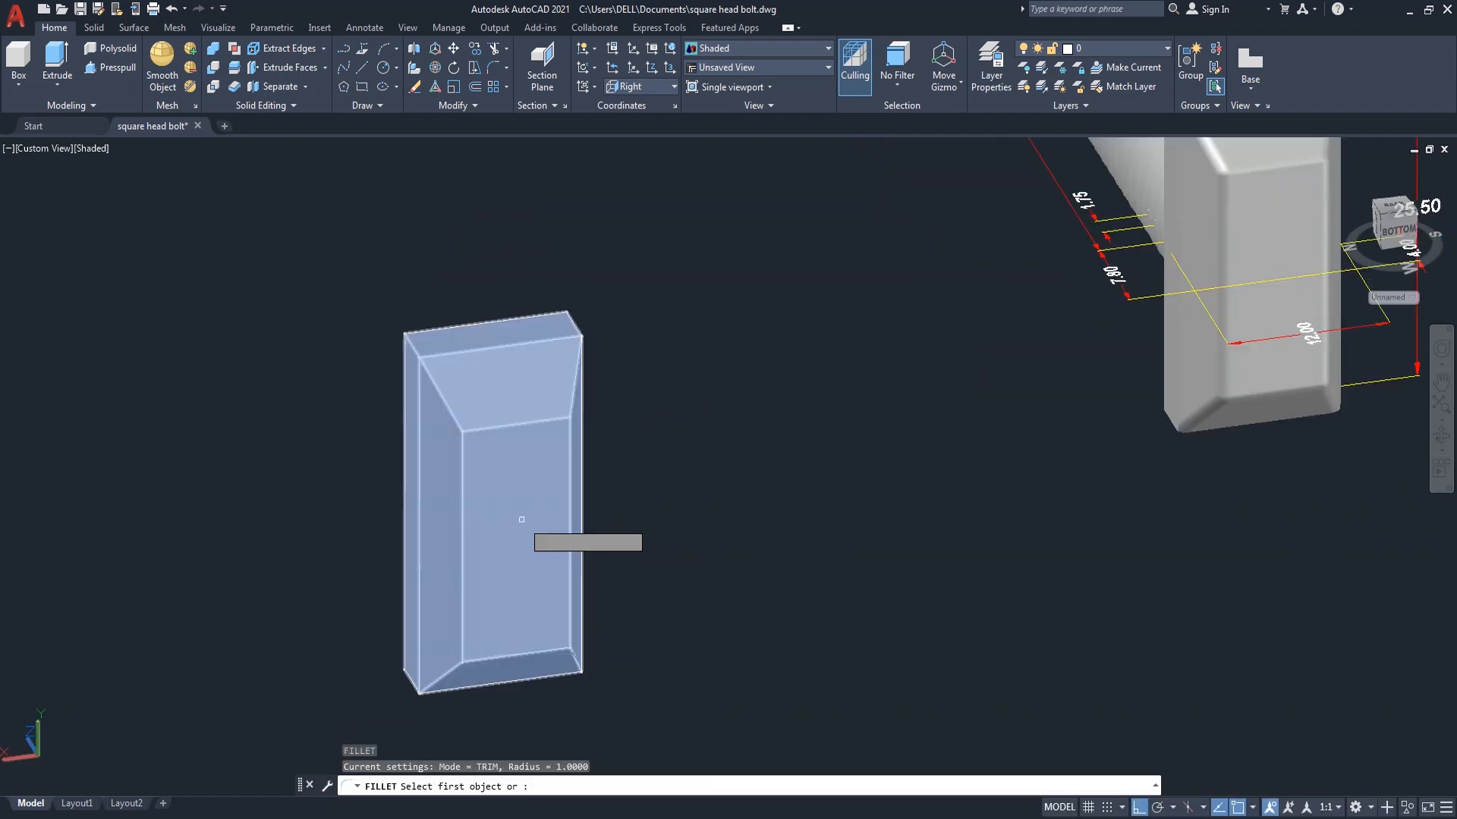
{"action": "type", "text": "r"}
{"action": "key", "text": "Return"}
{"action": "key", "text": "Return"}
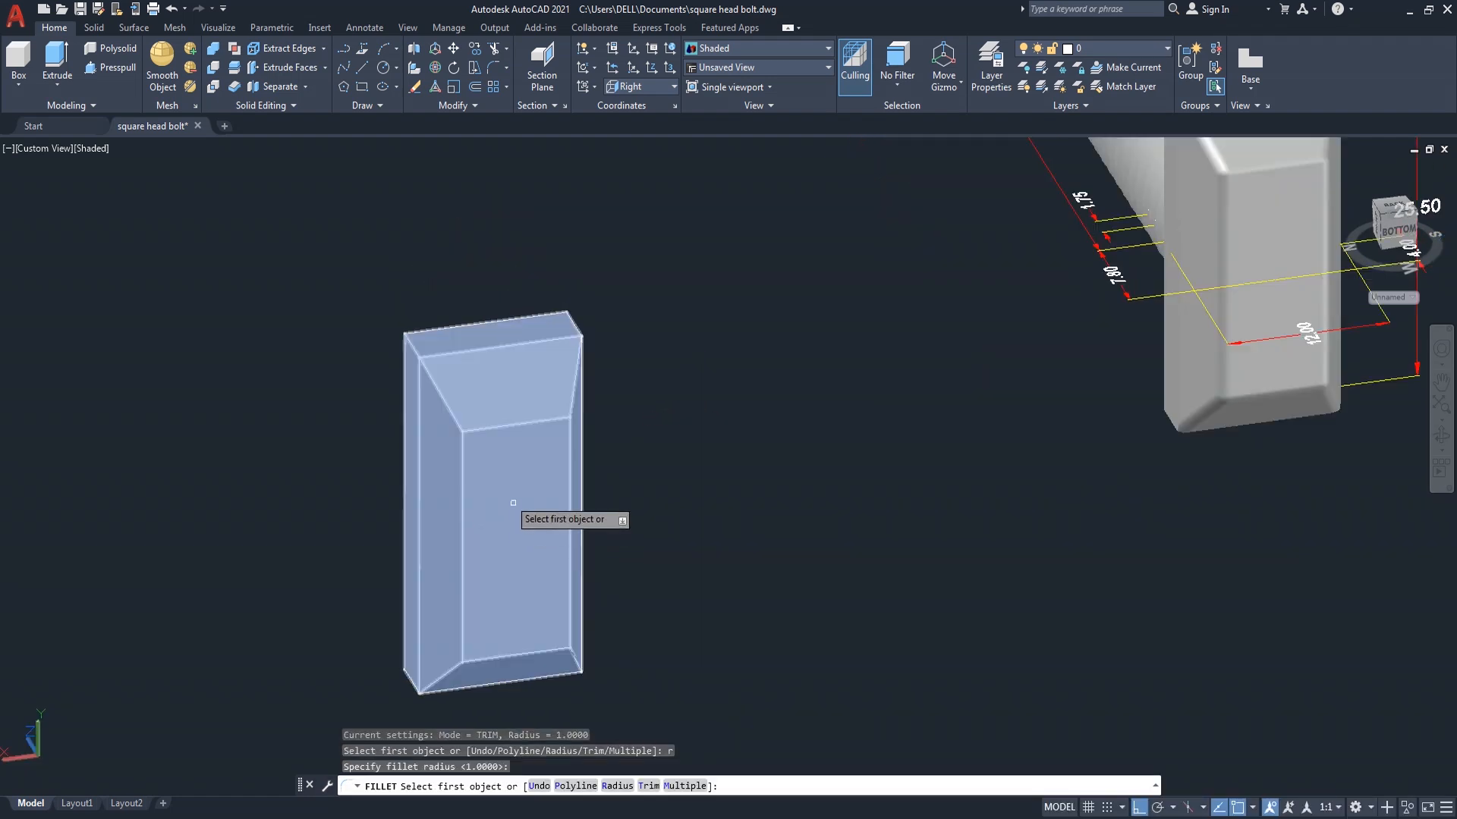
{"action": "left_click", "coordinate": [574, 394]}
{"action": "key", "text": "Return"}
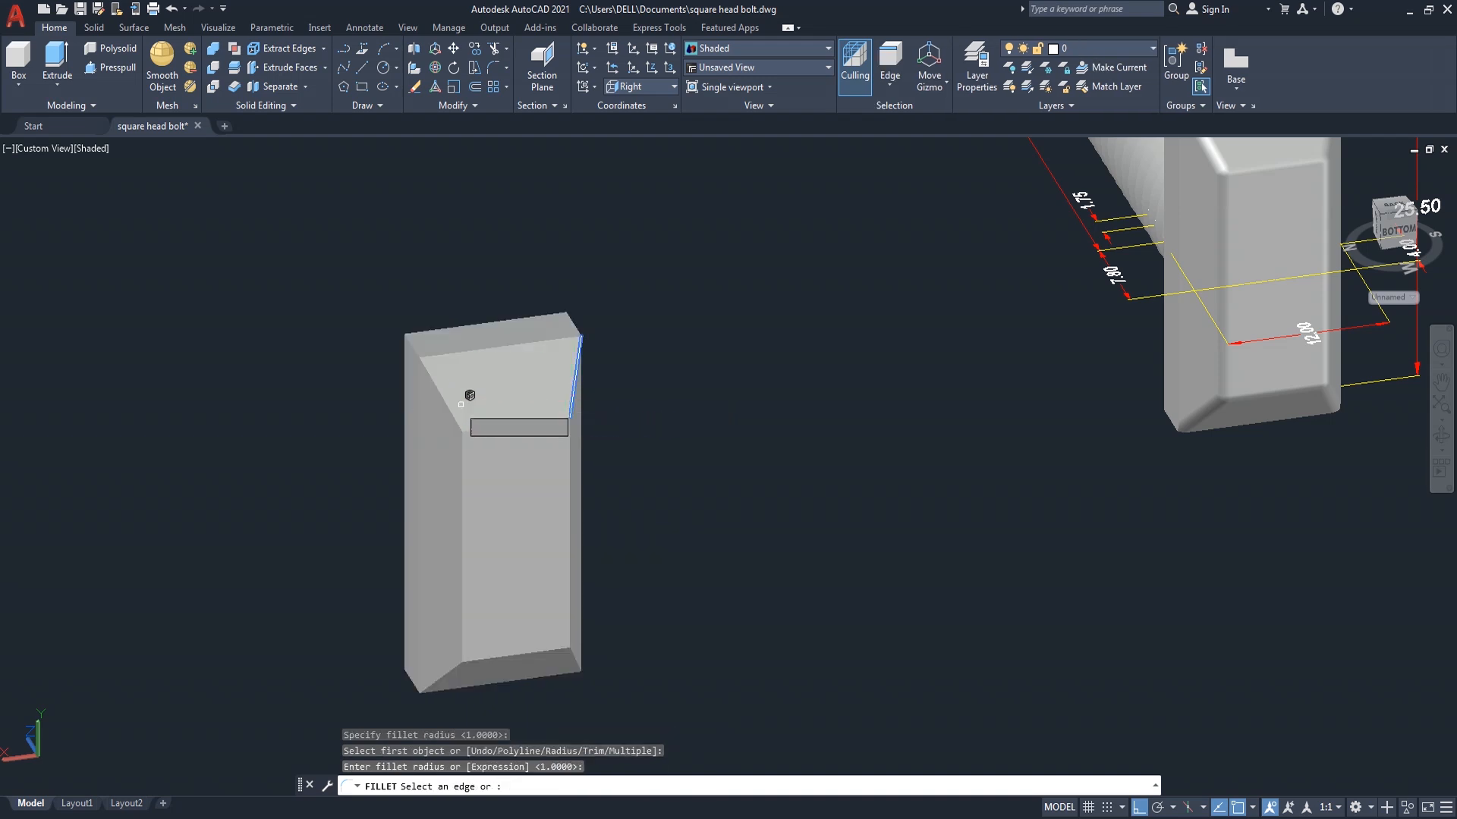
{"action": "left_click", "coordinate": [449, 405]}
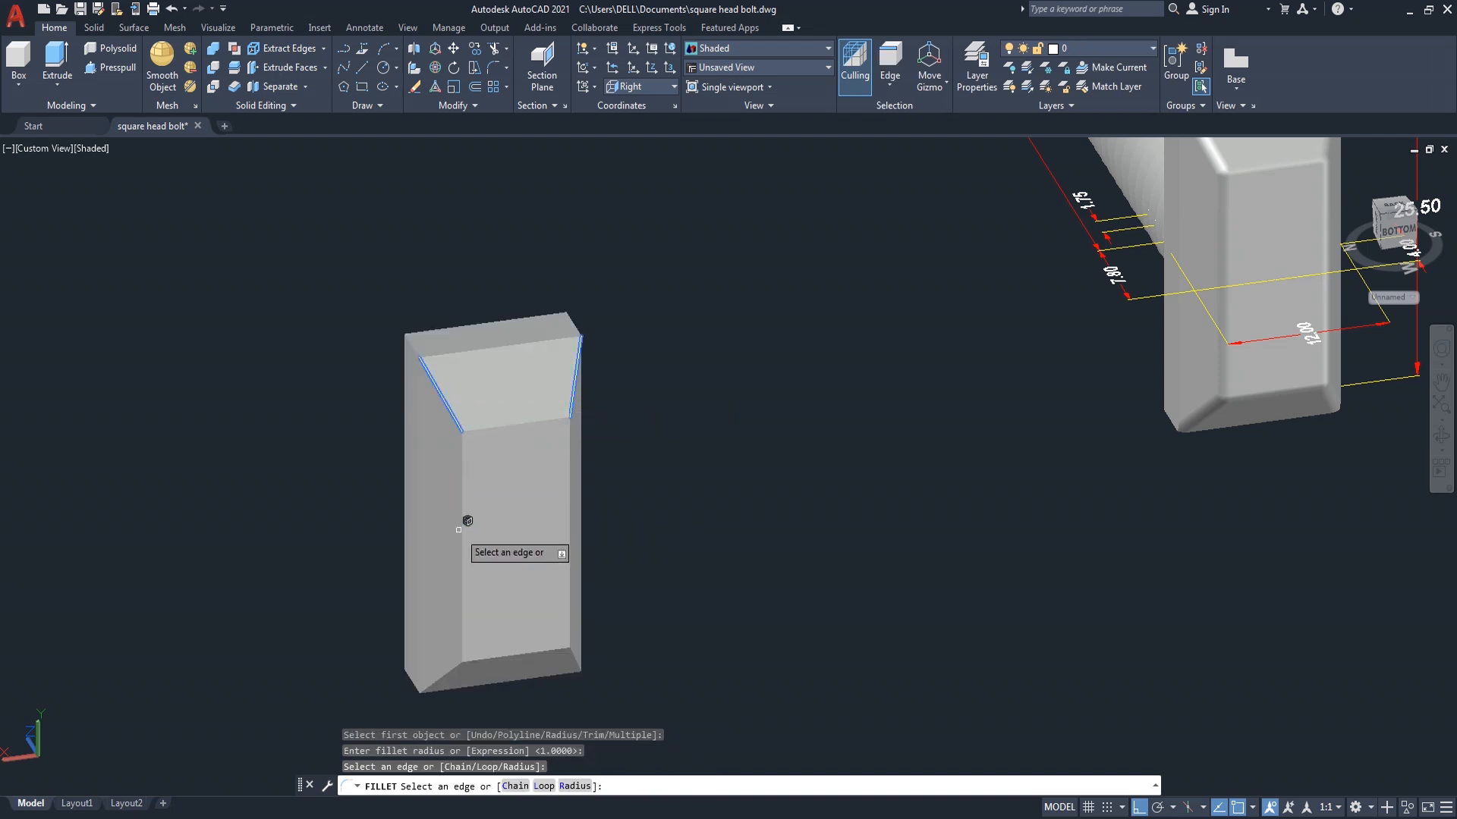
{"action": "left_click", "coordinate": [436, 677]}
{"action": "scroll", "coordinate": [593, 663], "scroll_direction": "up", "scroll_amount": 3}
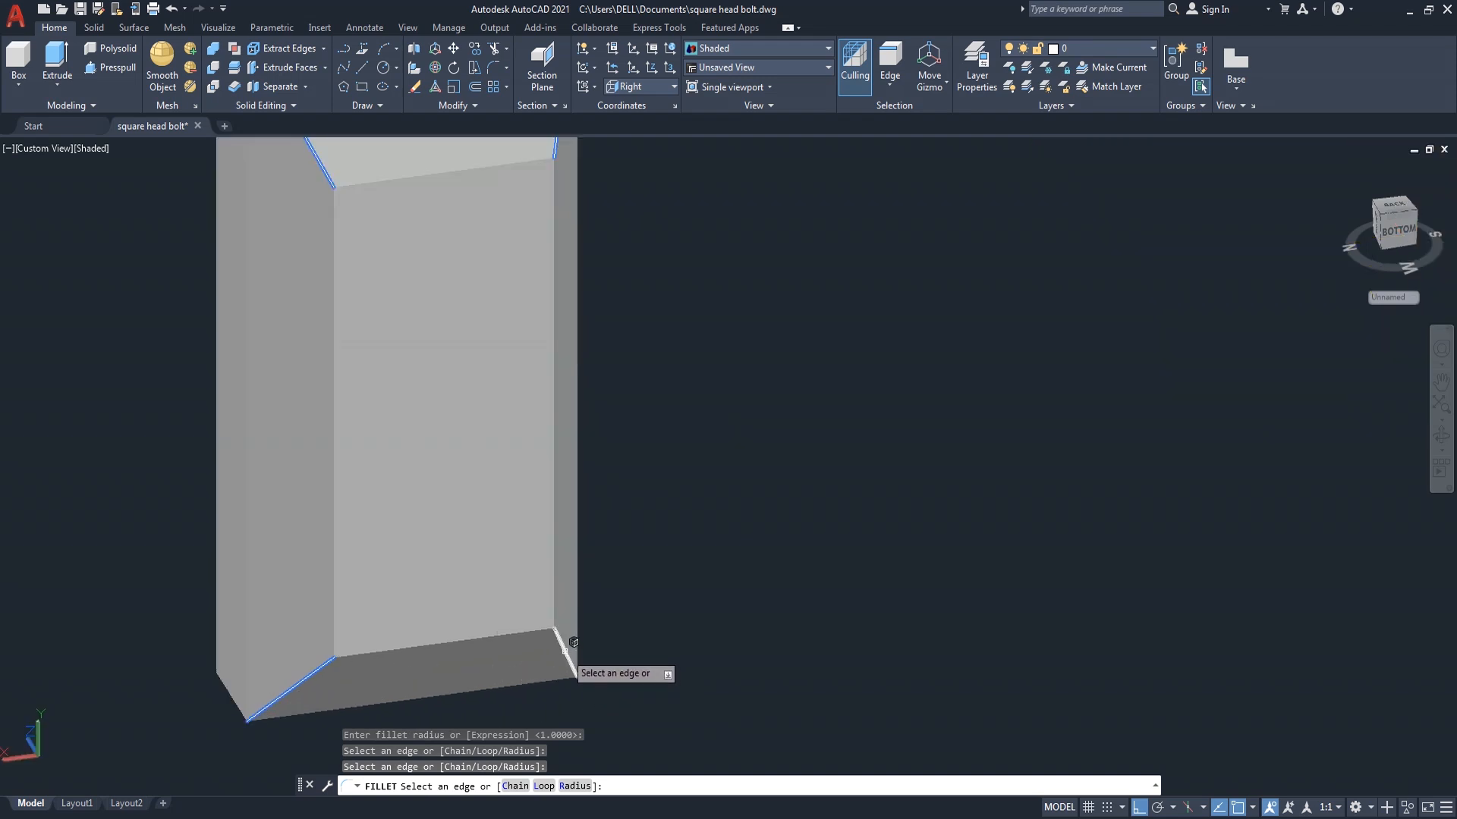
{"action": "left_click", "coordinate": [565, 650]}
{"action": "scroll", "coordinate": [823, 585], "scroll_direction": "down", "scroll_amount": 2}
{"action": "key", "text": "Return"}
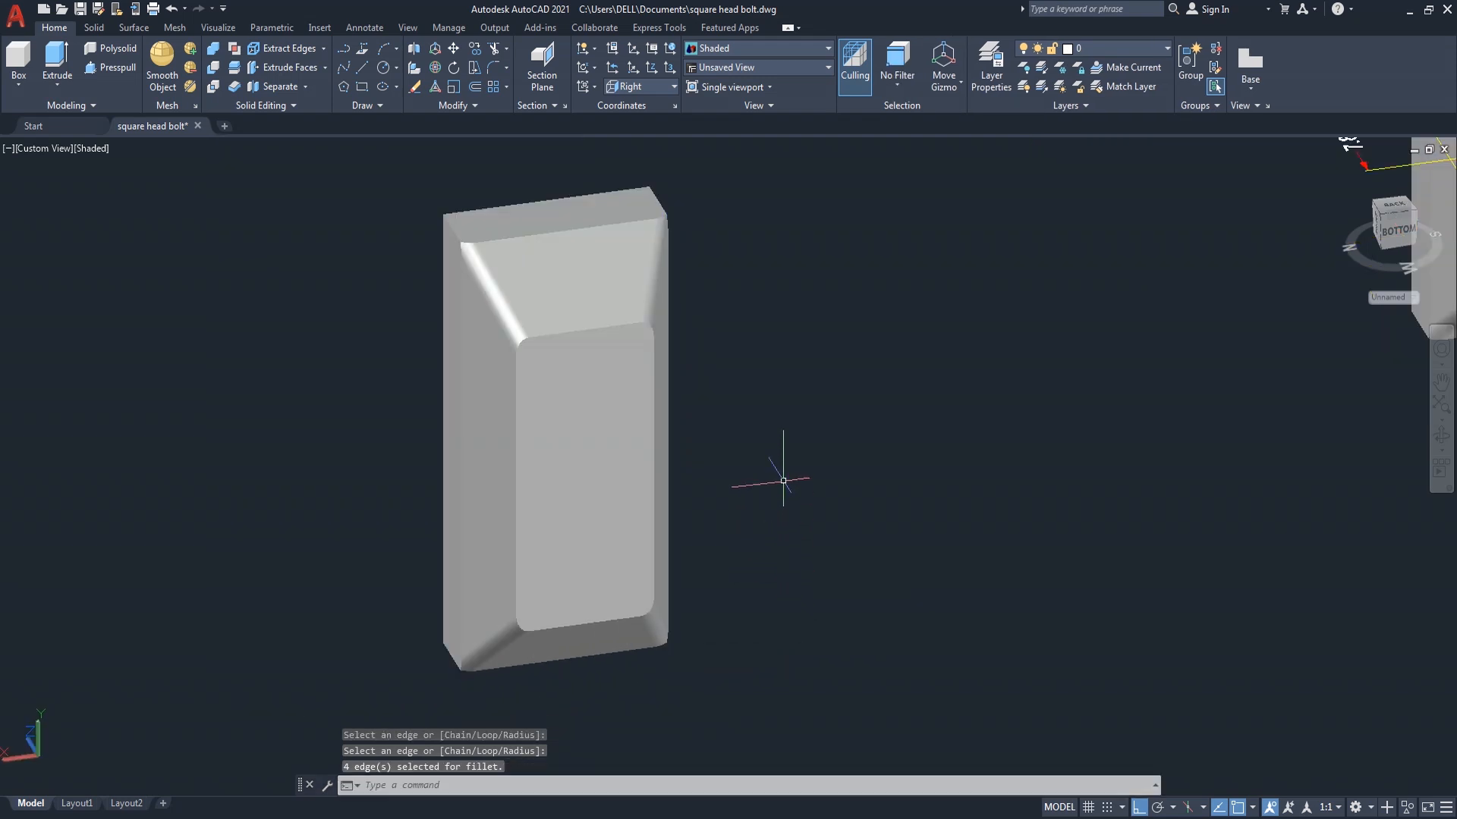
Fillet all straight and rounded-corner edges bordering the bolt head's front face with a radius of 1
{"action": "right_click", "coordinate": [782, 375]}
{"action": "left_click", "coordinate": [827, 385]}
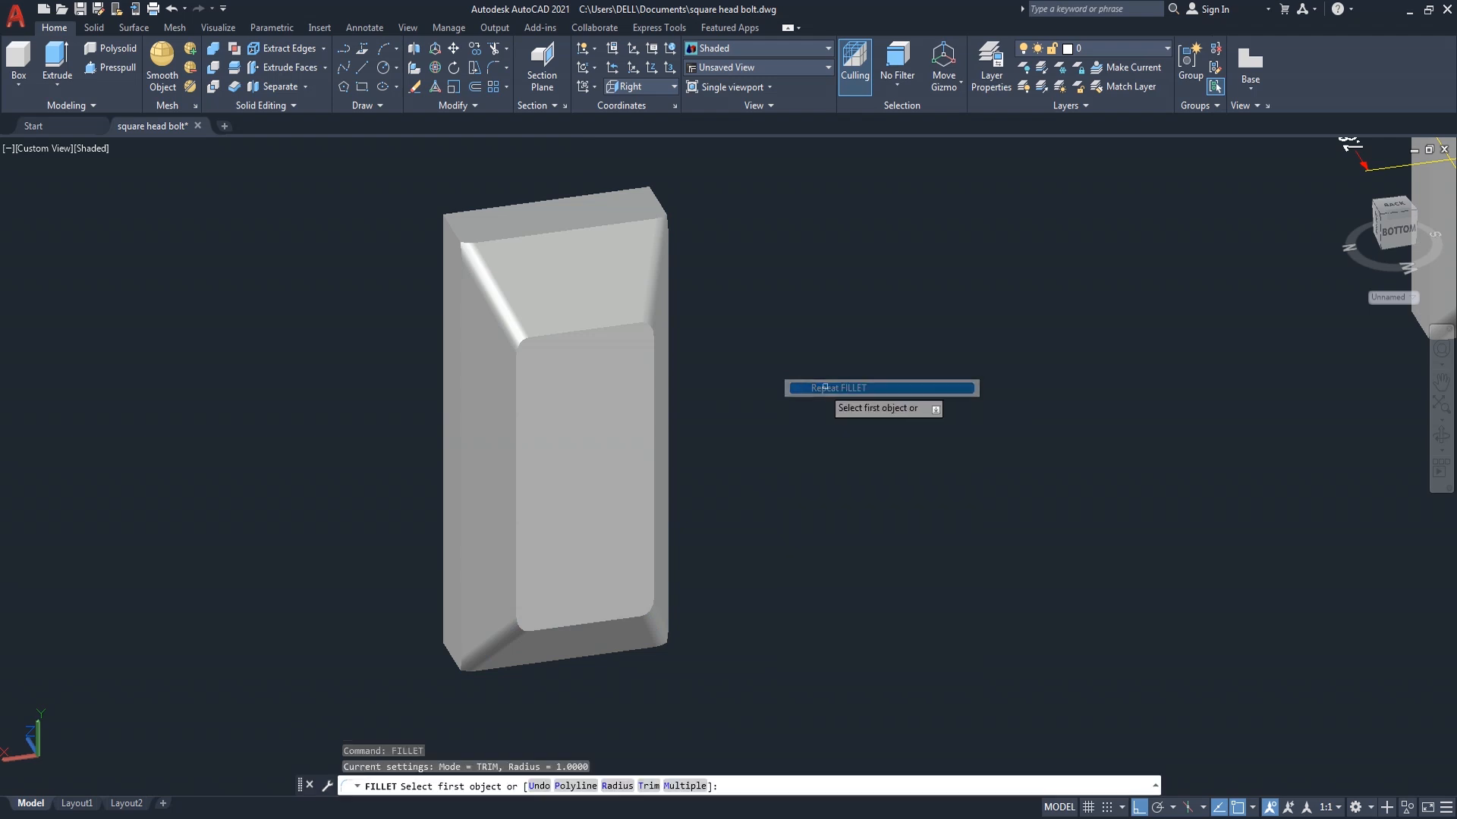
{"action": "left_click", "coordinate": [595, 328]}
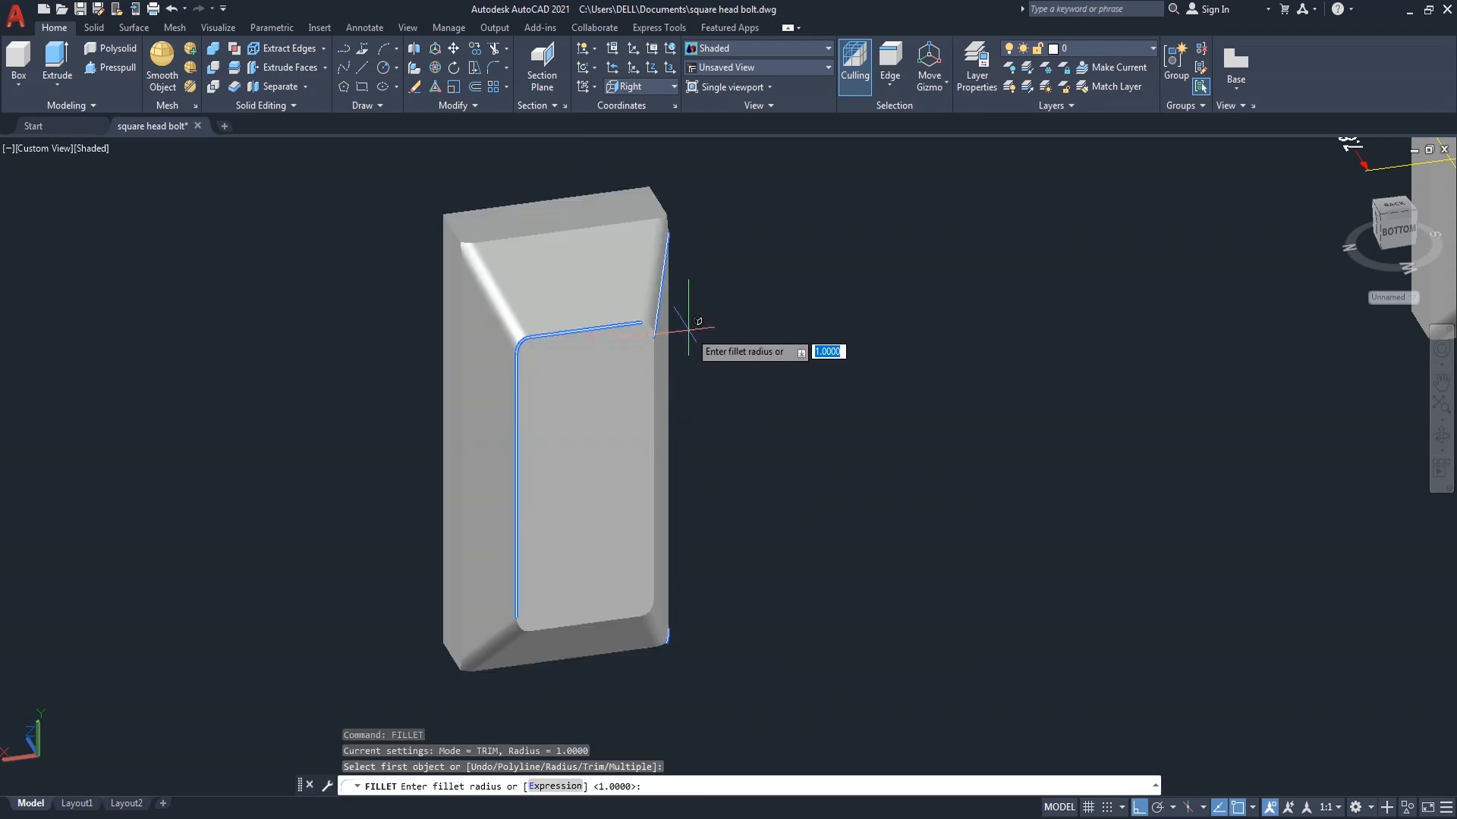
{"action": "key", "text": "Return"}
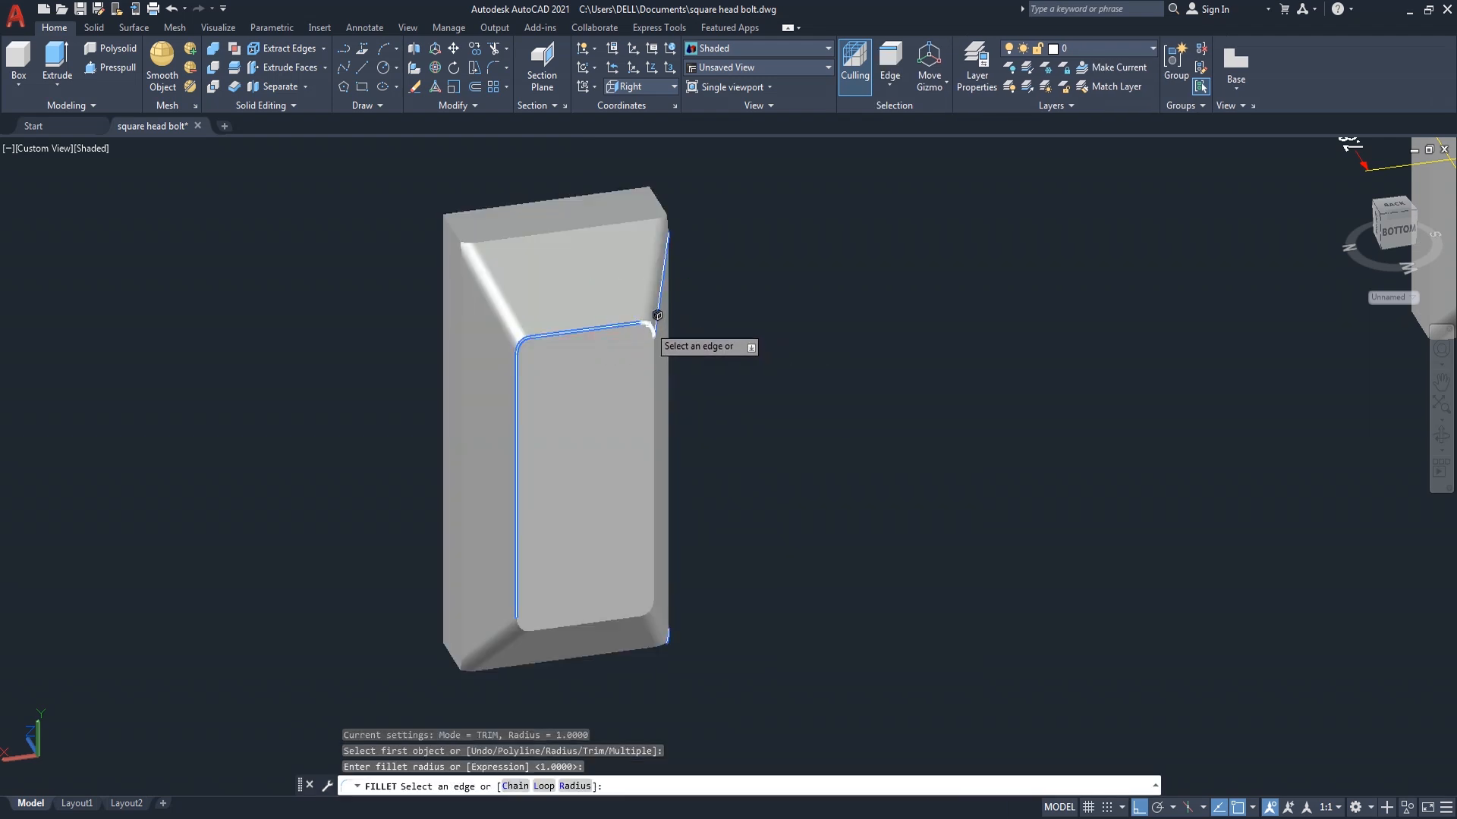
{"action": "left_click", "coordinate": [657, 317]}
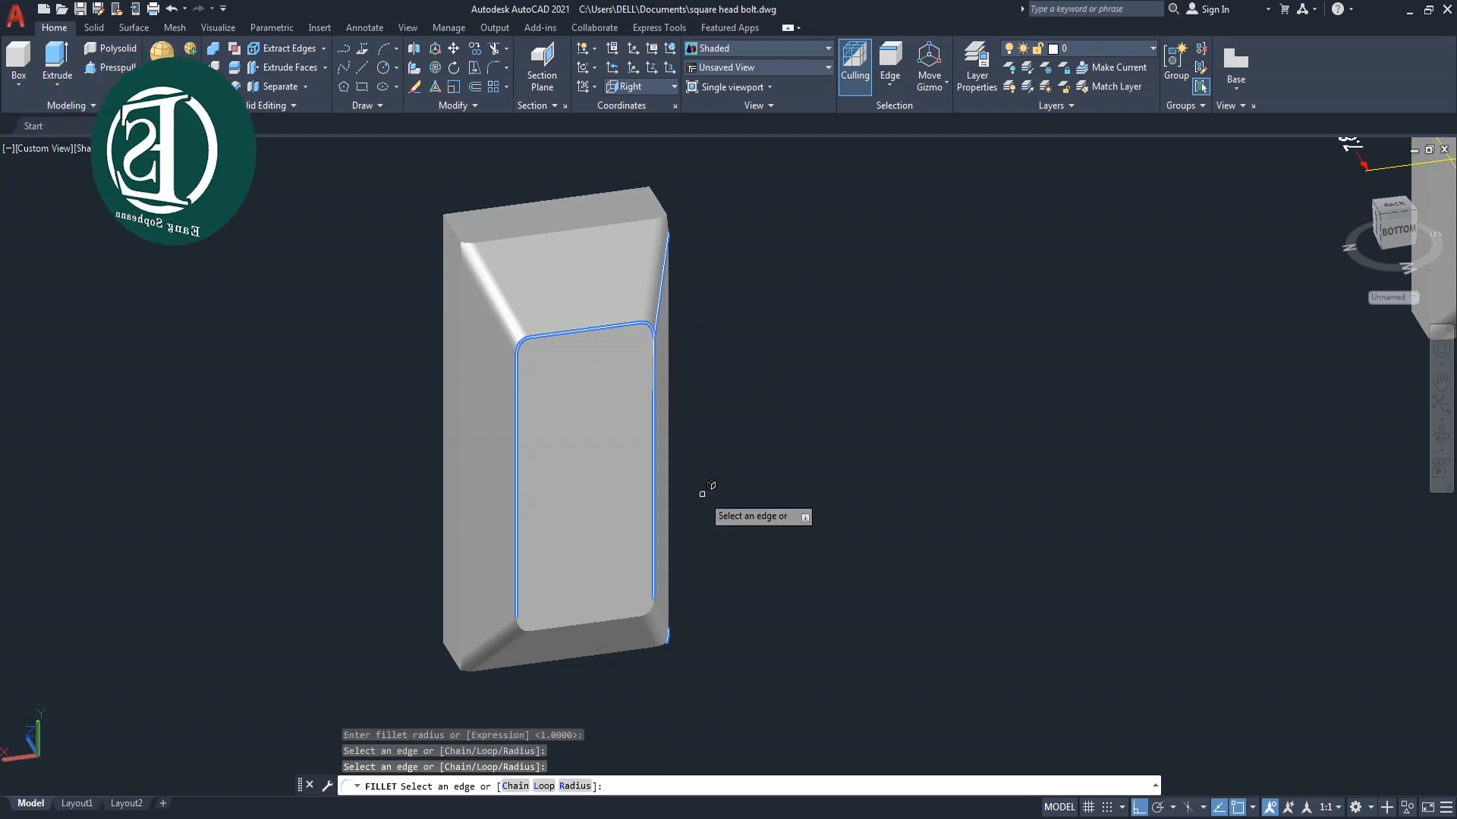
{"action": "scroll", "coordinate": [651, 612], "scroll_direction": "up", "scroll_amount": 2}
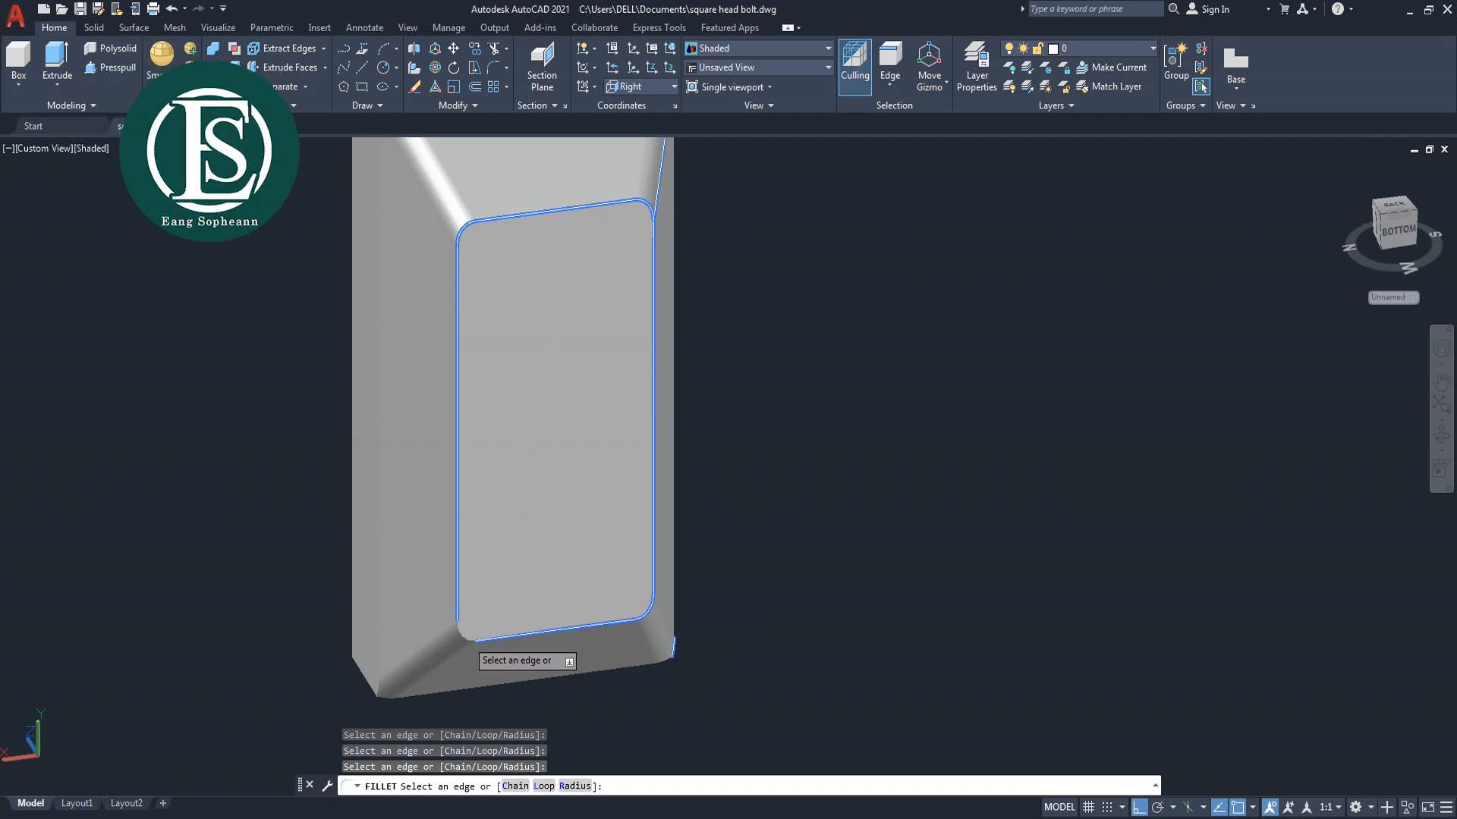
{"action": "scroll", "coordinate": [485, 550], "scroll_direction": "down", "scroll_amount": 1}
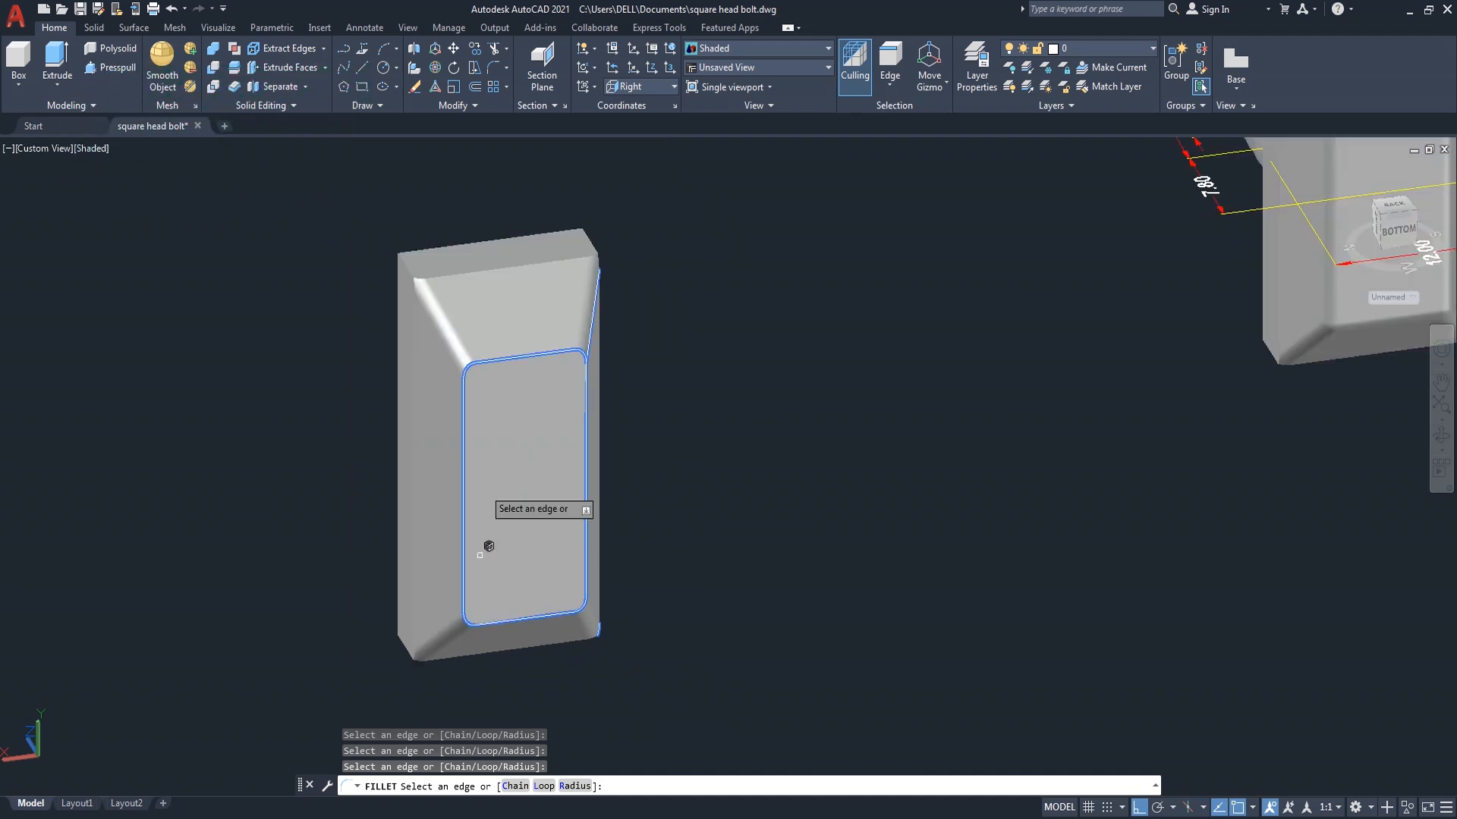
{"action": "scroll", "coordinate": [486, 372], "scroll_direction": "up", "scroll_amount": 2}
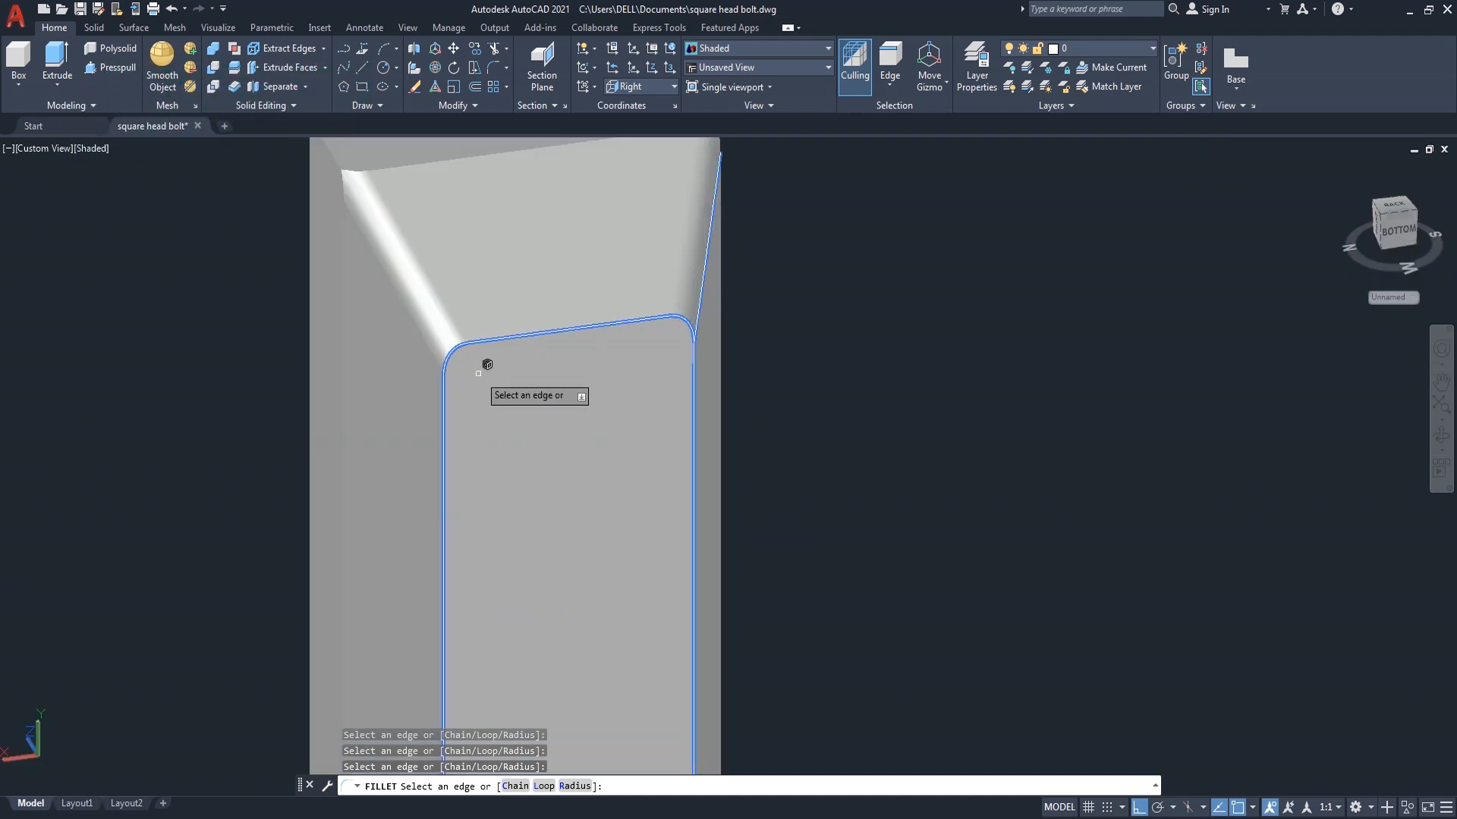
{"action": "scroll", "coordinate": [627, 416], "scroll_direction": "down", "scroll_amount": 3}
{"action": "key", "text": "Return"}
{"action": "scroll", "coordinate": [607, 413], "scroll_direction": "down", "scroll_amount": 2}
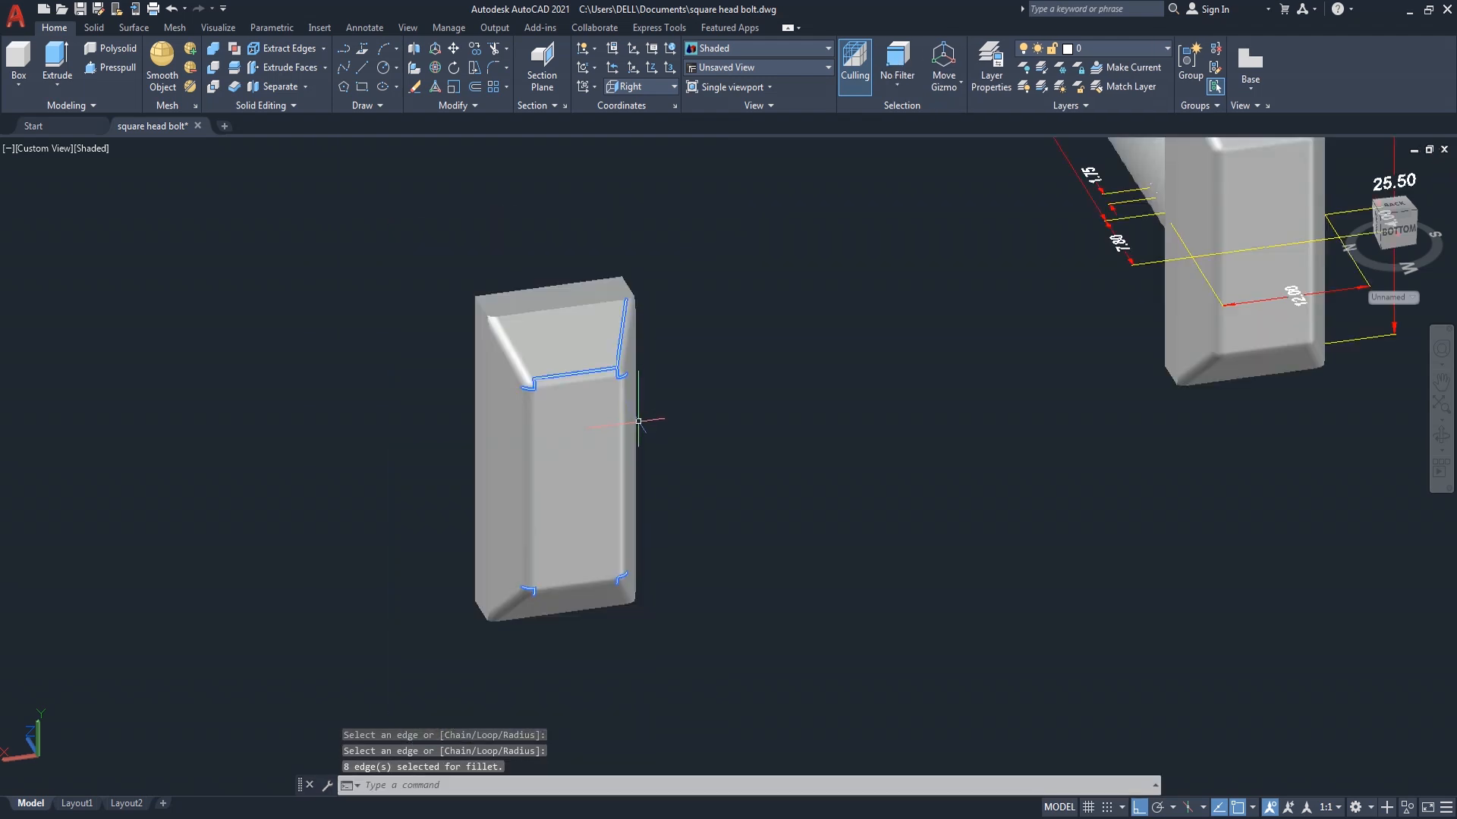
{"action": "scroll", "coordinate": [554, 423], "scroll_direction": "up", "scroll_amount": 2}
{"action": "key", "text": "Escape"}
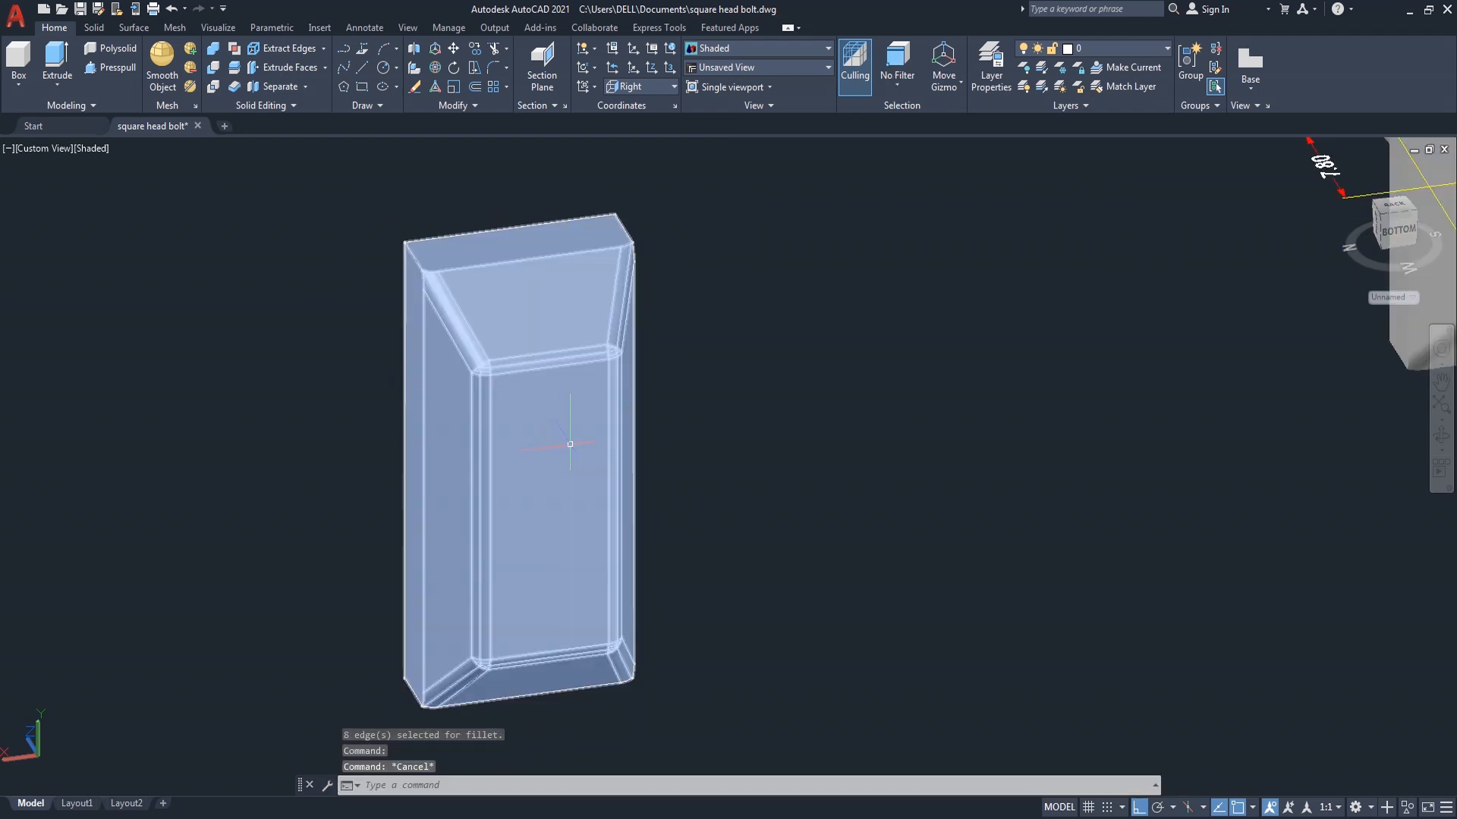
Examine the reference bolt's threaded shank and its diameter dimension from the shank side, with the new head in view
{"action": "scroll", "coordinate": [868, 476], "scroll_direction": "down", "scroll_amount": 4}
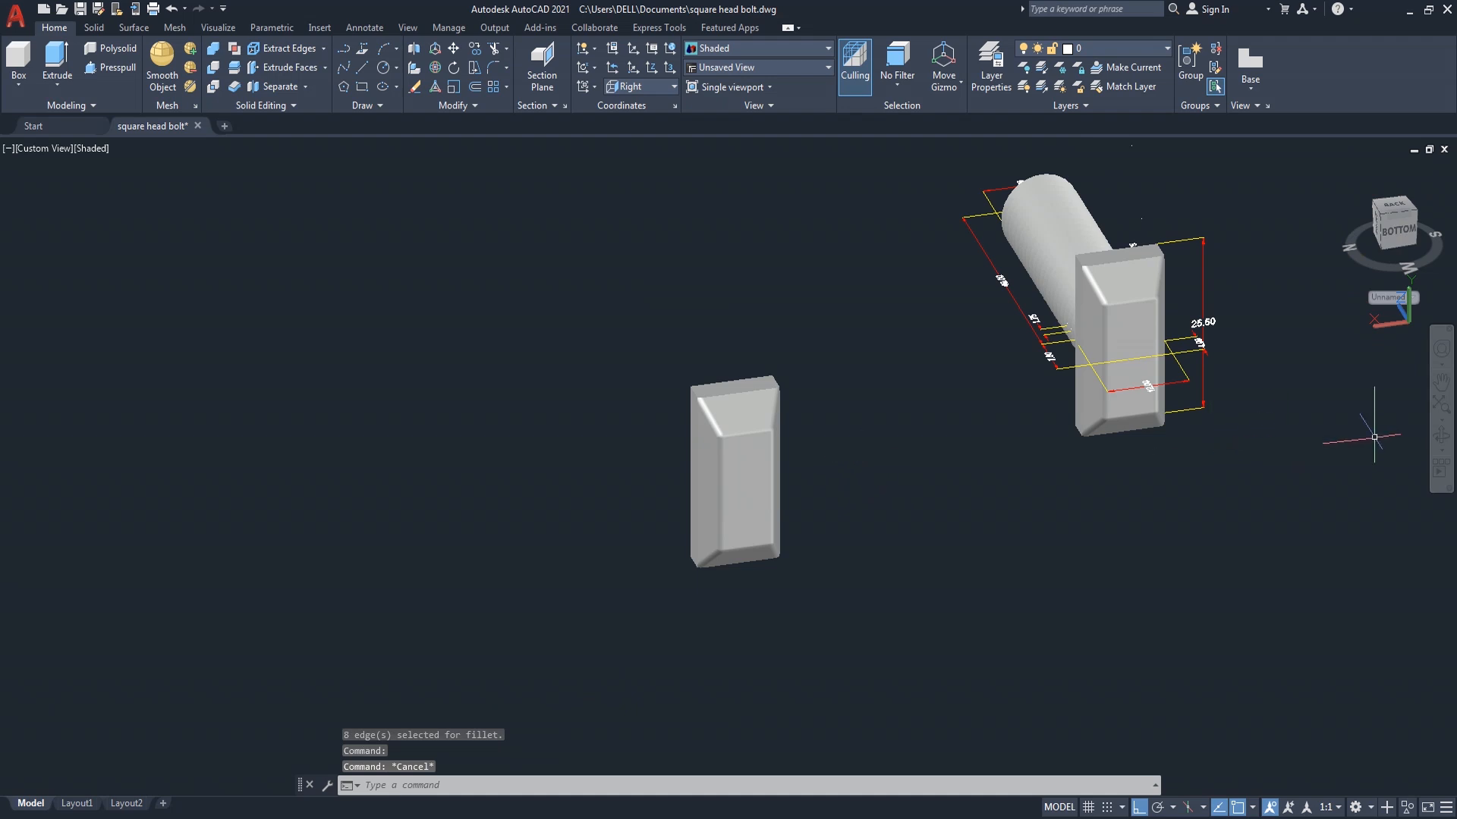
{"action": "left_click", "coordinate": [1440, 438]}
{"action": "left_click_drag", "start_coordinate": [872, 498], "coordinate": [983, 516]}
{"action": "left_click_drag", "start_coordinate": [1185, 470], "coordinate": [740, 431]}
{"action": "scroll", "coordinate": [1028, 358], "scroll_direction": "up", "scroll_amount": 5}
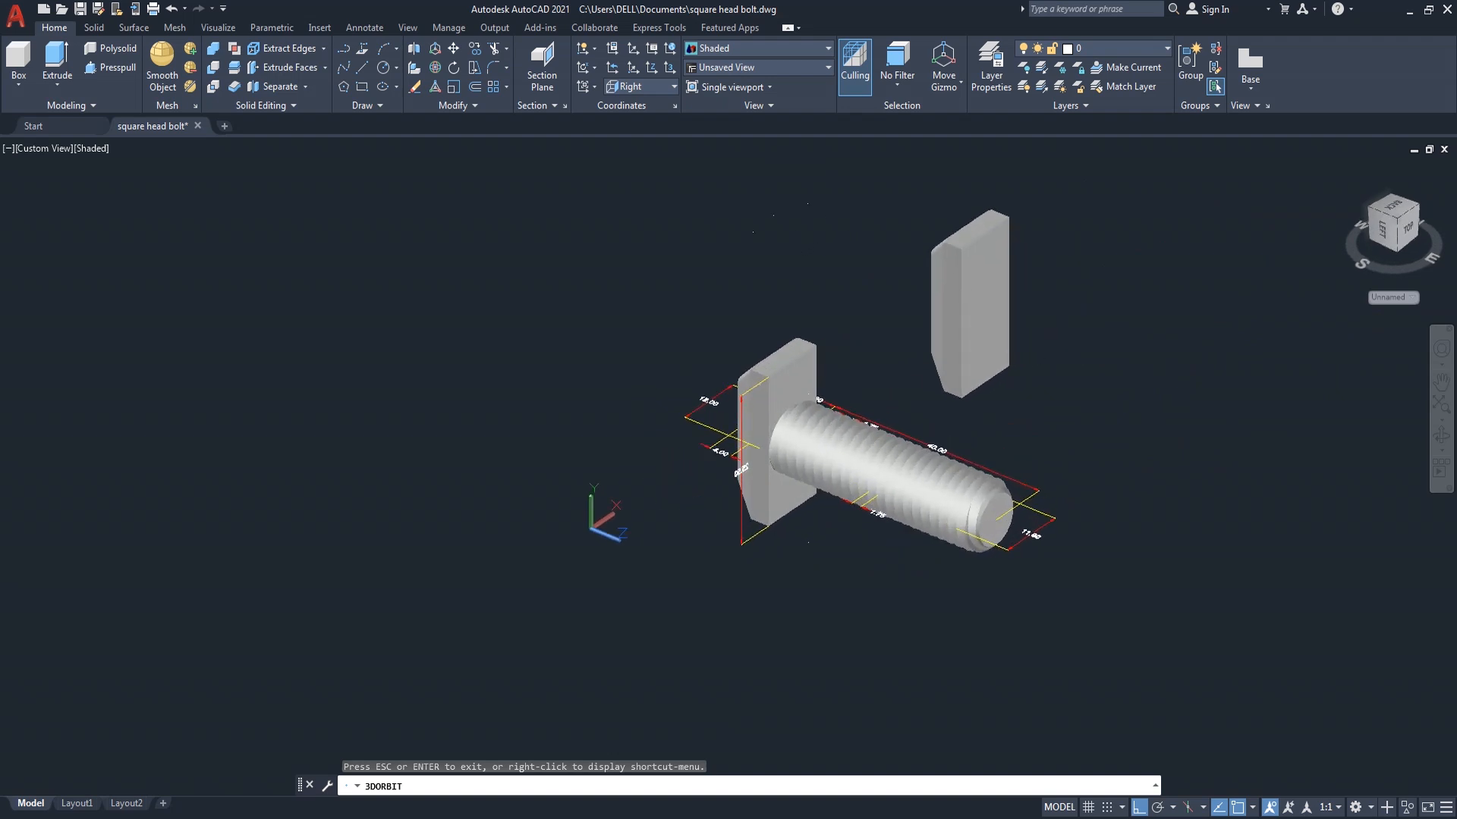
{"action": "mouse_move", "coordinate": [933, 572]}
{"action": "left_mouse_down"}
{"action": "mouse_move", "coordinate": [940, 601]}
{"action": "mouse_move", "coordinate": [932, 584]}
{"action": "left_mouse_up"}
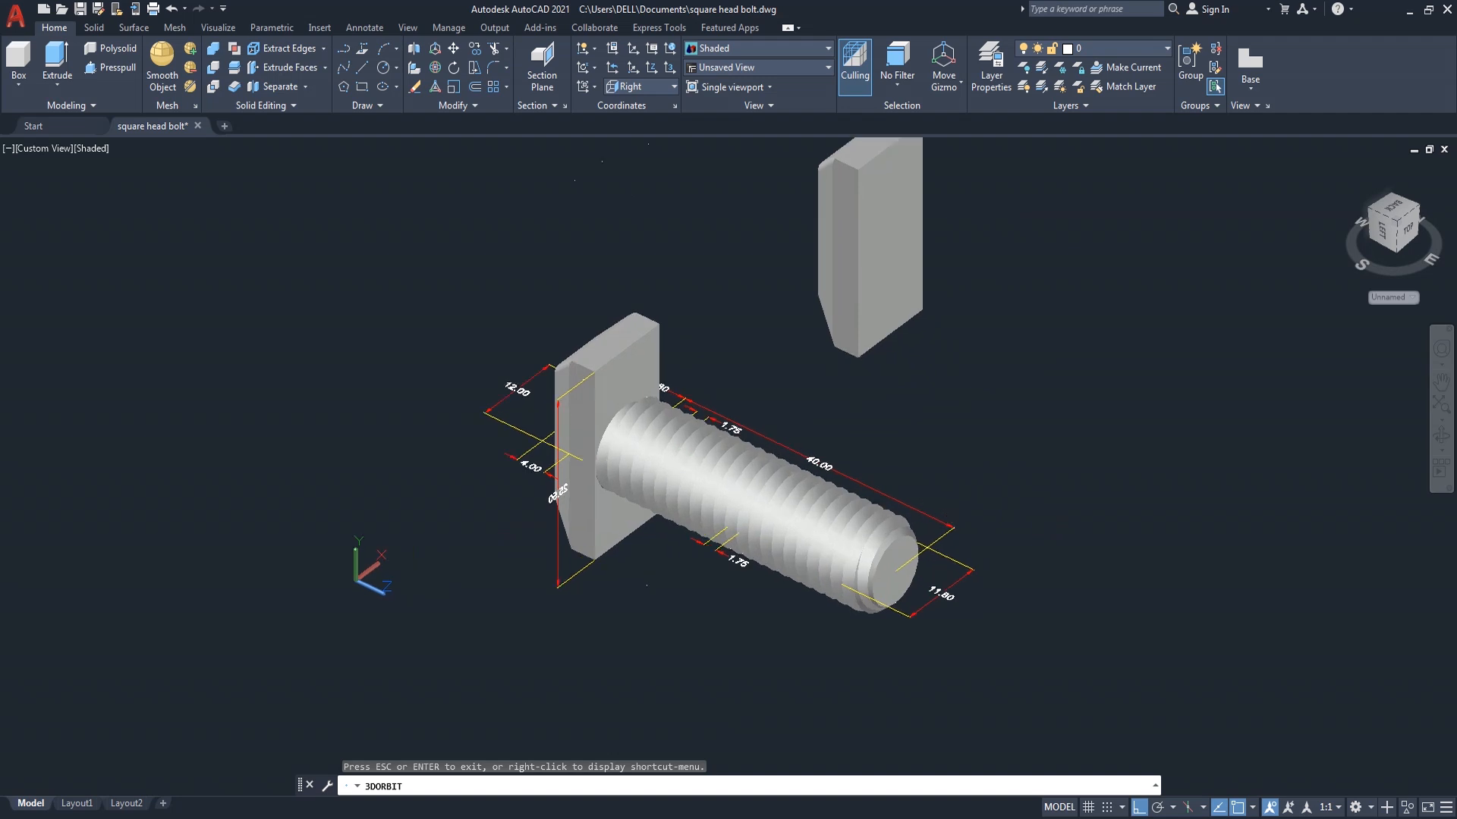
{"action": "middle_click_drag", "start_coordinate": [949, 515], "coordinate": [885, 504]}
{"action": "right_click", "coordinate": [895, 416]}
{"action": "left_click", "coordinate": [964, 425]}
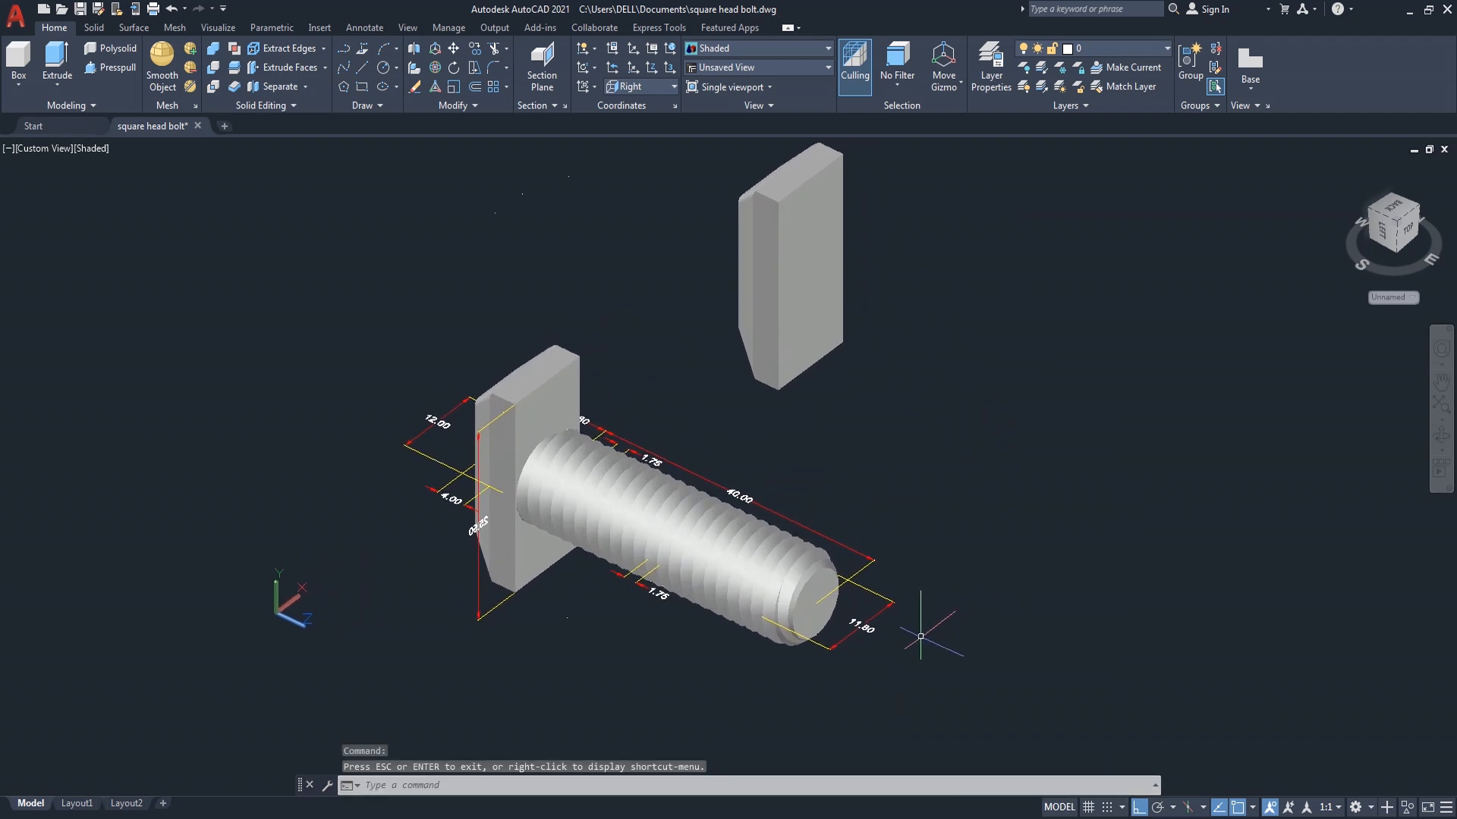
{"action": "scroll", "coordinate": [859, 629], "scroll_direction": "up", "scroll_amount": 3}
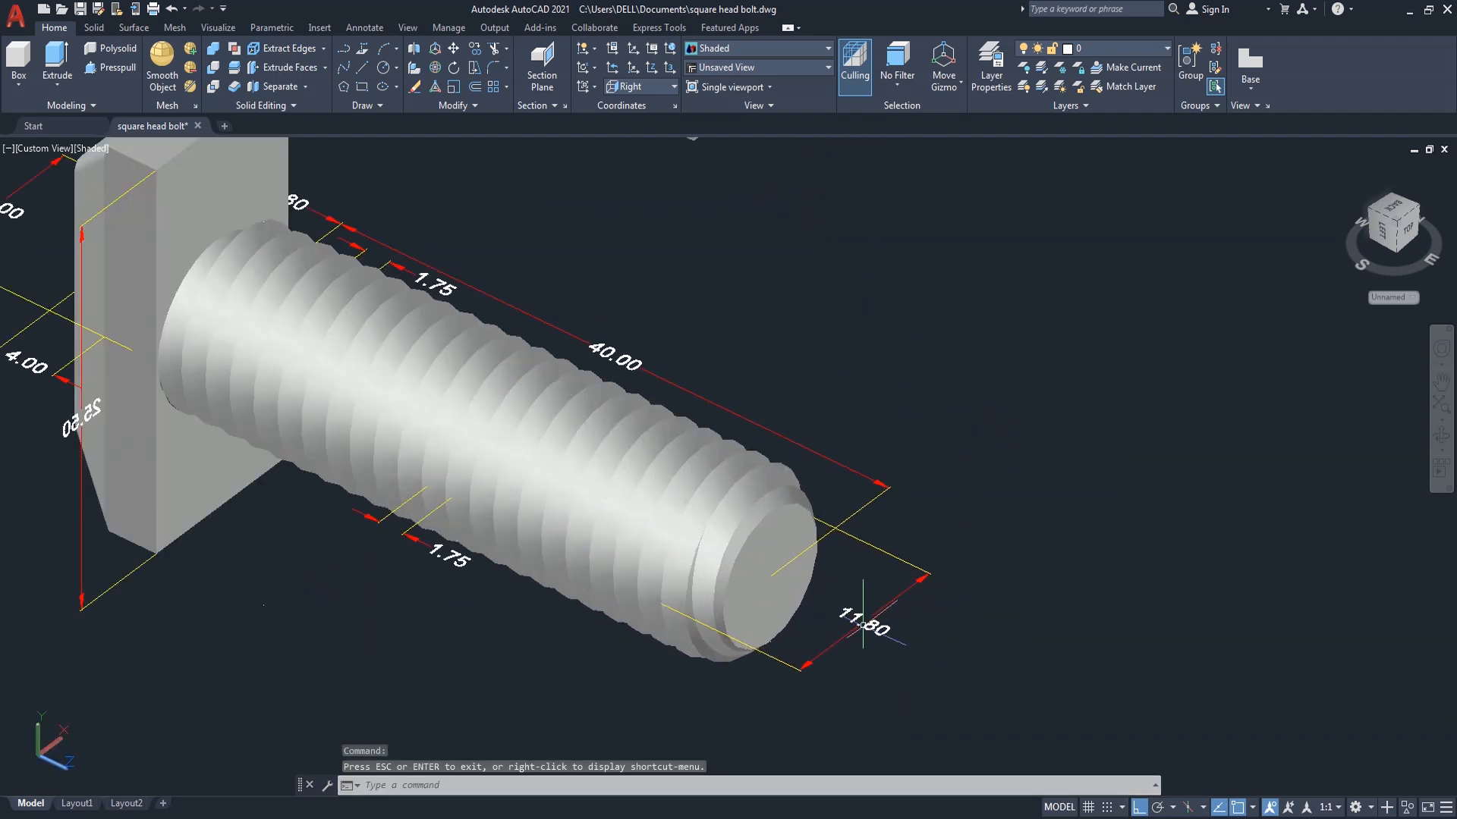
{"action": "scroll", "coordinate": [890, 636], "scroll_direction": "down", "scroll_amount": 4}
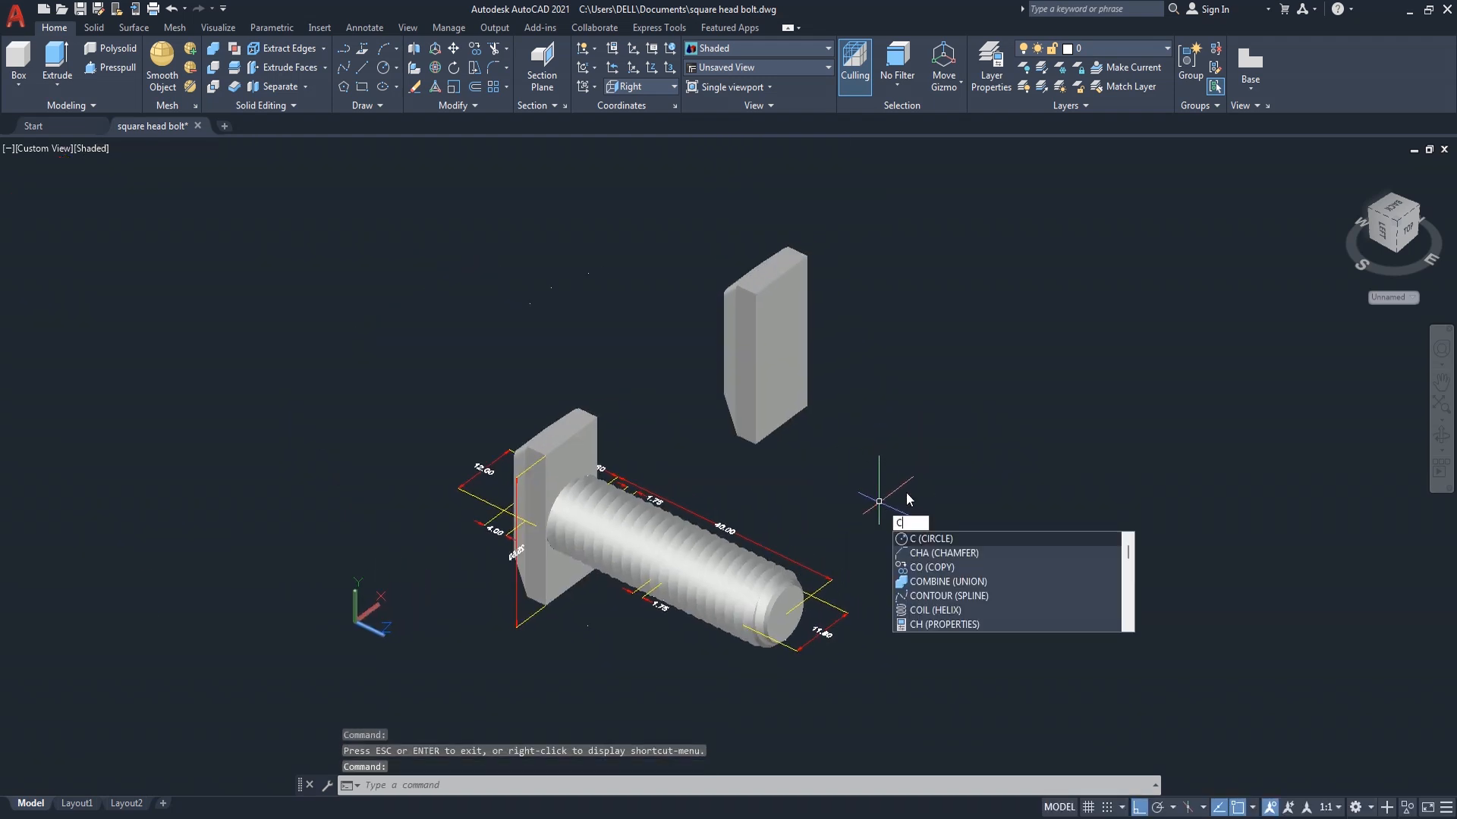
Draw a circle of diameter 11.8 centred on the flat back face of the new bolt head
{"action": "left_click", "coordinate": [937, 540]}
{"action": "scroll", "coordinate": [827, 292], "scroll_direction": "up", "scroll_amount": 2}
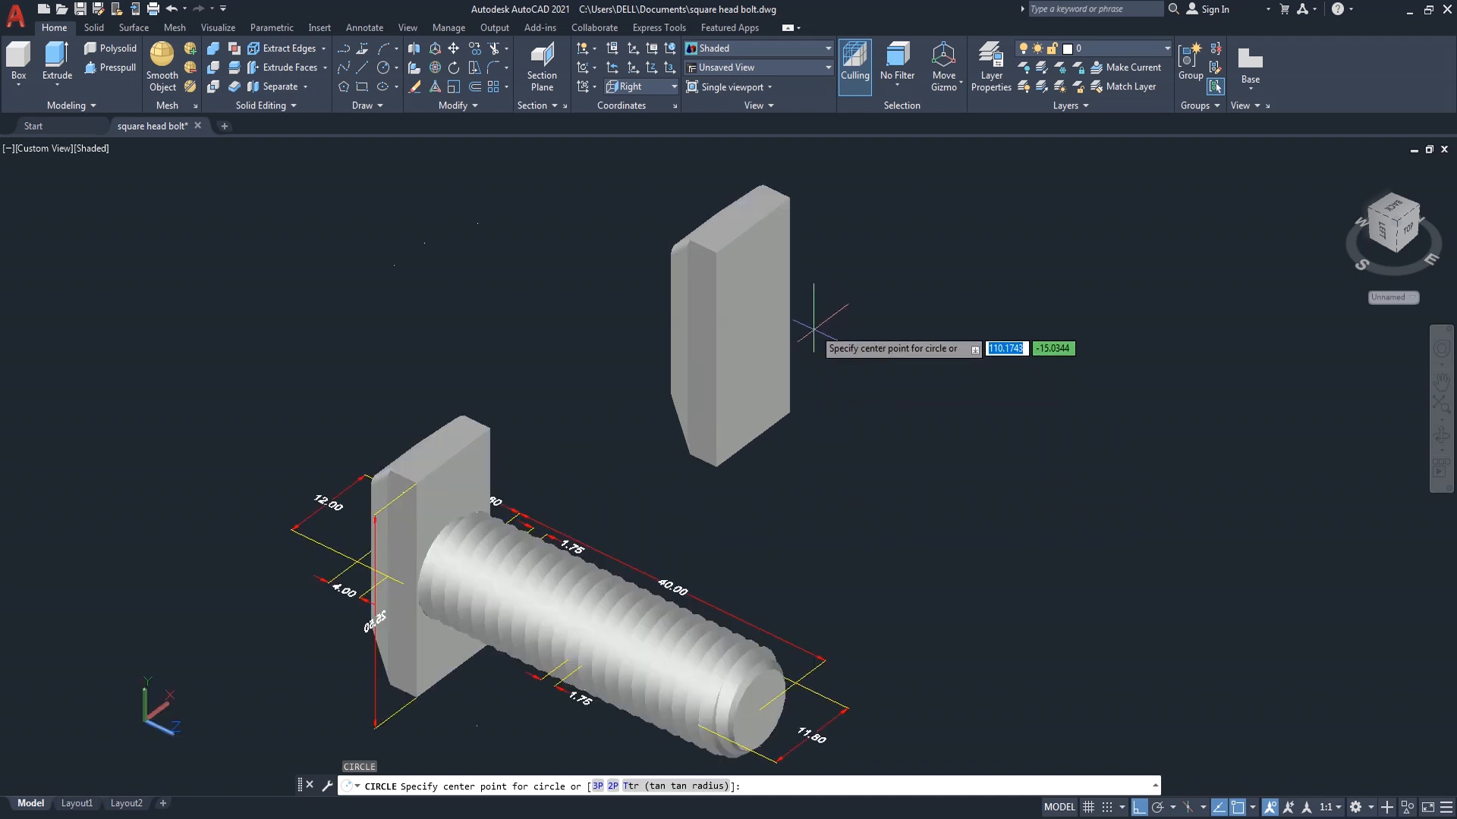
{"action": "left_click", "coordinate": [752, 333]}
{"action": "type", "text": "d"}
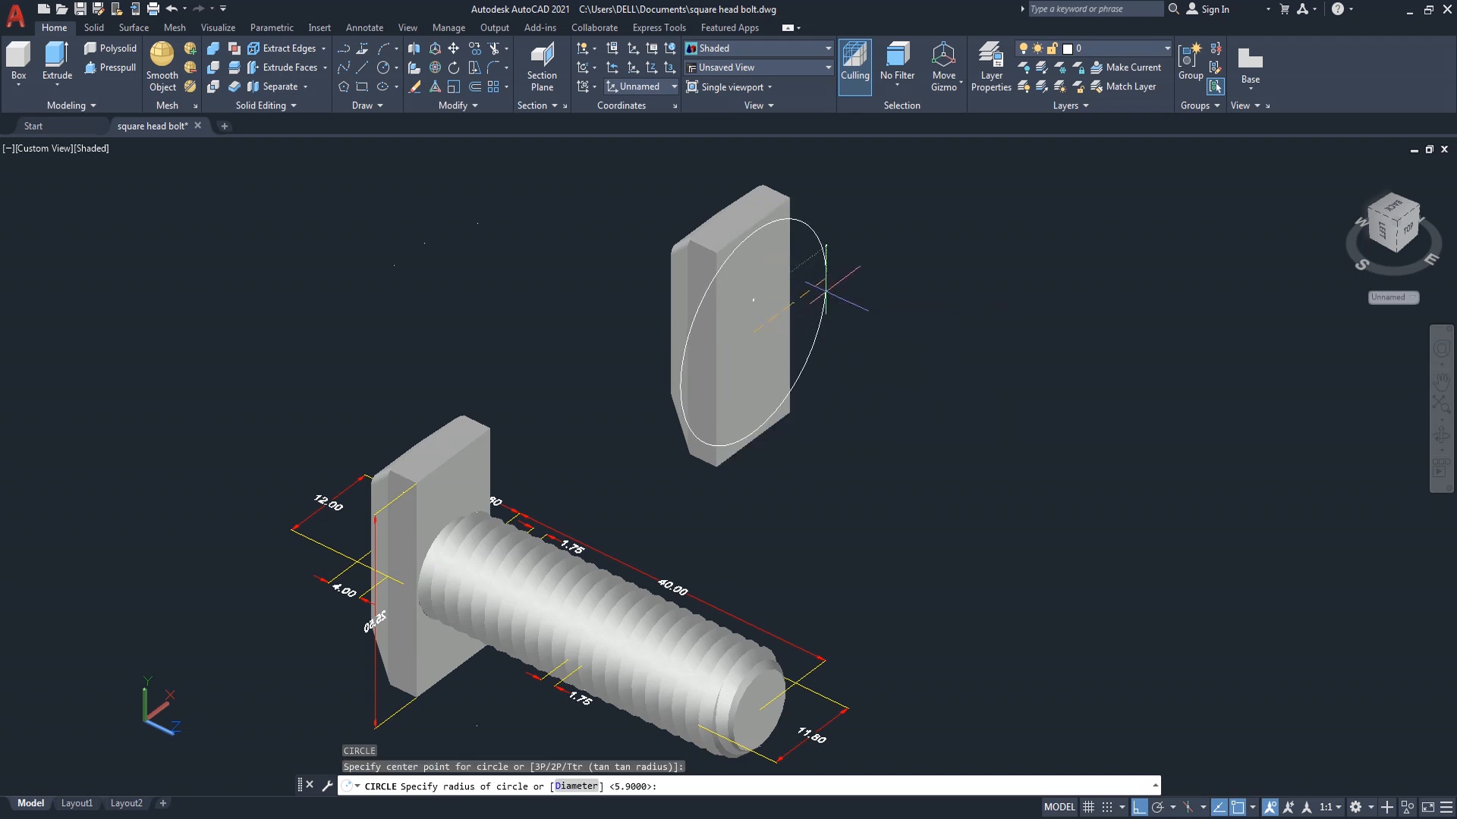
{"action": "key", "text": "Return"}
{"action": "type", "text": "11.8"}
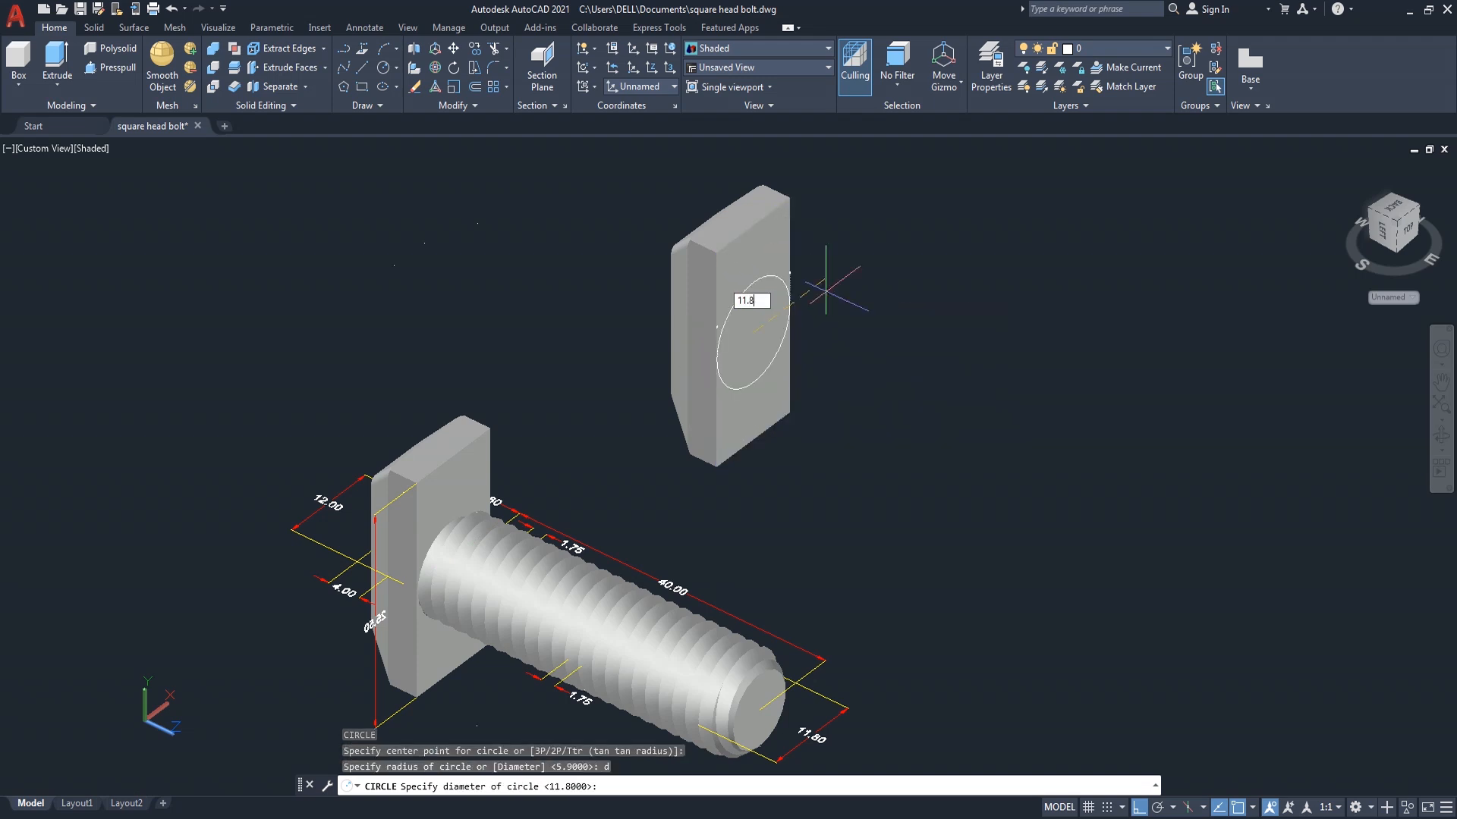
{"action": "key", "text": "Return"}
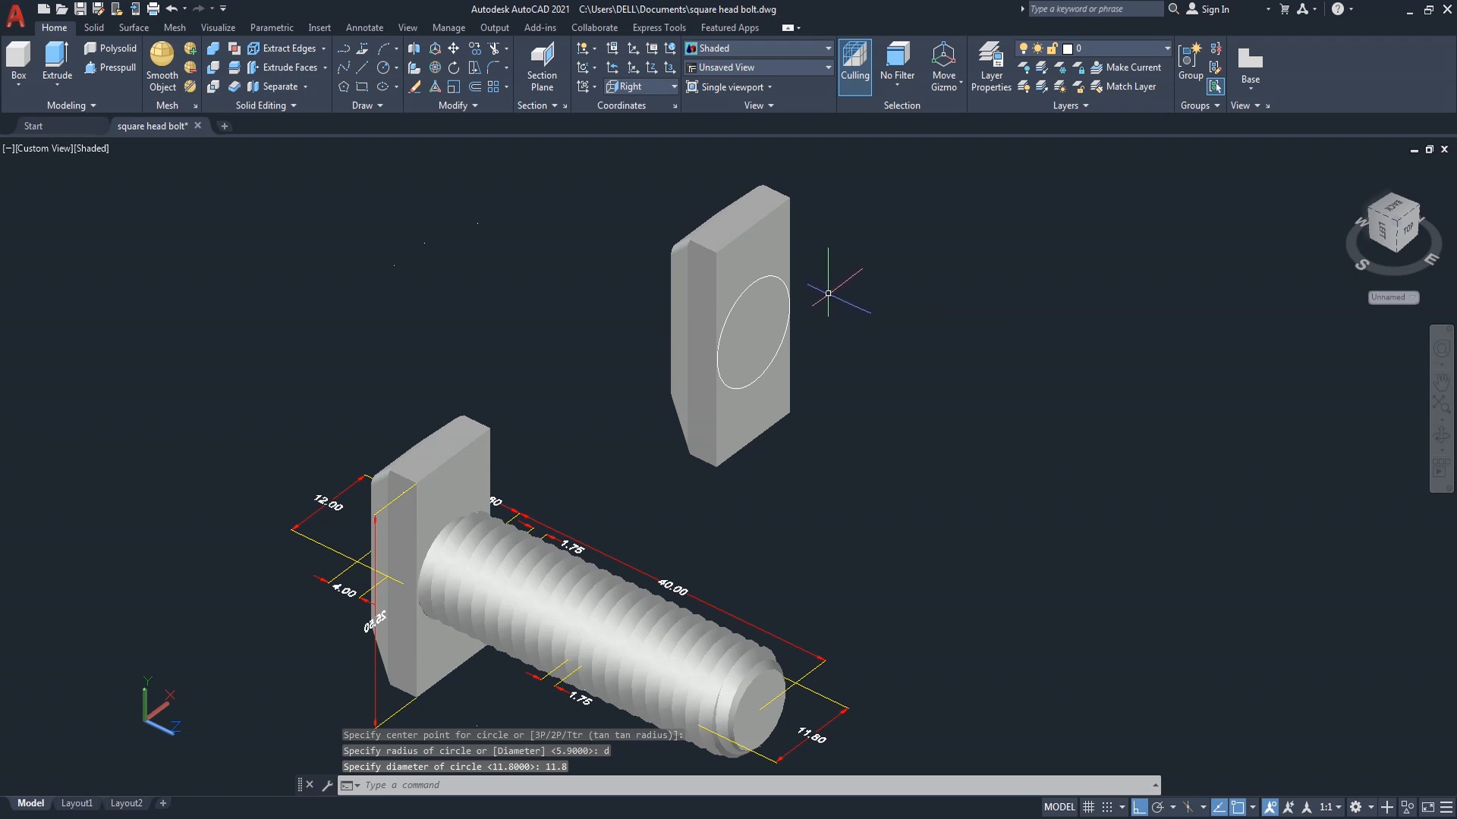
Extrude the circle on the bolt head's back face 40 units outward to form the shank
{"action": "type", "text": "ext"}
{"action": "key", "text": "Return"}
{"action": "left_click", "coordinate": [825, 304]}
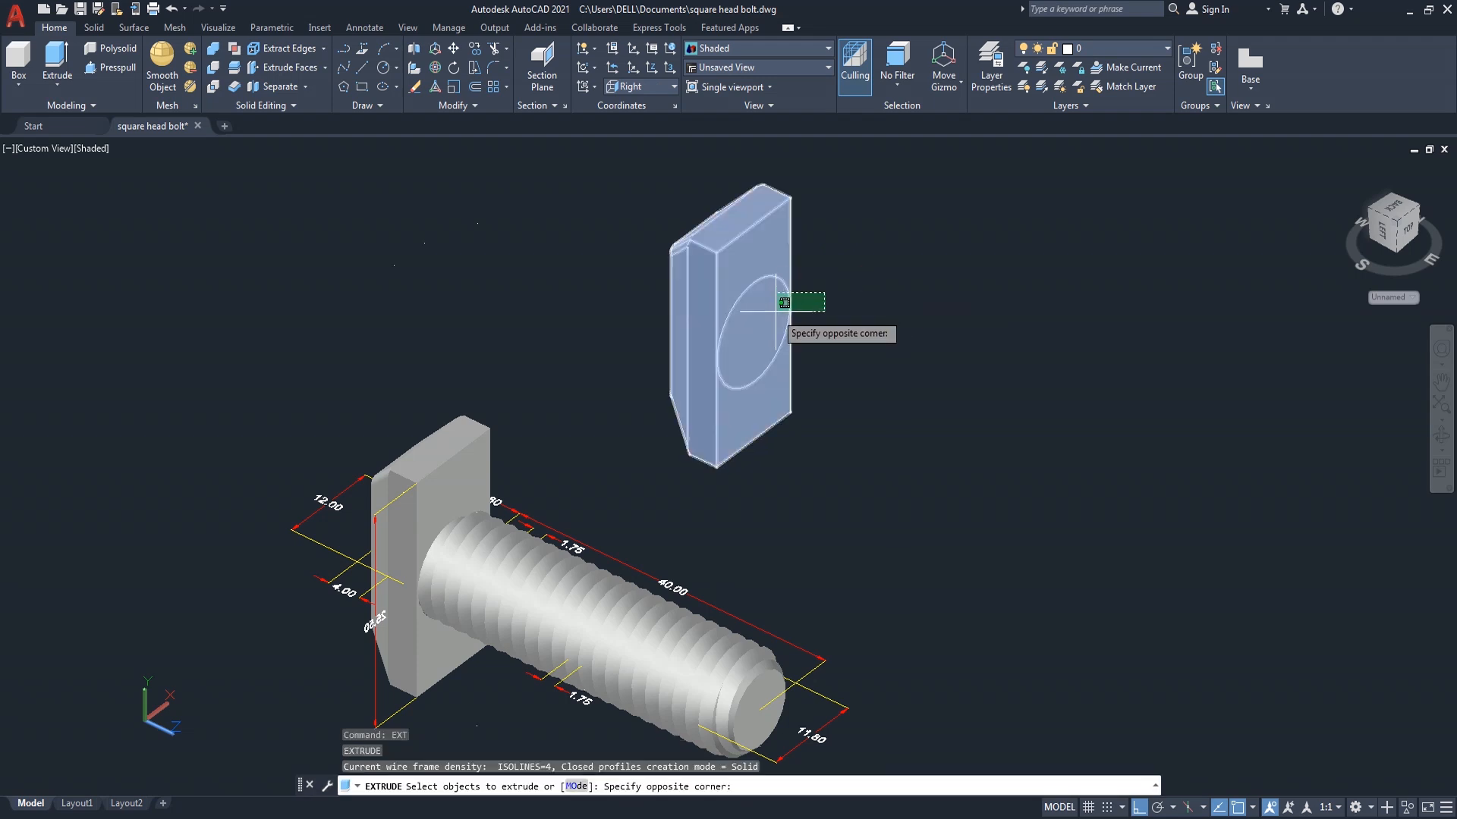
{"action": "left_click", "coordinate": [781, 300]}
{"action": "key", "text": "Return"}
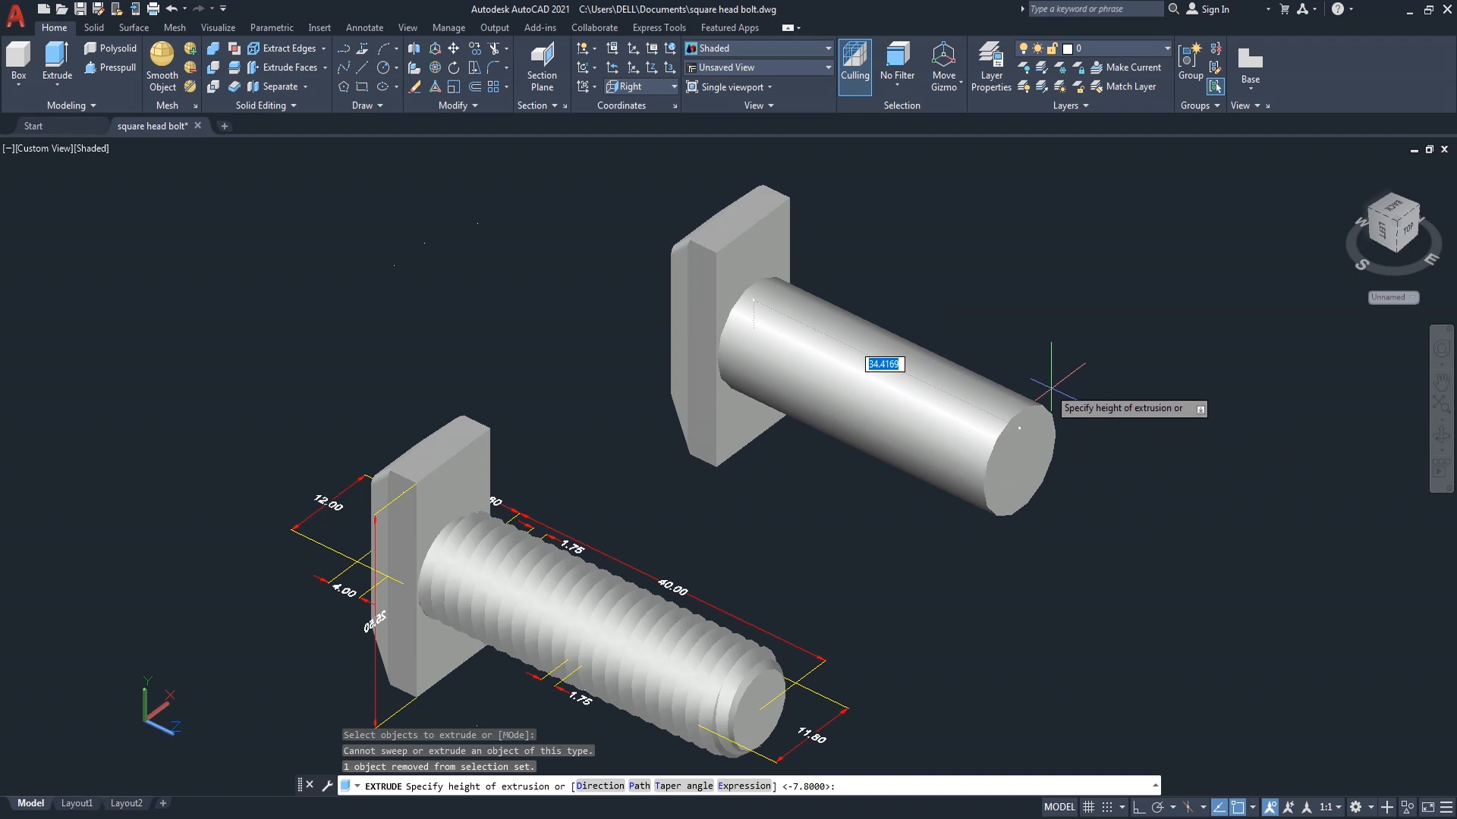
{"action": "key", "text": "Return"}
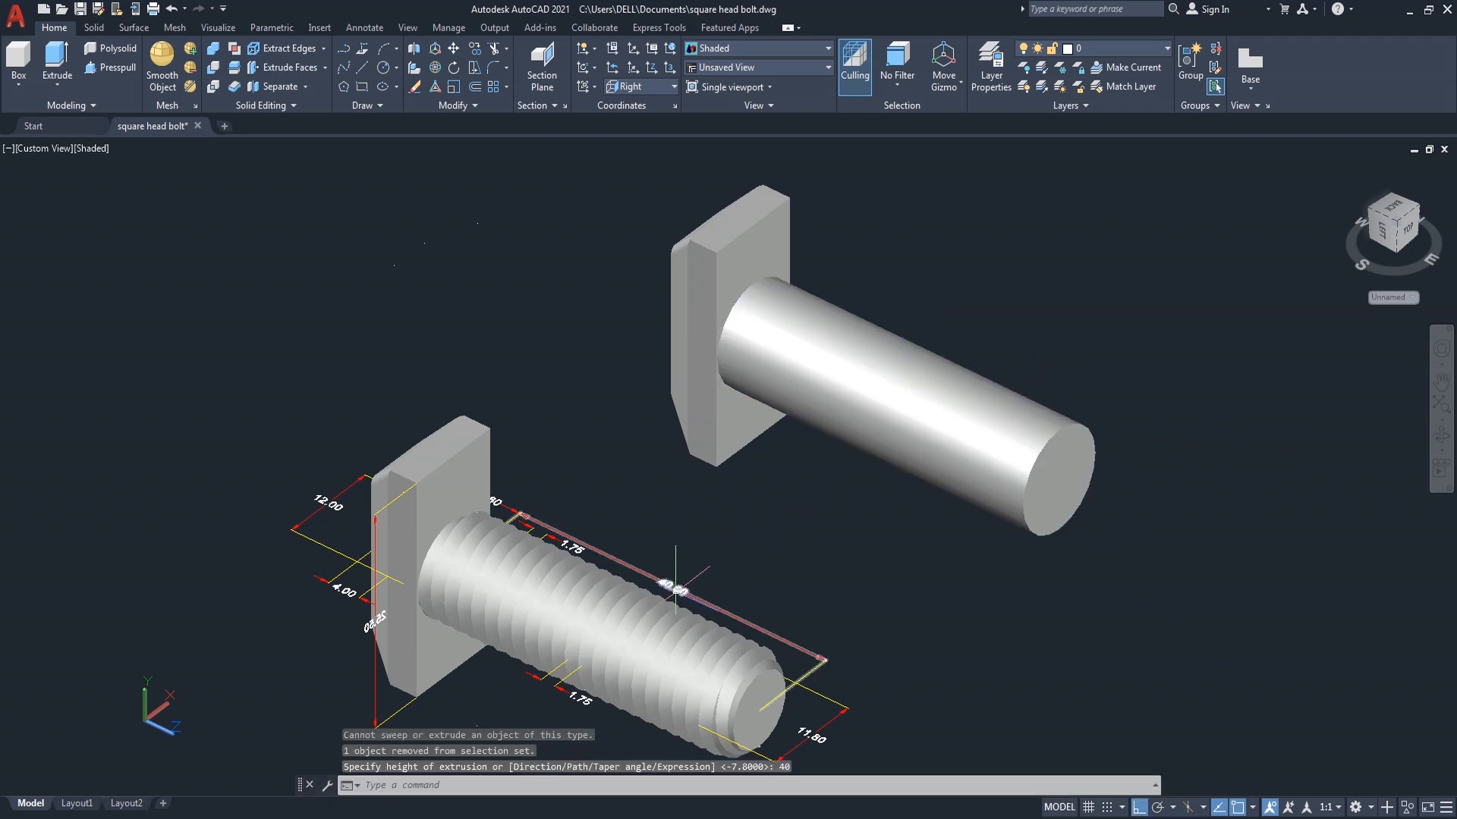
Display the model in the 2D Wireframe visual style
{"action": "scroll", "coordinate": [676, 586], "scroll_direction": "up", "scroll_amount": 3}
{"action": "scroll", "coordinate": [672, 569], "scroll_direction": "down", "scroll_amount": 5}
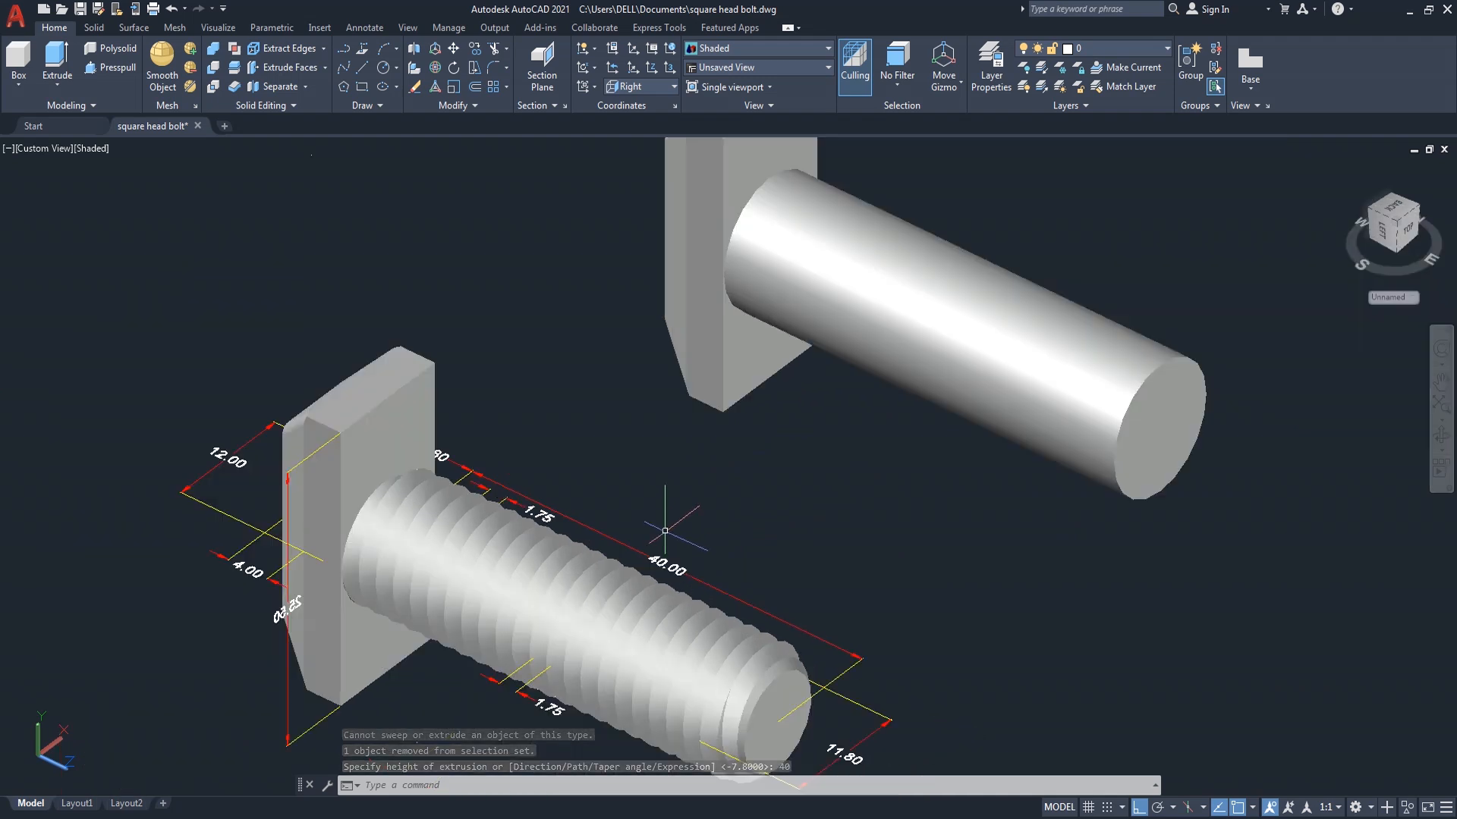
{"action": "scroll", "coordinate": [683, 521], "scroll_direction": "up", "scroll_amount": 2}
{"action": "middle_click_drag", "start_coordinate": [682, 520], "coordinate": [731, 524]}
{"action": "scroll", "coordinate": [734, 541], "scroll_direction": "down", "scroll_amount": 1}
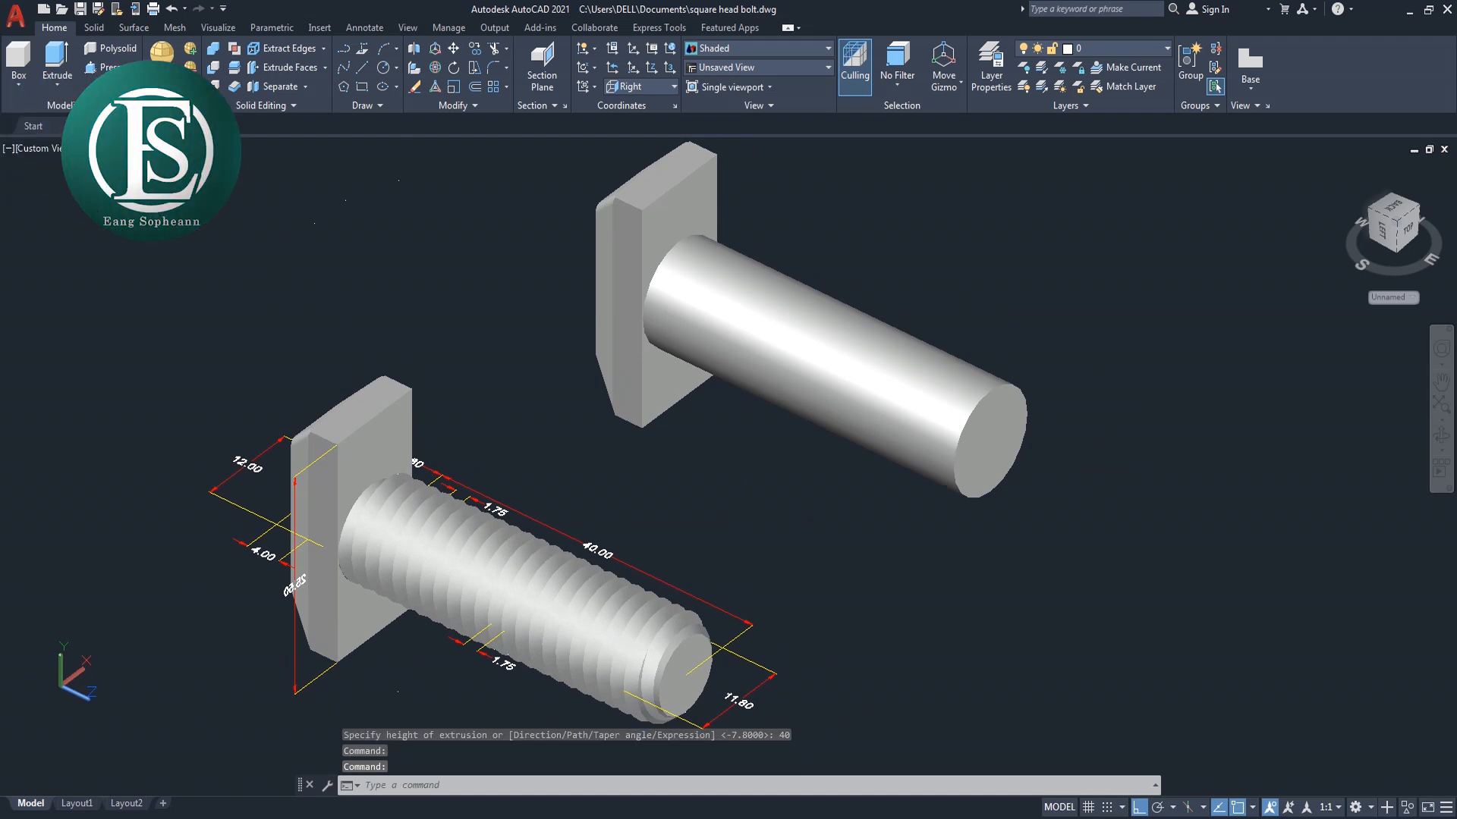
{"action": "left_click", "coordinate": [91, 148]}
{"action": "left_click", "coordinate": [167, 189]}
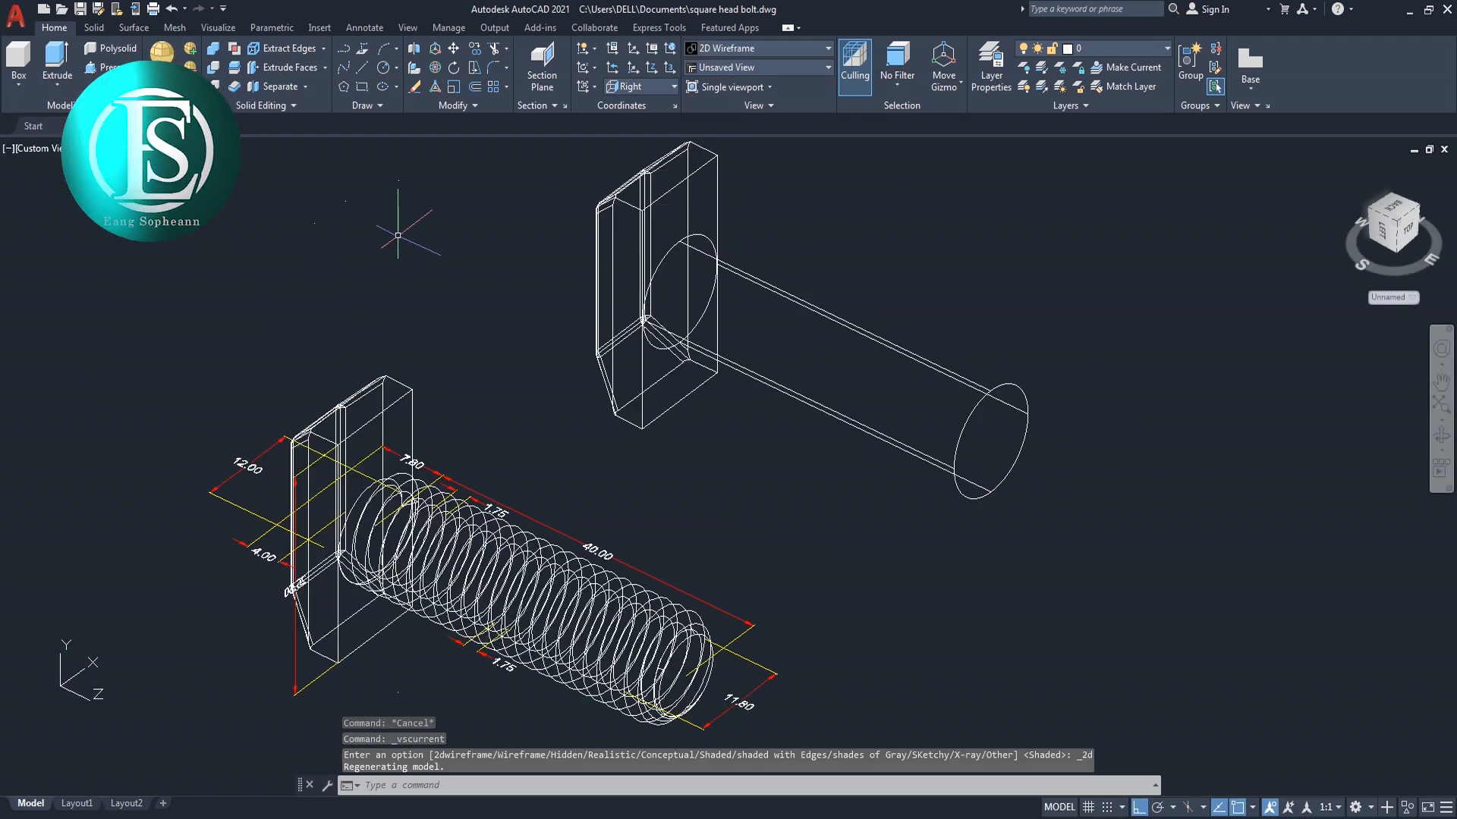
Draw a helix around the new shank, centred on its base circle, with base and top radii 5.9 and height 40 ending at the shank's end centre
{"action": "type", "text": "HE"}
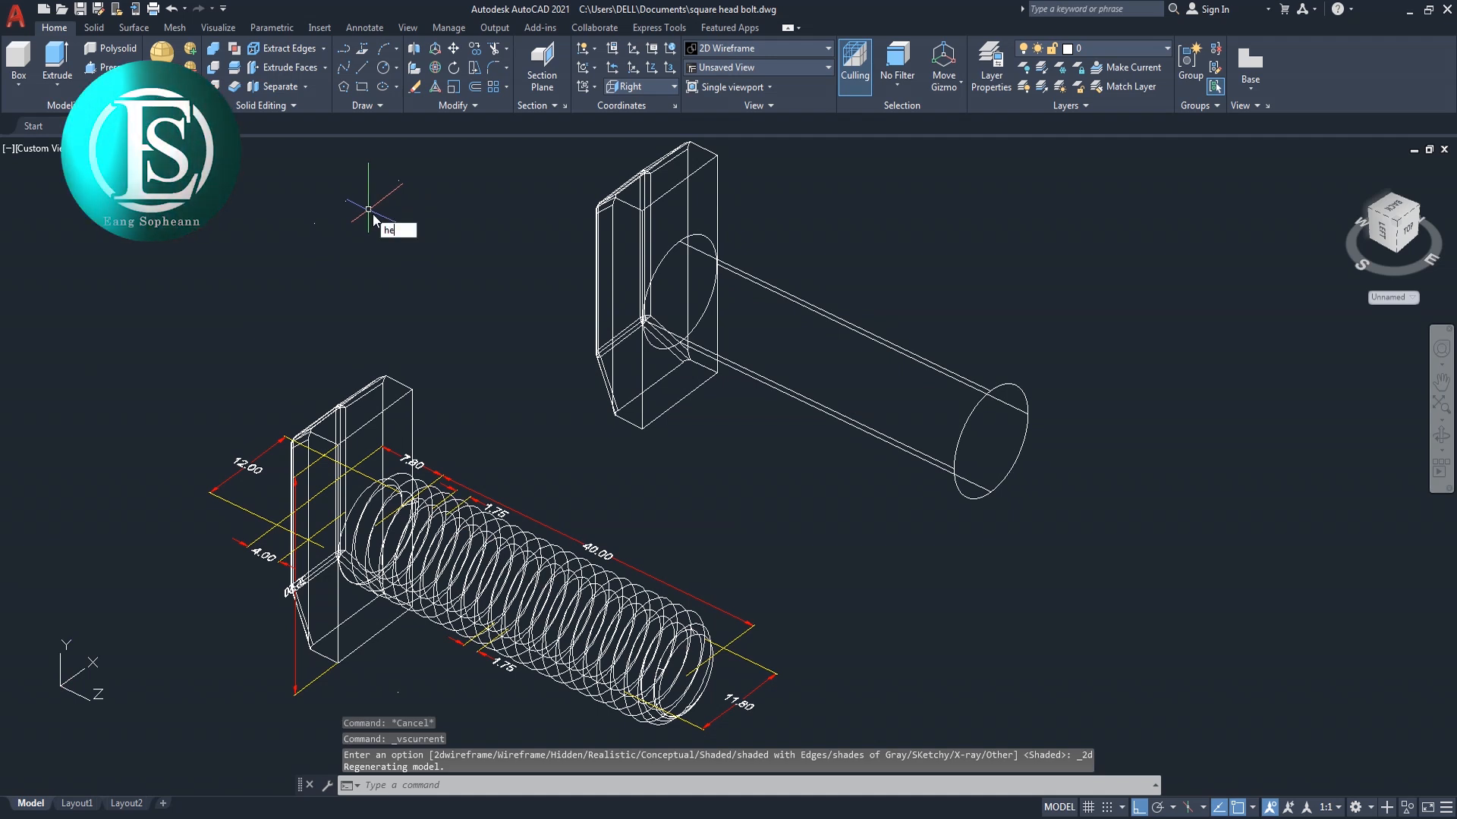
{"action": "left_click", "coordinate": [414, 260]}
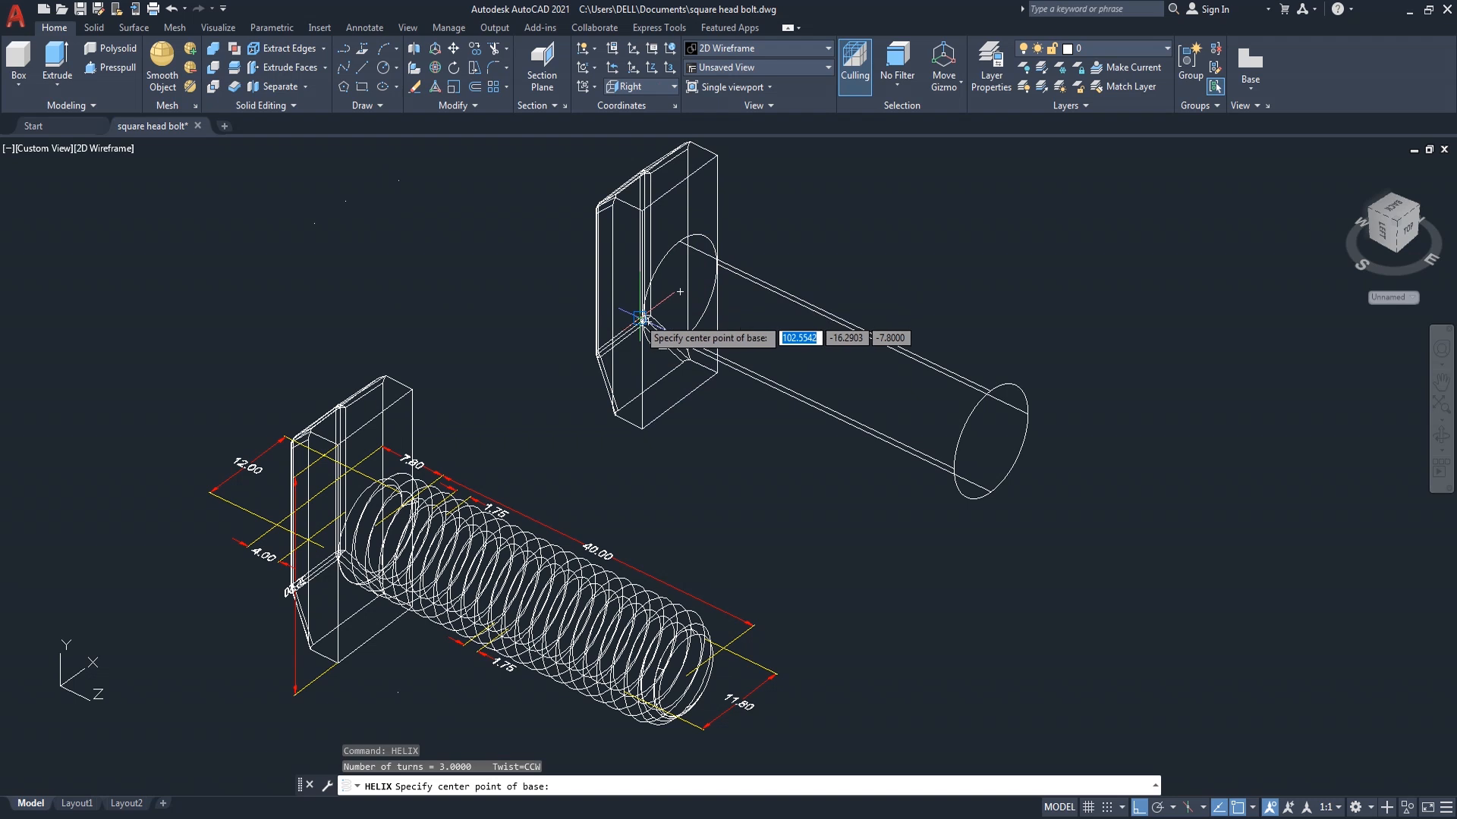
{"action": "scroll", "coordinate": [642, 318], "scroll_direction": "up", "scroll_amount": 4}
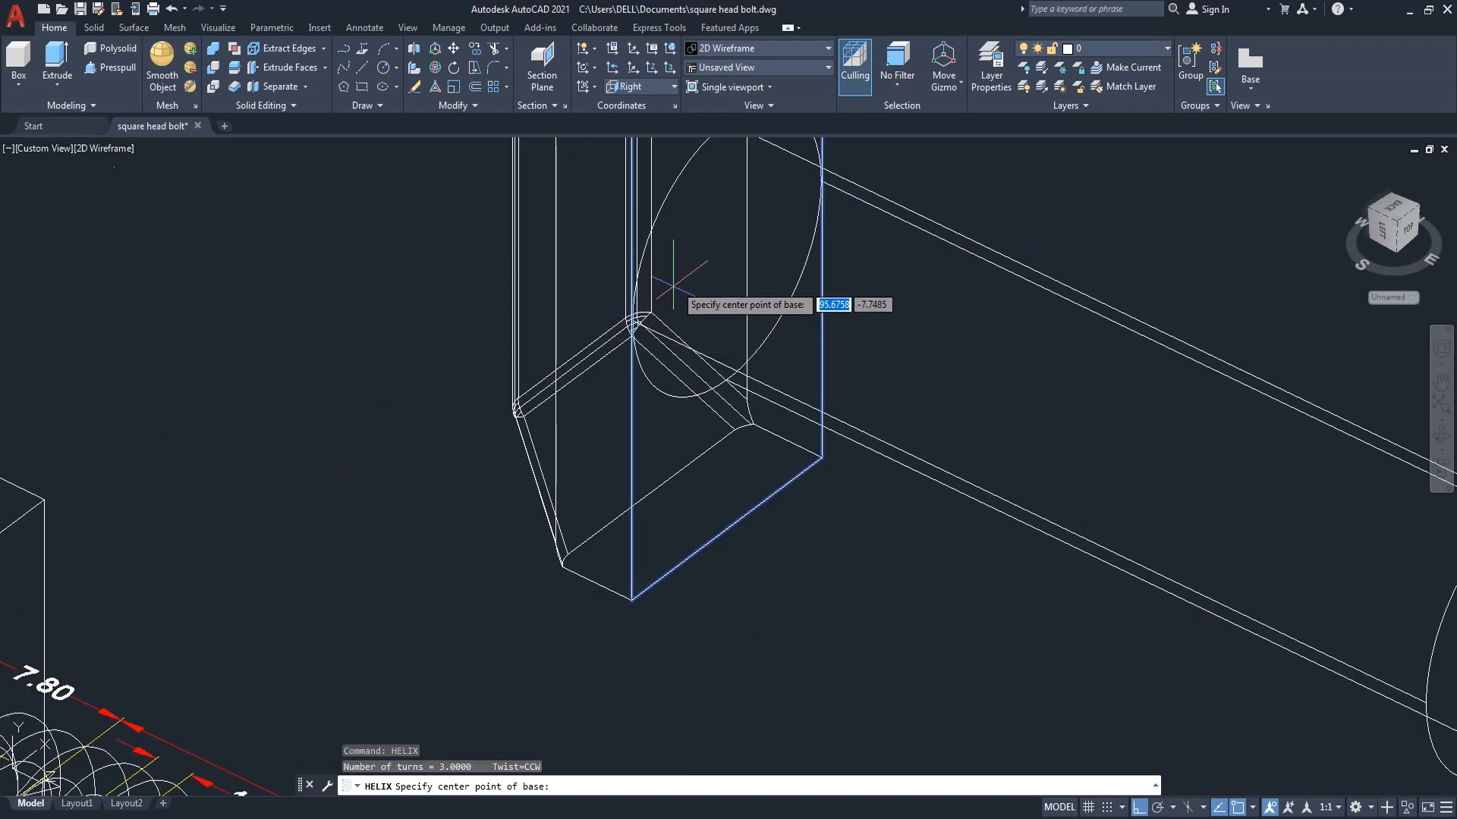
{"action": "left_click", "coordinate": [727, 250]}
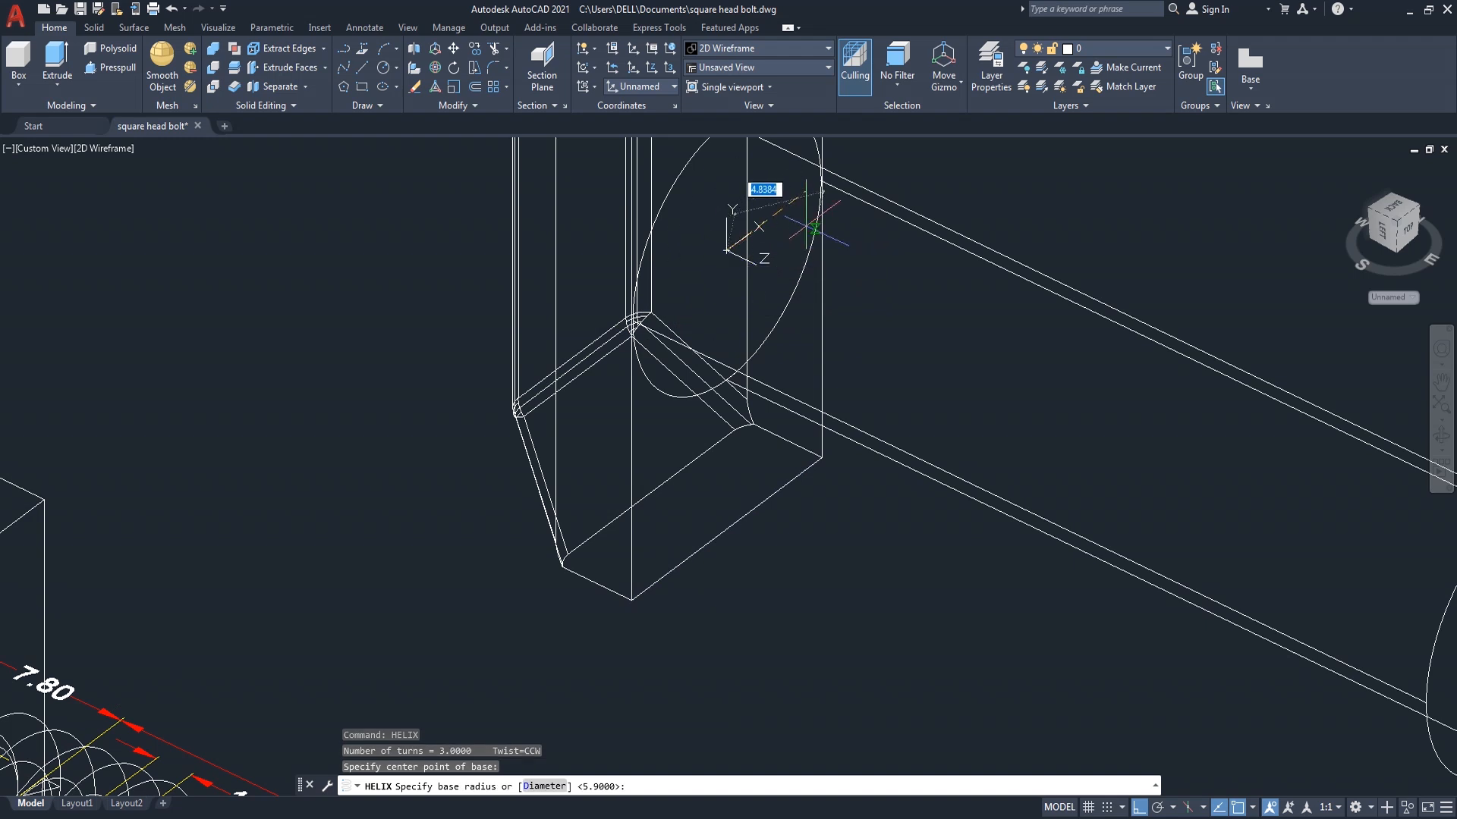
{"action": "left_click", "coordinate": [821, 179]}
{"action": "scroll", "coordinate": [821, 179], "scroll_direction": "up", "scroll_amount": 3}
{"action": "scroll", "coordinate": [821, 179], "scroll_direction": "up", "scroll_amount": 3}
{"action": "left_click", "coordinate": [789, 177]}
{"action": "scroll", "coordinate": [789, 177], "scroll_direction": "down", "scroll_amount": 8}
{"action": "scroll", "coordinate": [971, 334], "scroll_direction": "up", "scroll_amount": 2}
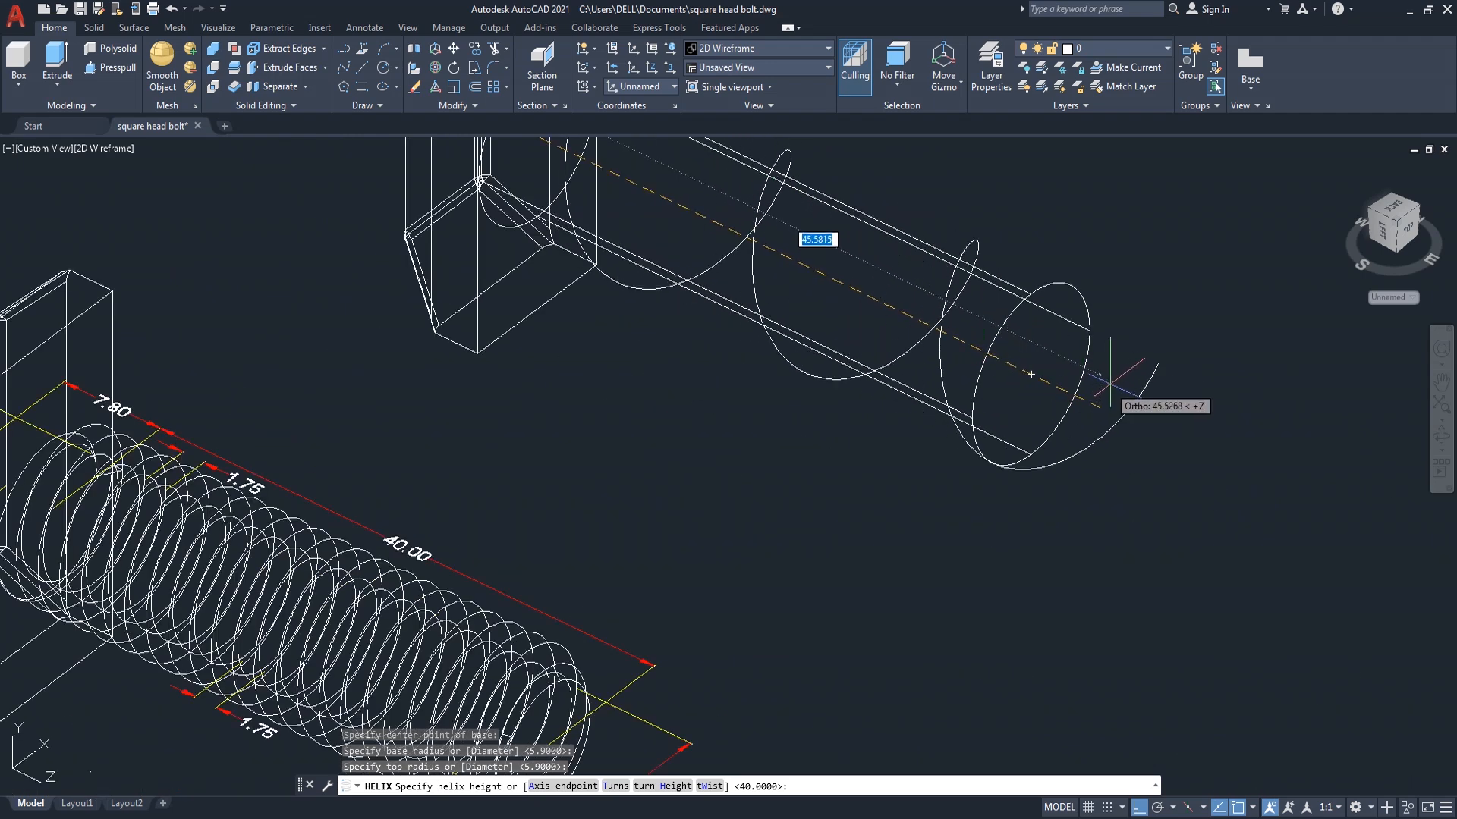
{"action": "left_click", "coordinate": [1032, 373]}
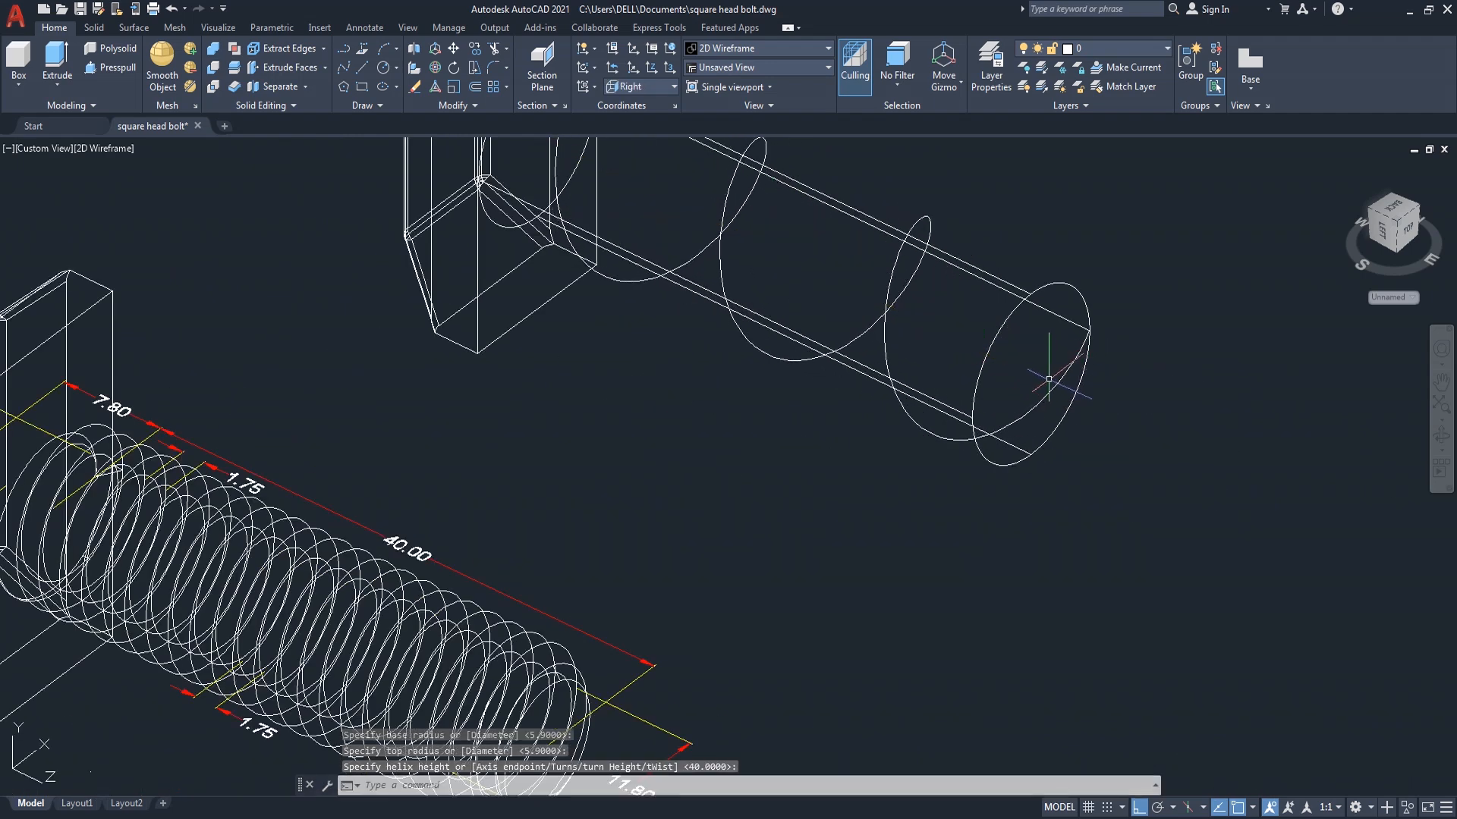
Set the new helix's number of turns to 23 and its turn height to 1.75
{"action": "left_click", "coordinate": [1048, 378]}
{"action": "left_click", "coordinate": [1000, 395]}
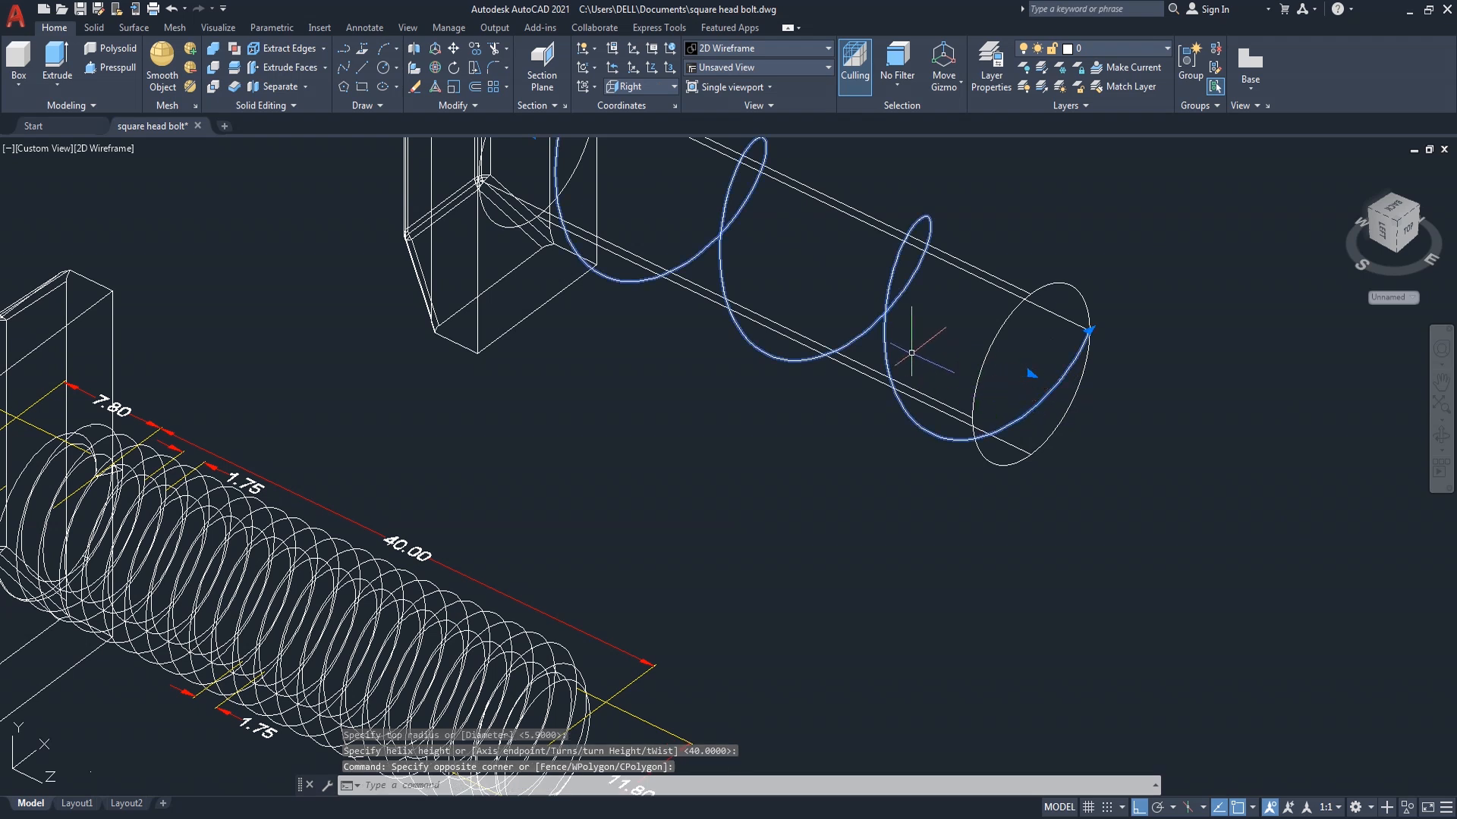
{"action": "right_click", "coordinate": [911, 353]}
{"action": "left_click", "coordinate": [976, 719]}
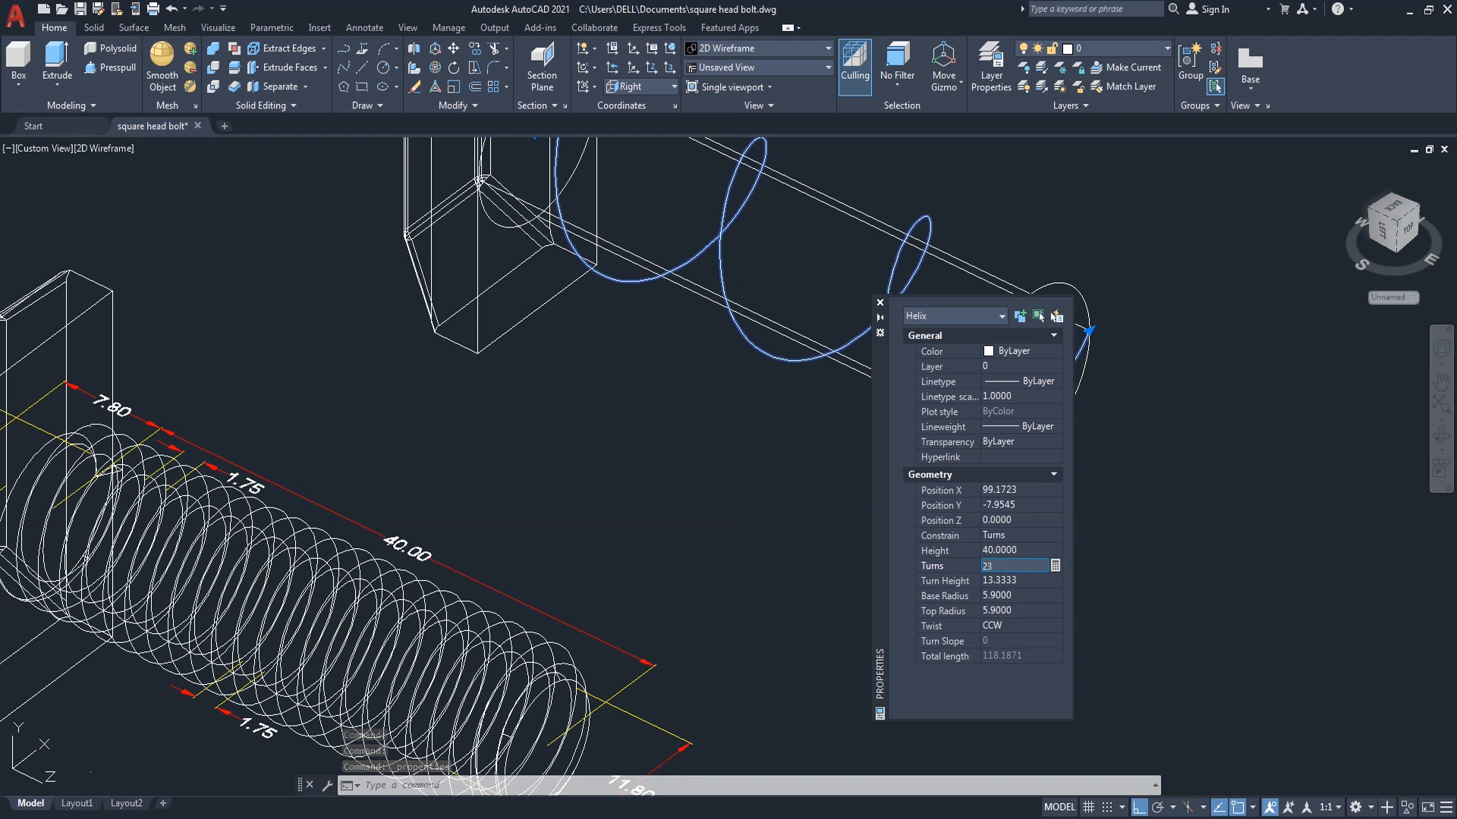
{"action": "left_click", "coordinate": [1031, 581]}
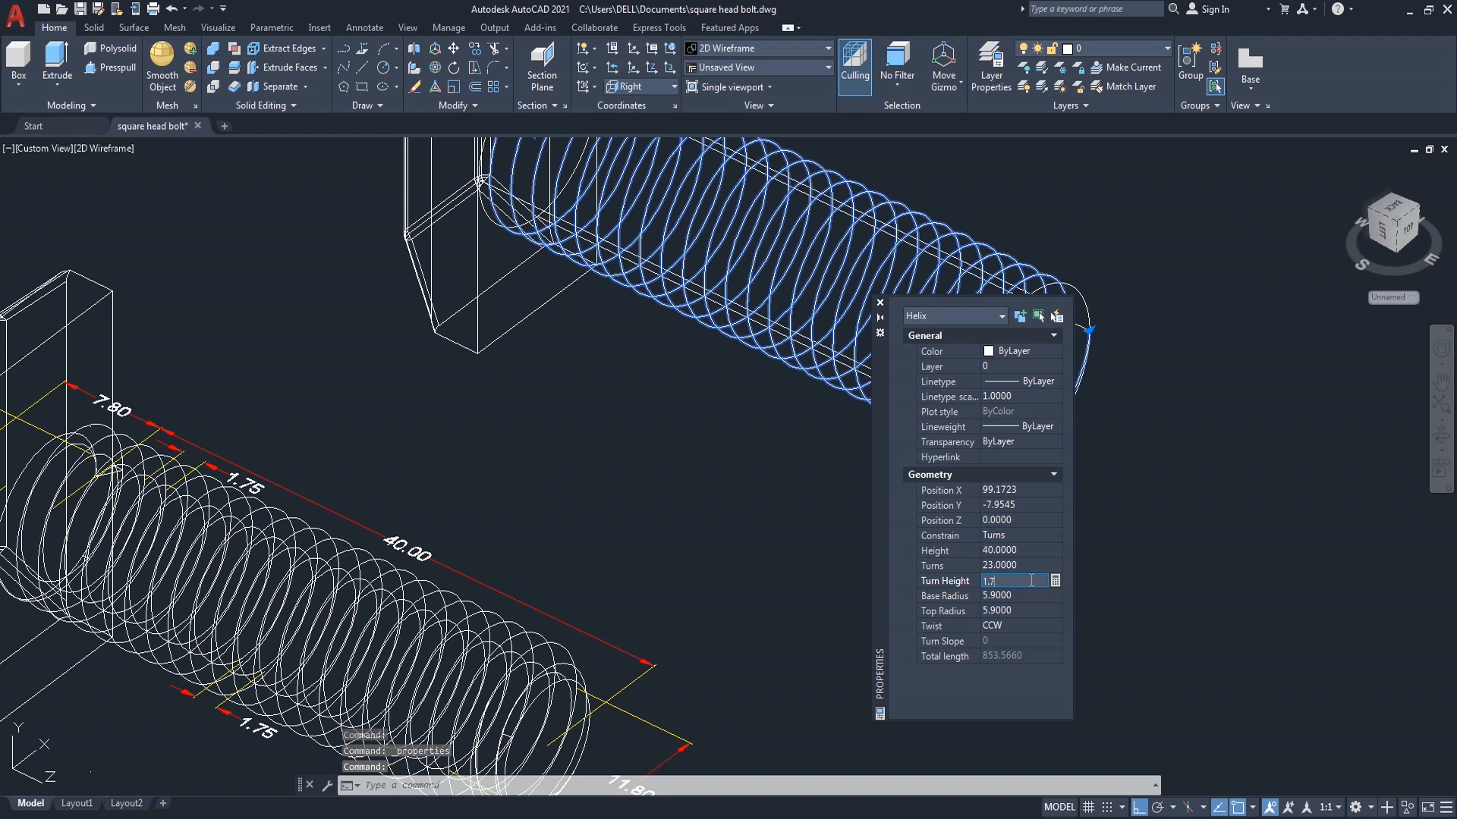
{"action": "left_click", "coordinate": [1020, 597]}
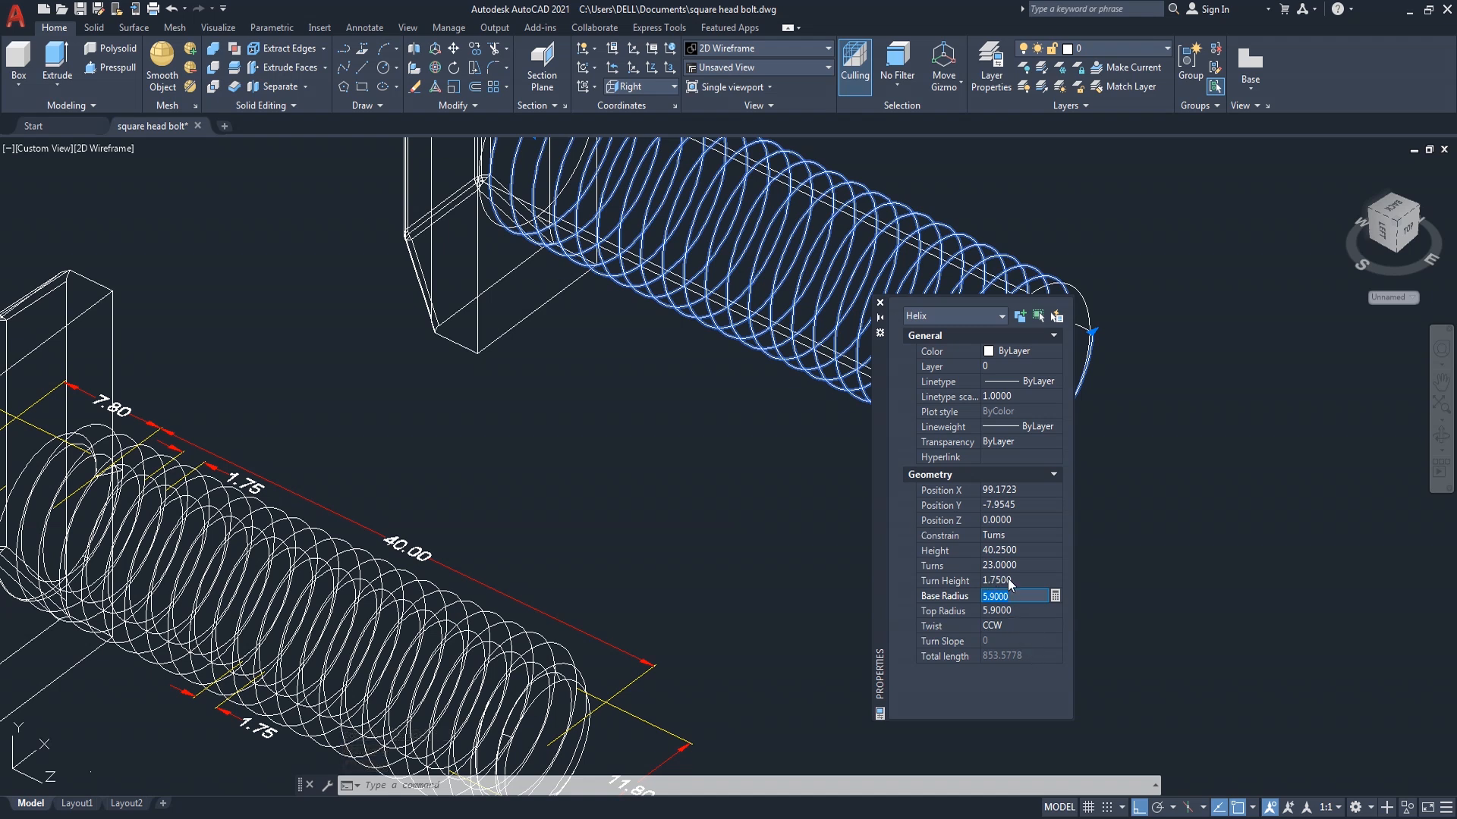
{"action": "left_click", "coordinate": [880, 303]}
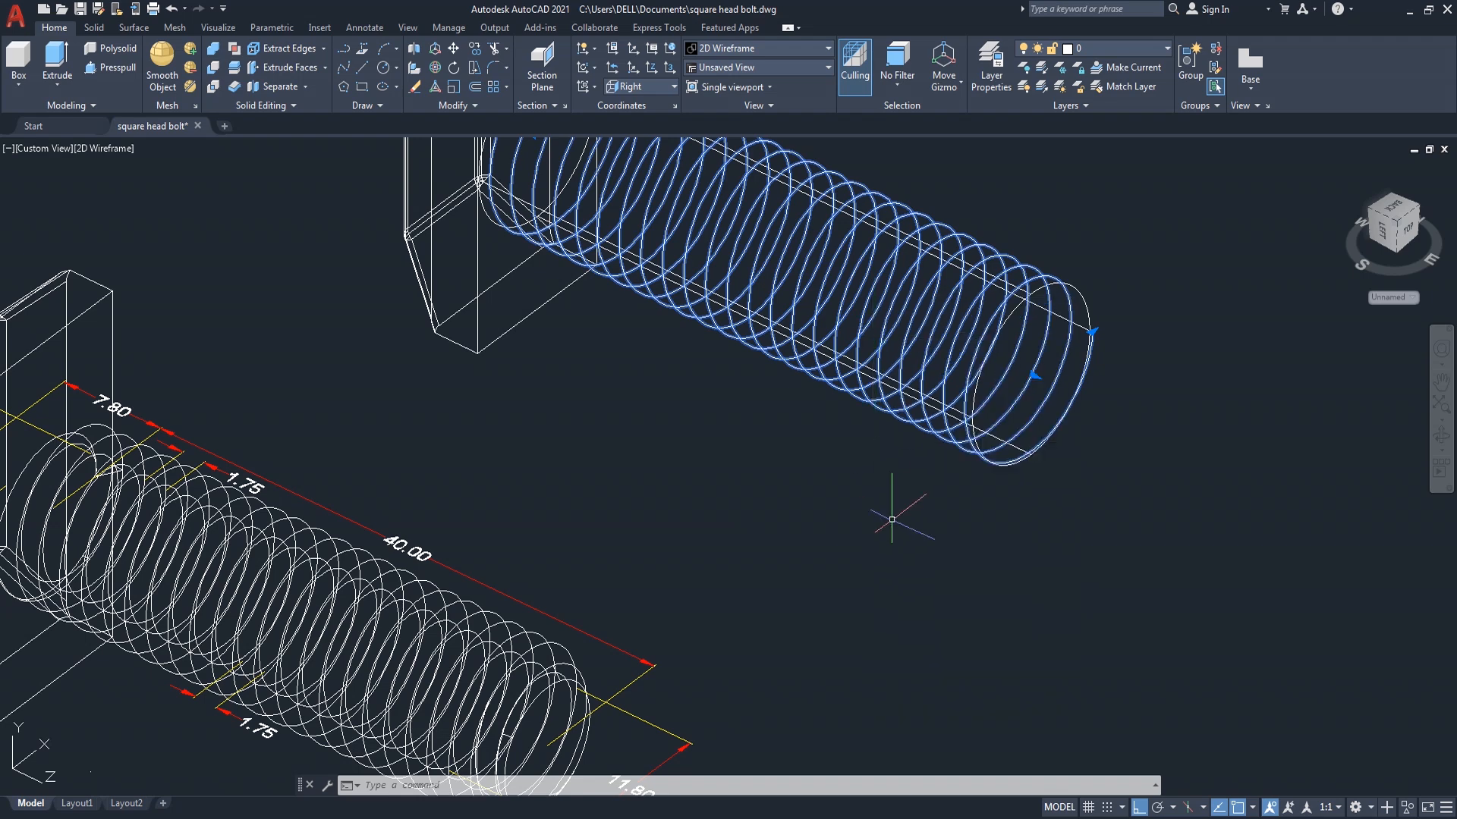
{"action": "key", "text": "Escape"}
{"action": "scroll", "coordinate": [918, 568], "scroll_direction": "down", "scroll_amount": 2}
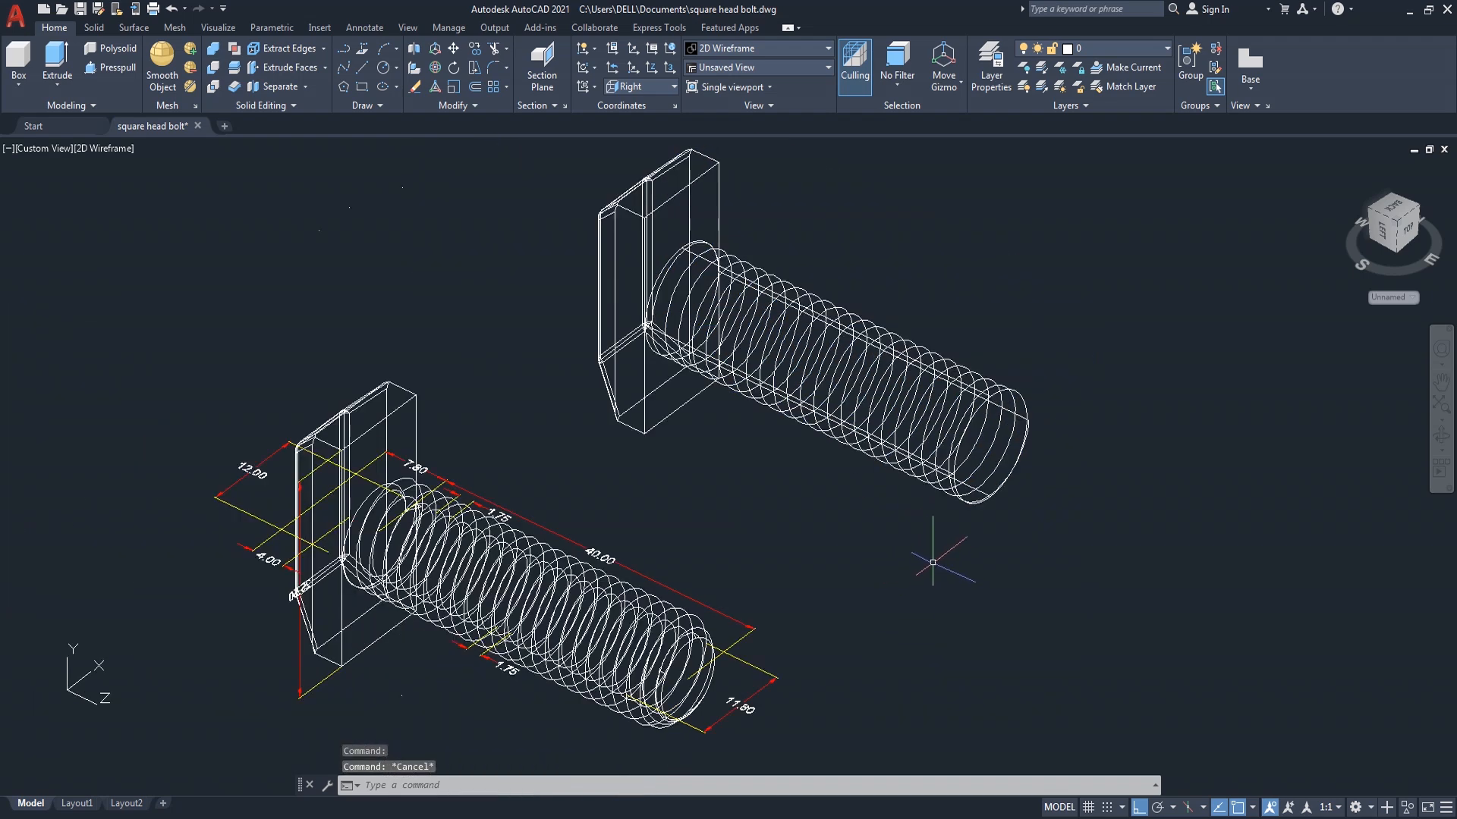
Return the model to the Shaded visual style and set the coordinate system to World
{"action": "left_click", "coordinate": [129, 149]}
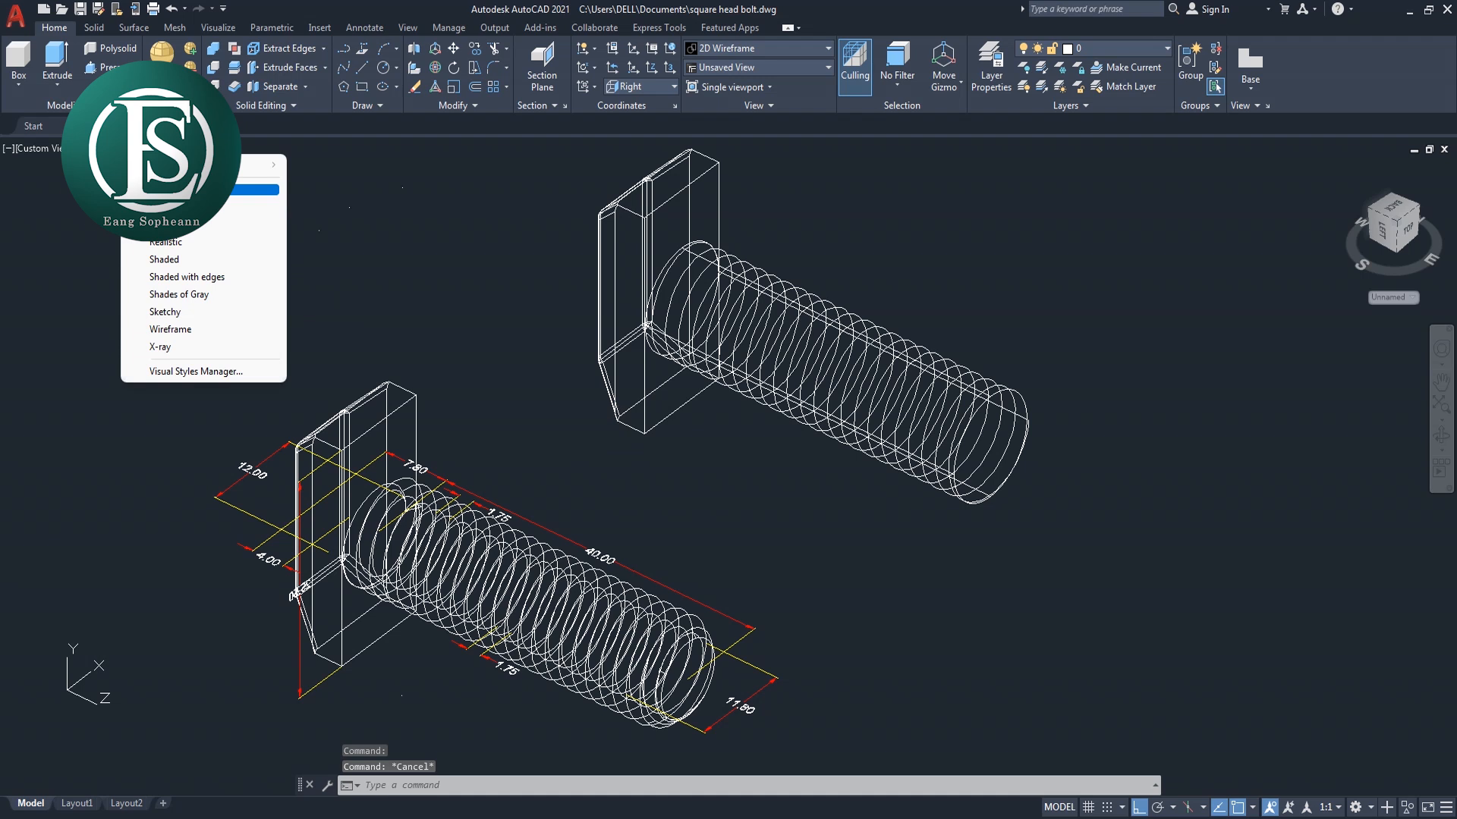
{"action": "left_click", "coordinate": [177, 259]}
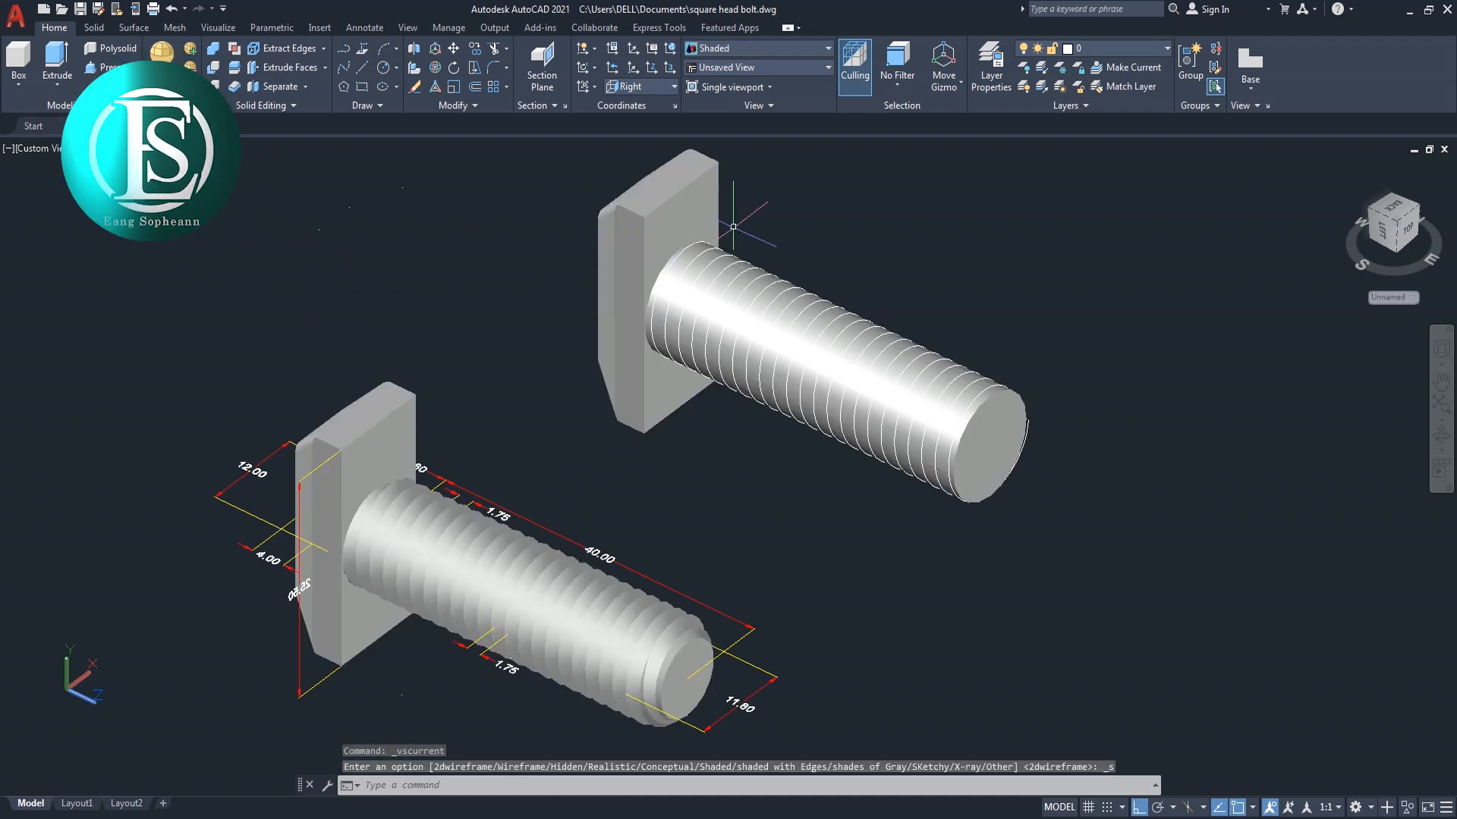
{"action": "left_click", "coordinate": [665, 90]}
{"action": "left_click", "coordinate": [635, 107]}
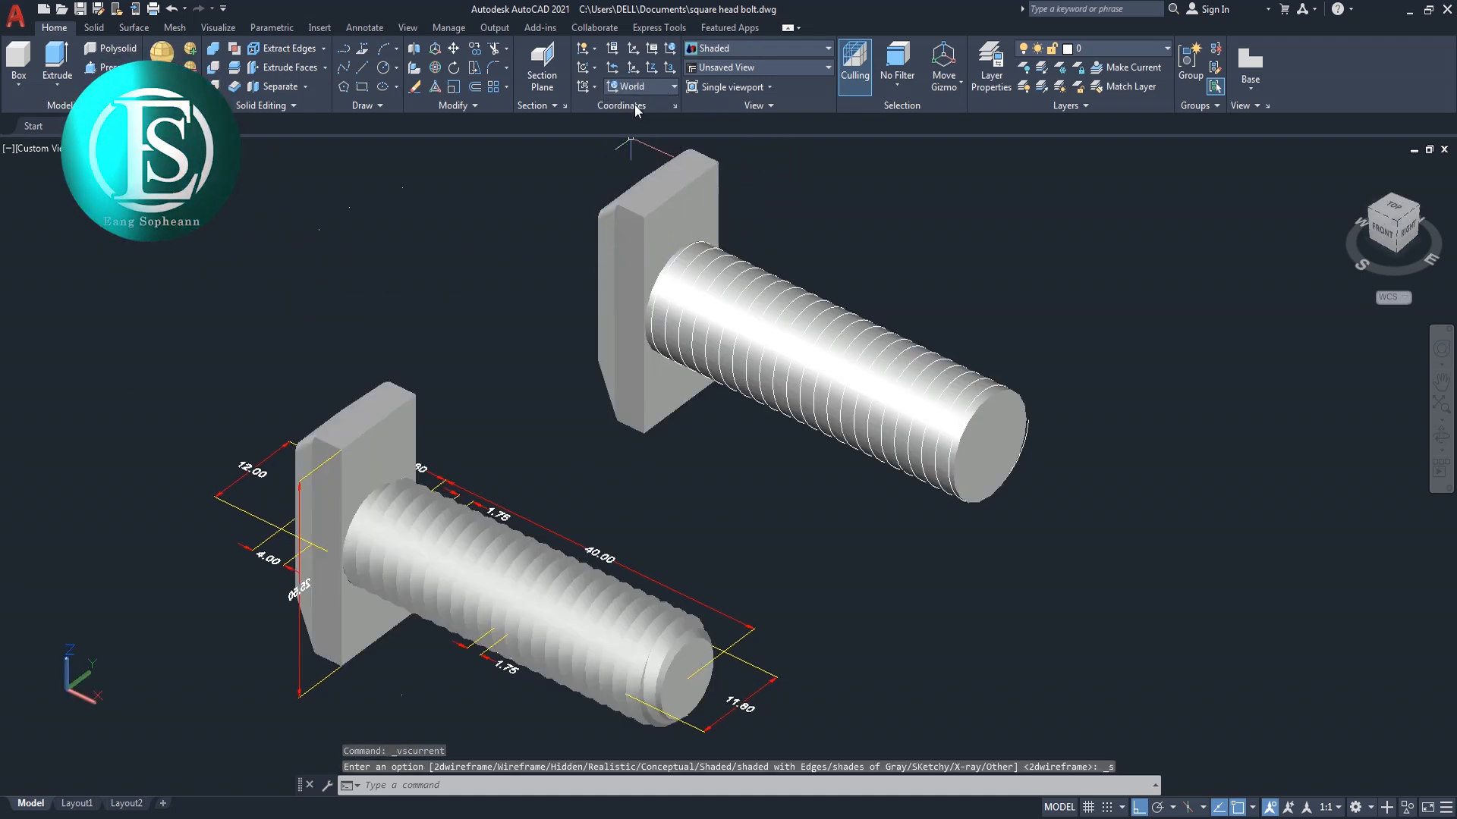
Chamfer the circular edge at the new shank's free end with a base surface distance of 1.75 and an other surface distance of 1.5
{"action": "type", "text": "cha"}
{"action": "key", "text": "Return"}
{"action": "left_click", "coordinate": [968, 434]}
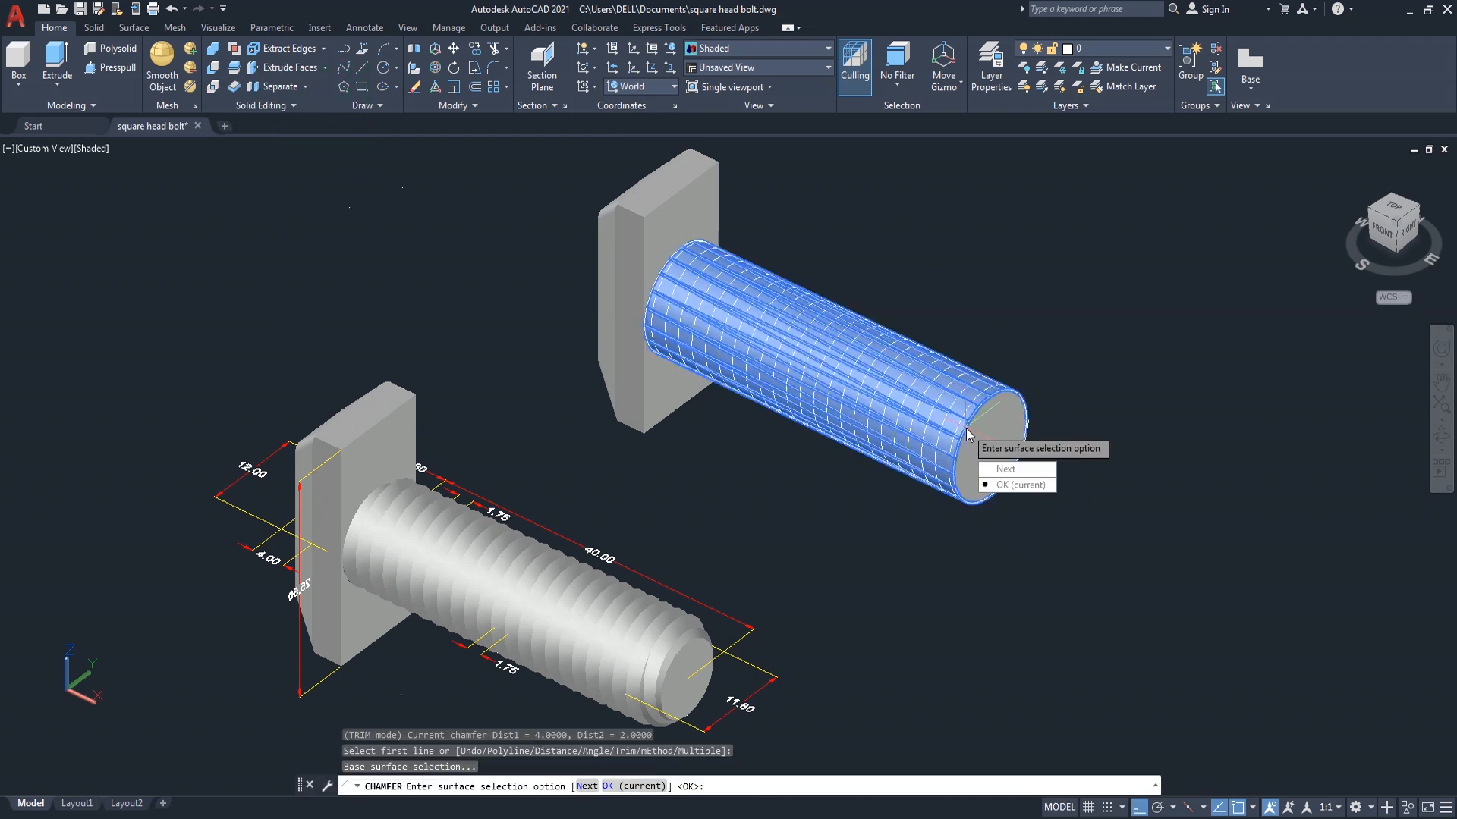
{"action": "left_click", "coordinate": [1007, 486]}
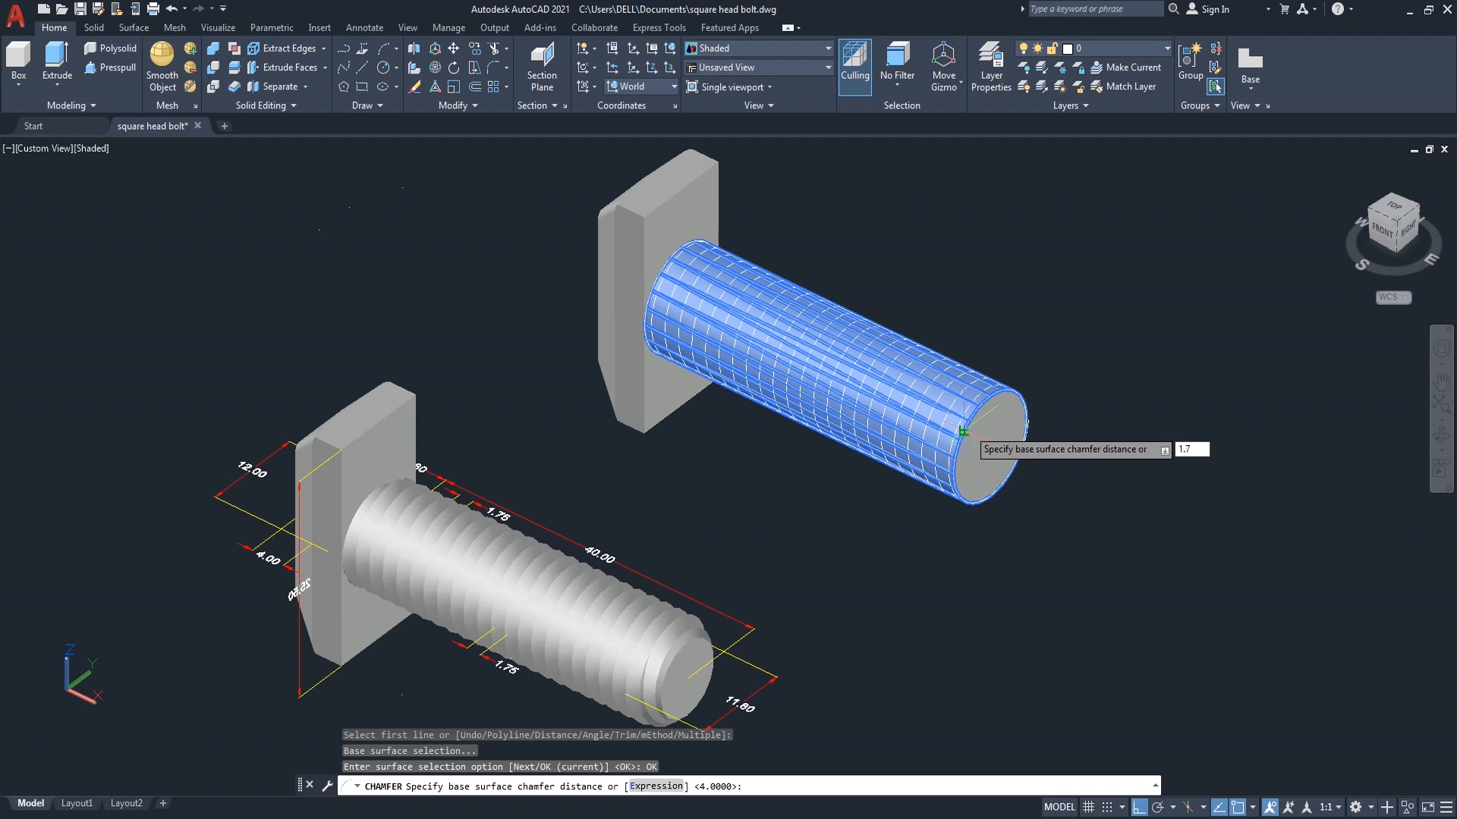
{"action": "key", "text": "Return"}
{"action": "type", "text": "1"}
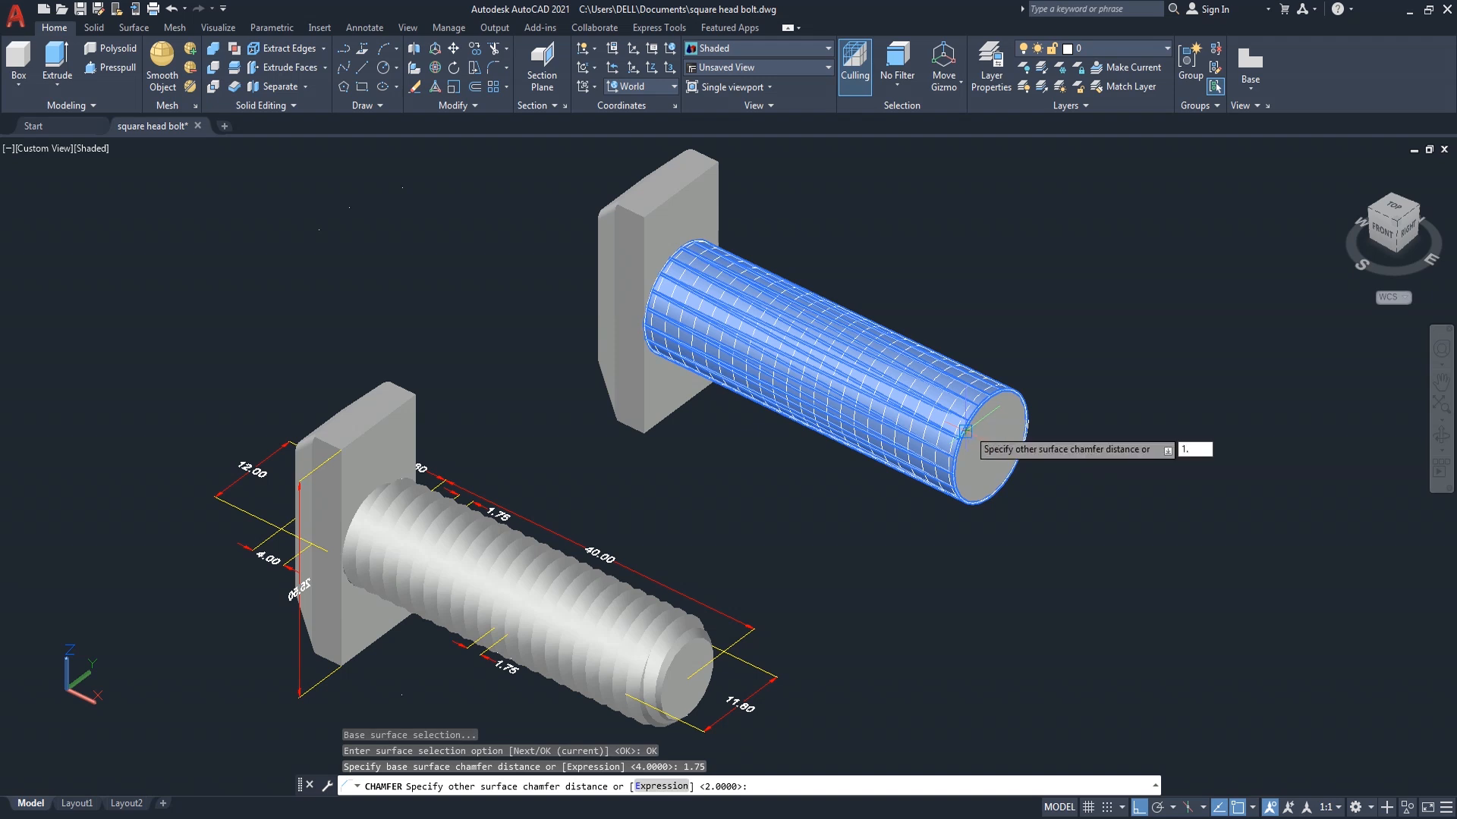
{"action": "type", "text": ".5"}
{"action": "key", "text": "Return"}
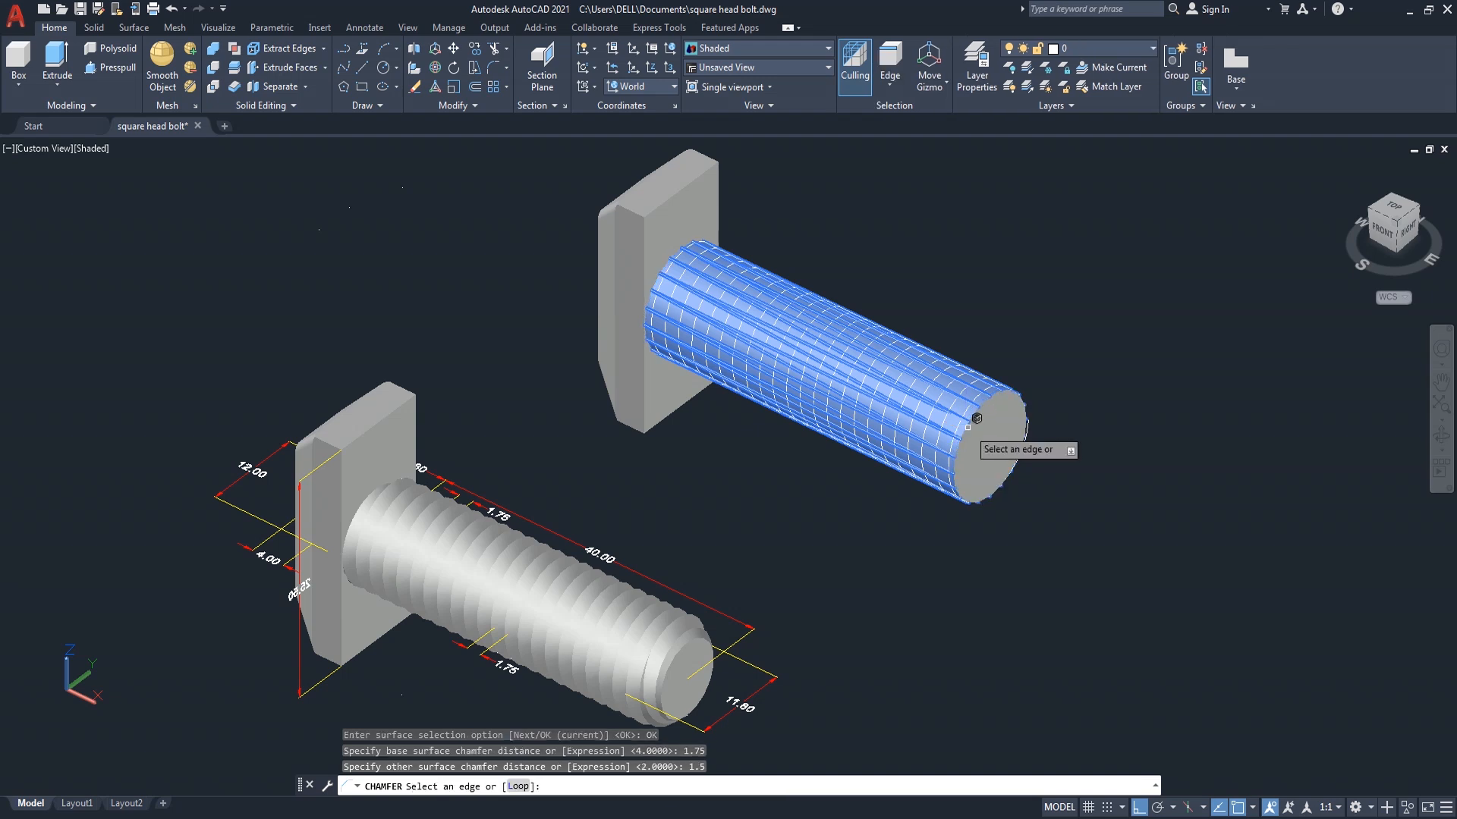
{"action": "left_click", "coordinate": [978, 416]}
{"action": "key", "text": "Return"}
Draw a closed rectangular polyline measuring 1.75 by 1.5 in the empty space beyond the shank's free end
{"action": "middle_click_drag", "start_coordinate": [1111, 465], "coordinate": [988, 427]}
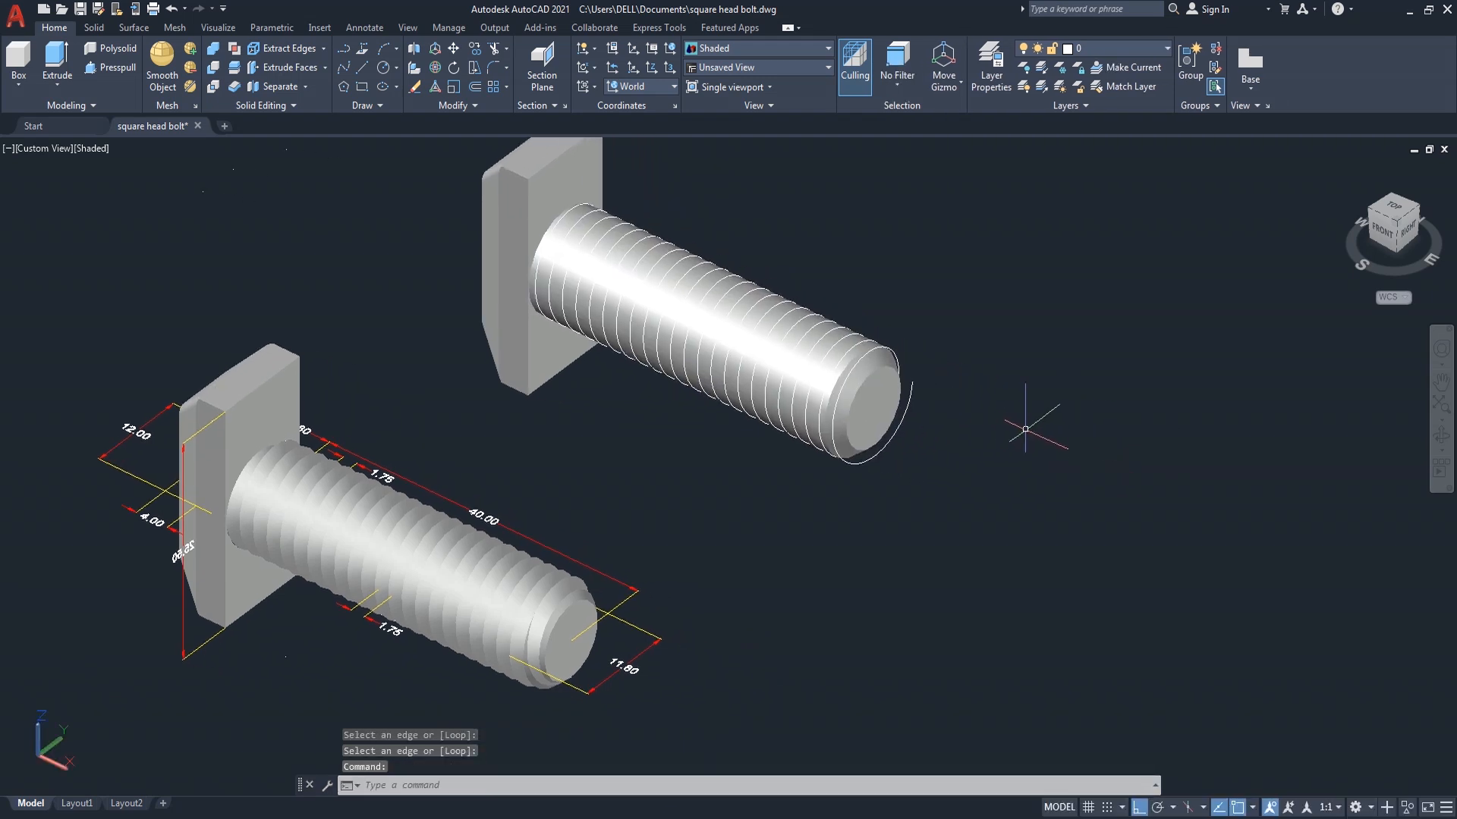
{"action": "type", "text": "pl"}
{"action": "key", "text": "Return"}
{"action": "left_click", "coordinate": [1017, 411]}
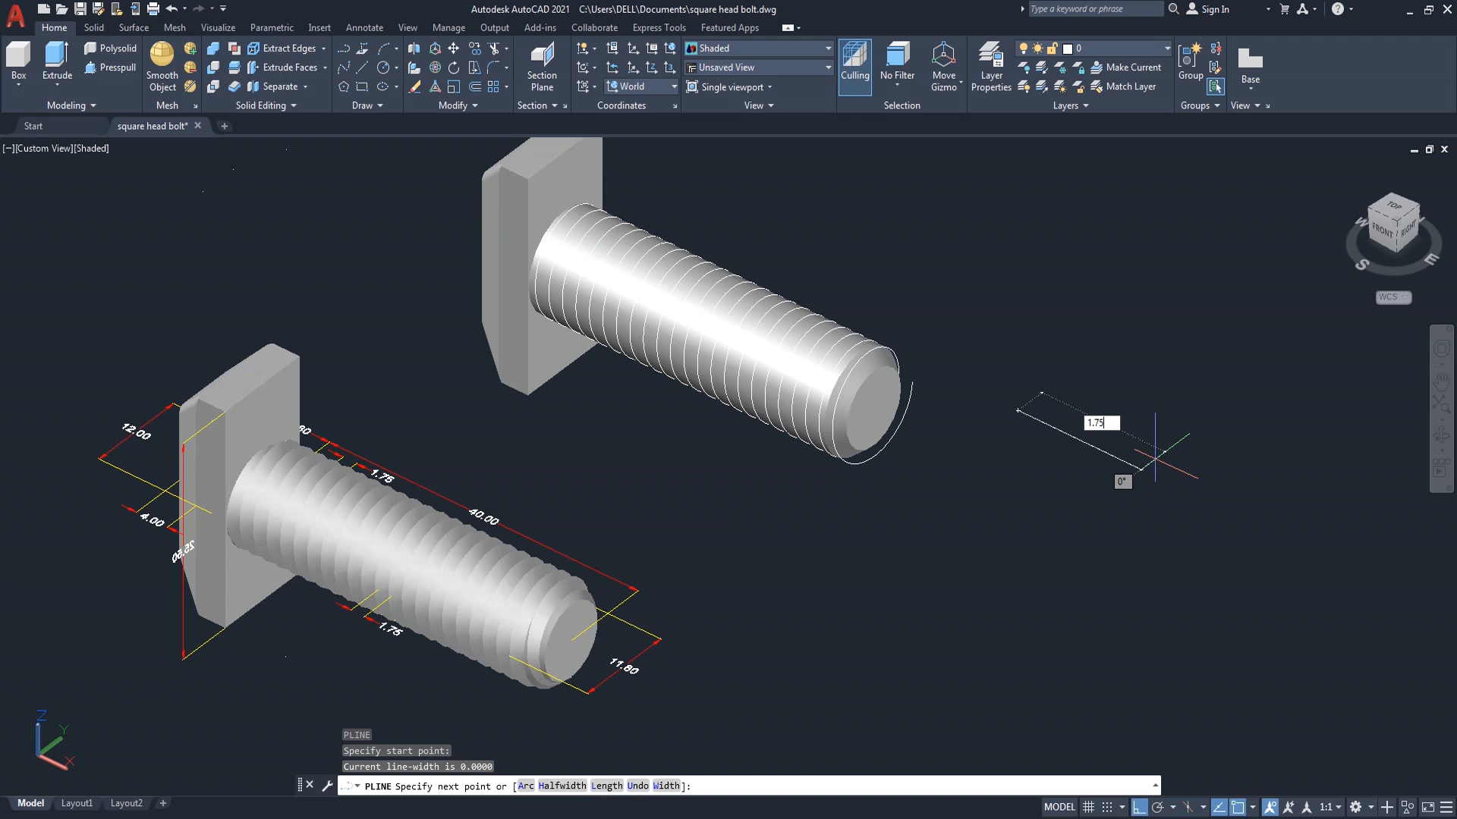
{"action": "type", "text": "1.75"}
{"action": "key", "text": "Return"}
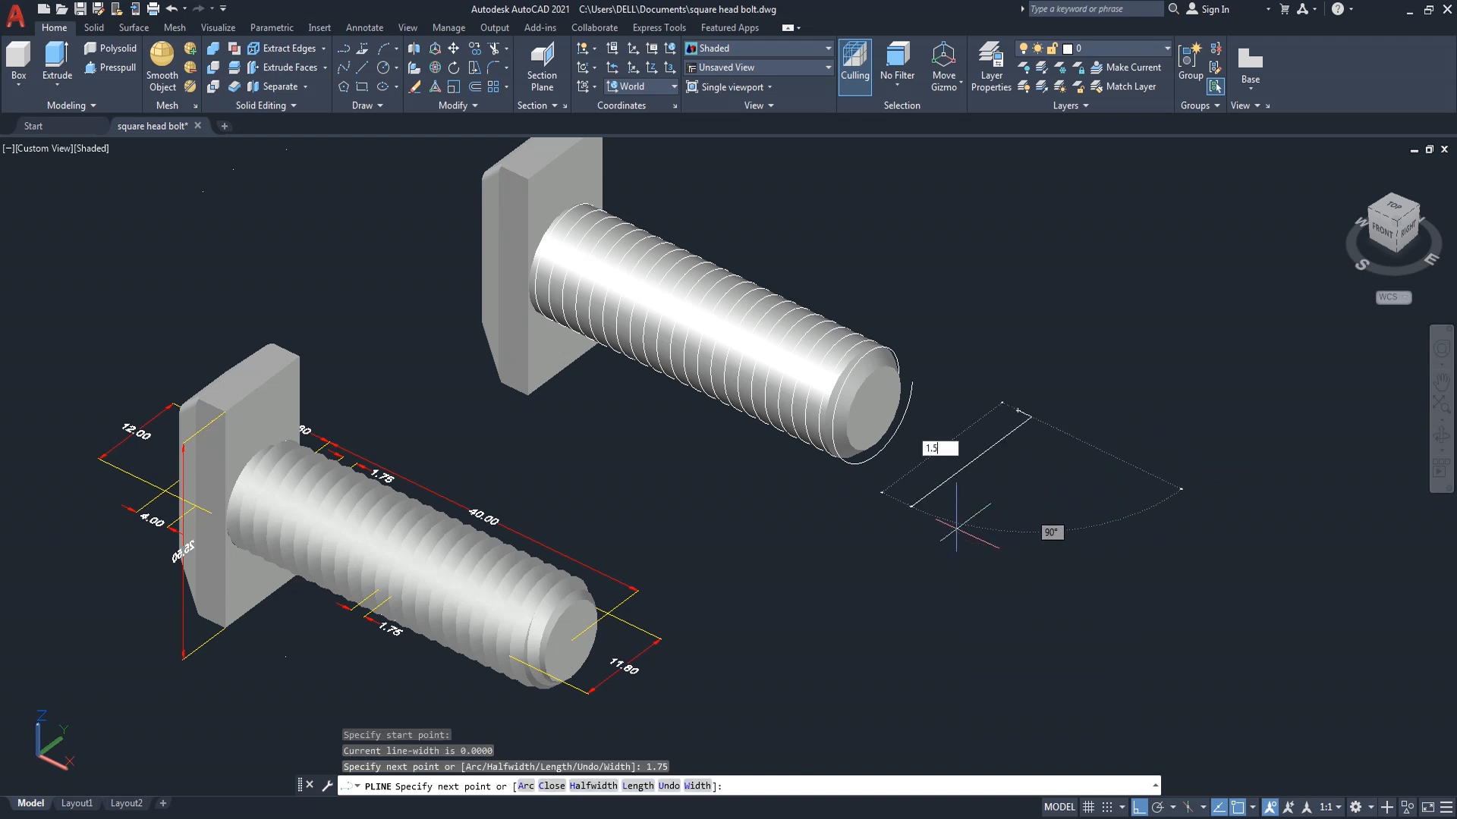
{"action": "key", "text": "Return"}
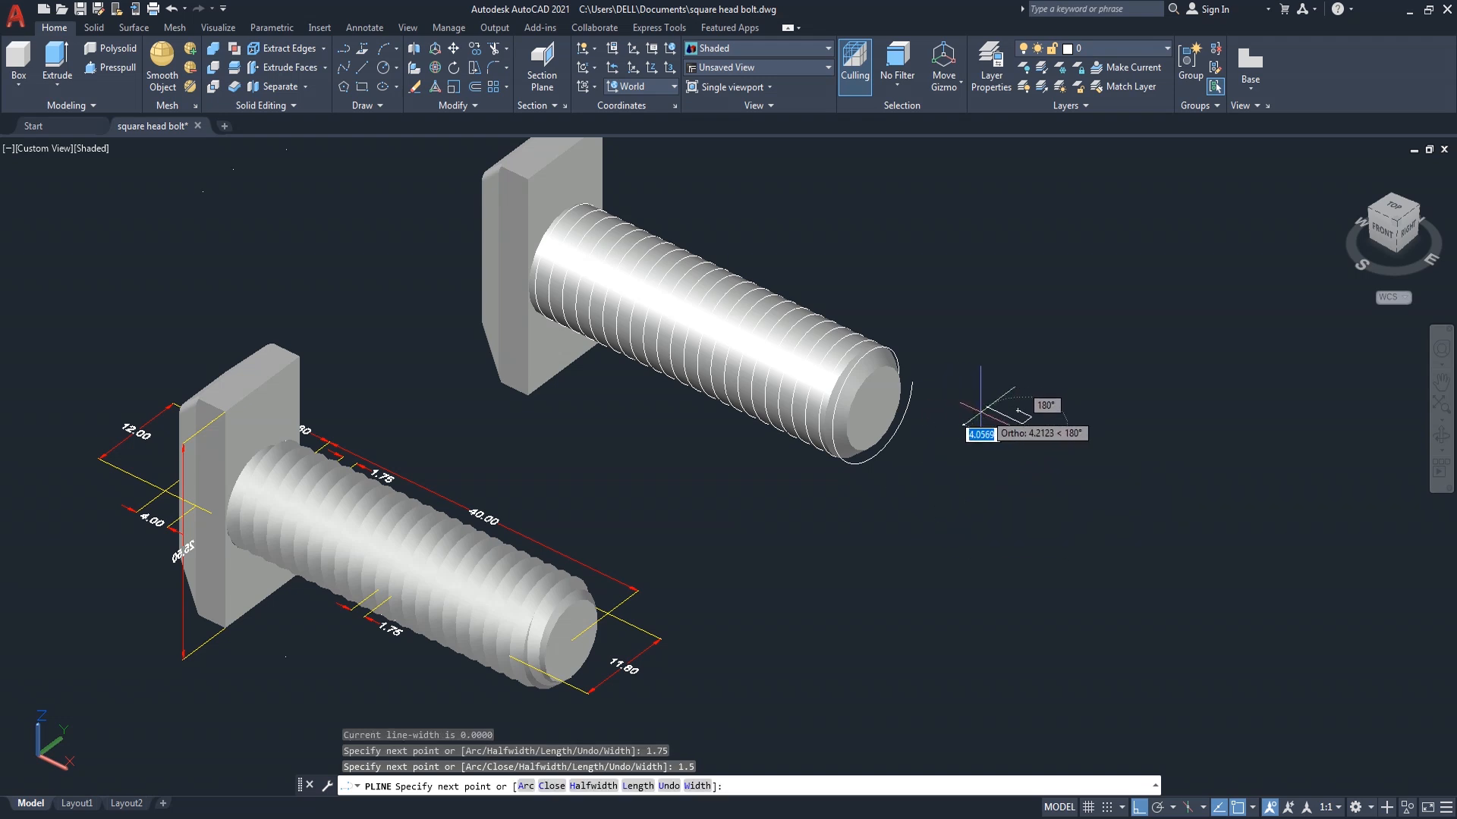
{"action": "scroll", "coordinate": [954, 434], "scroll_direction": "up", "scroll_amount": 2}
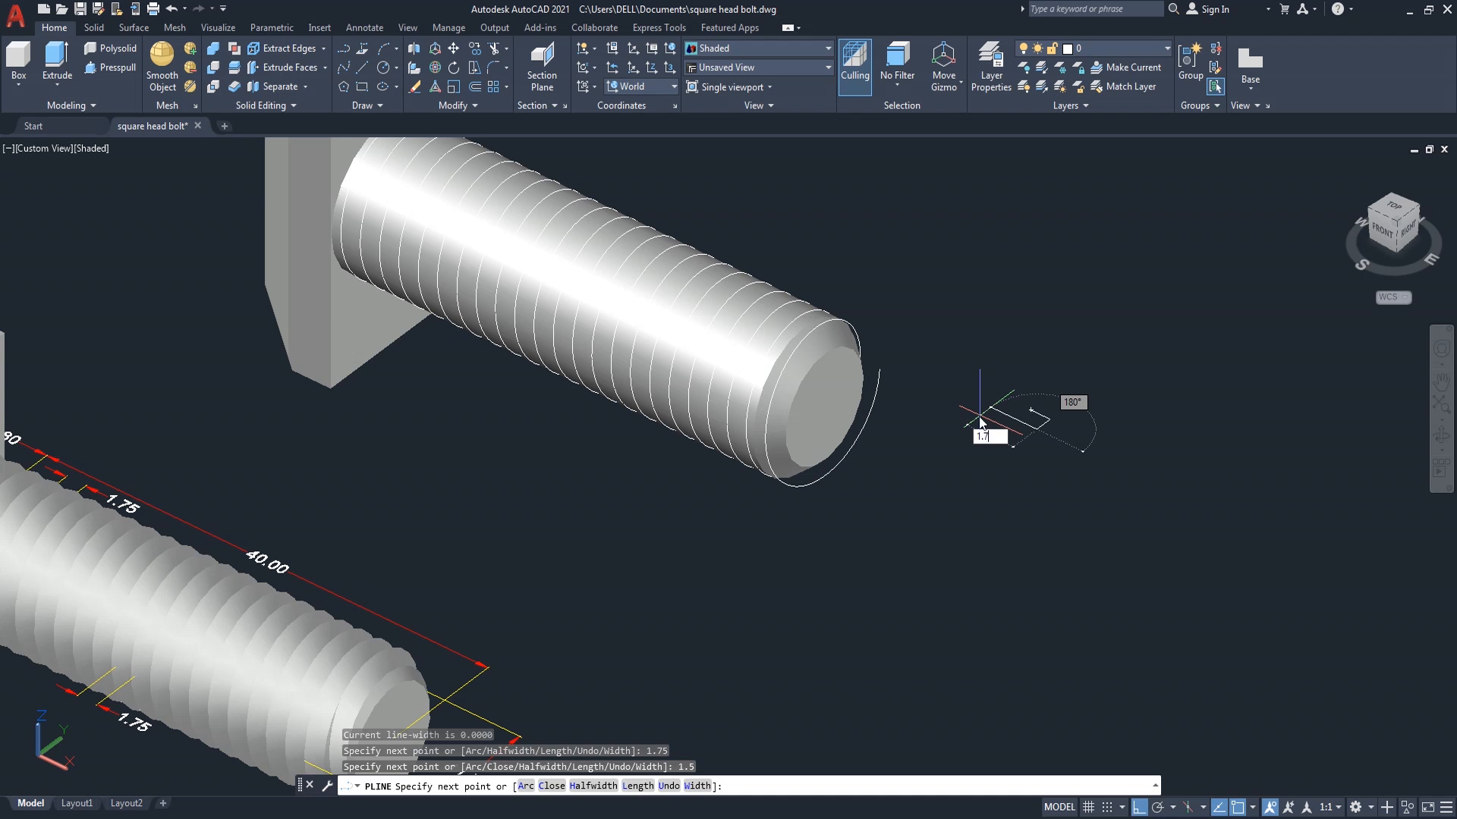
{"action": "key", "text": "Return"}
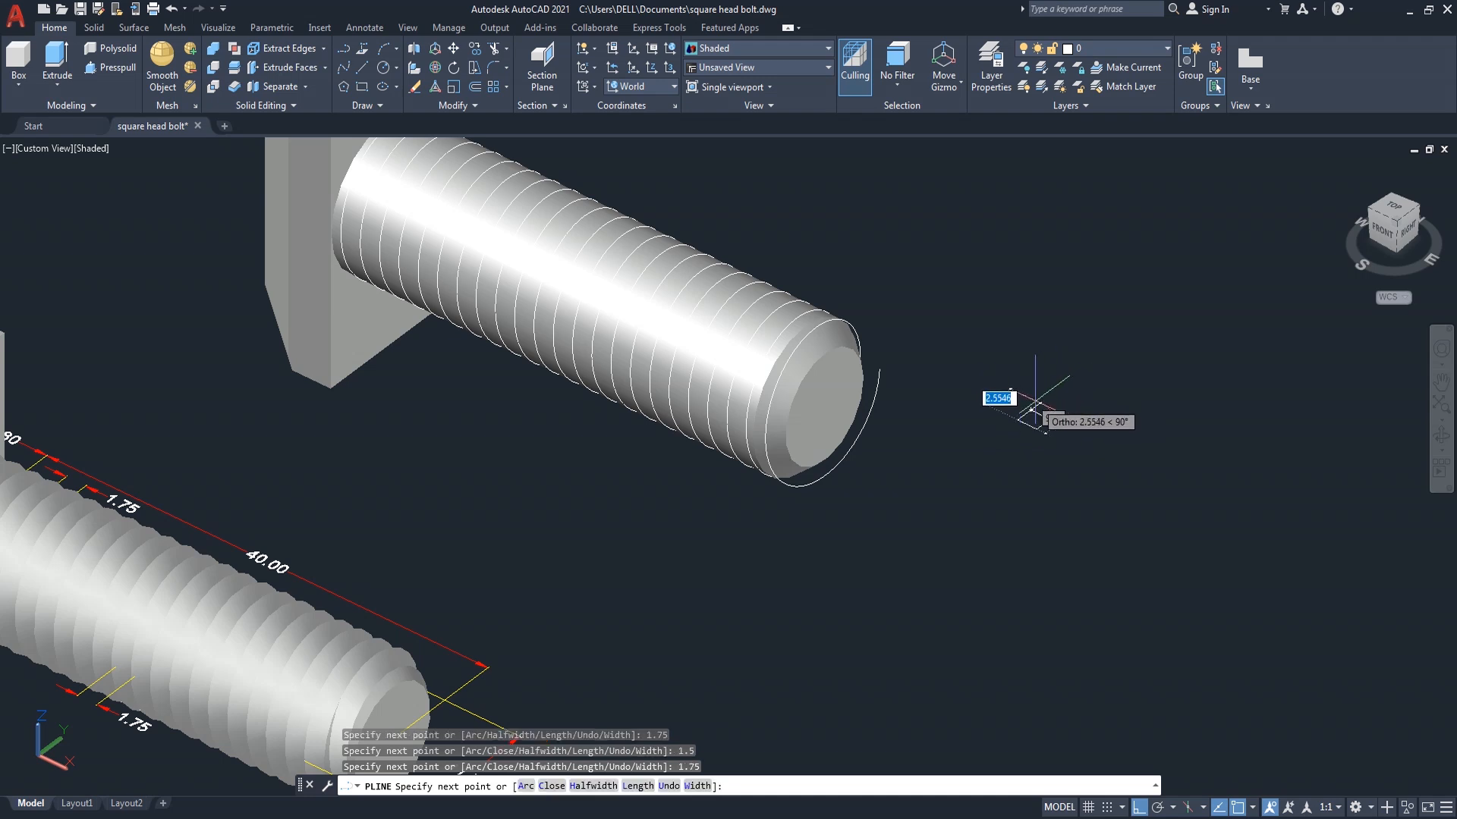
{"action": "type", "text": "c"}
{"action": "key", "text": "Return"}
Draw a closed triangular polyline inside the small rectangle, joining two corners of one 1.75 side to the opposite side's midpoint
{"action": "scroll", "coordinate": [1039, 408], "scroll_direction": "up", "scroll_amount": 5}
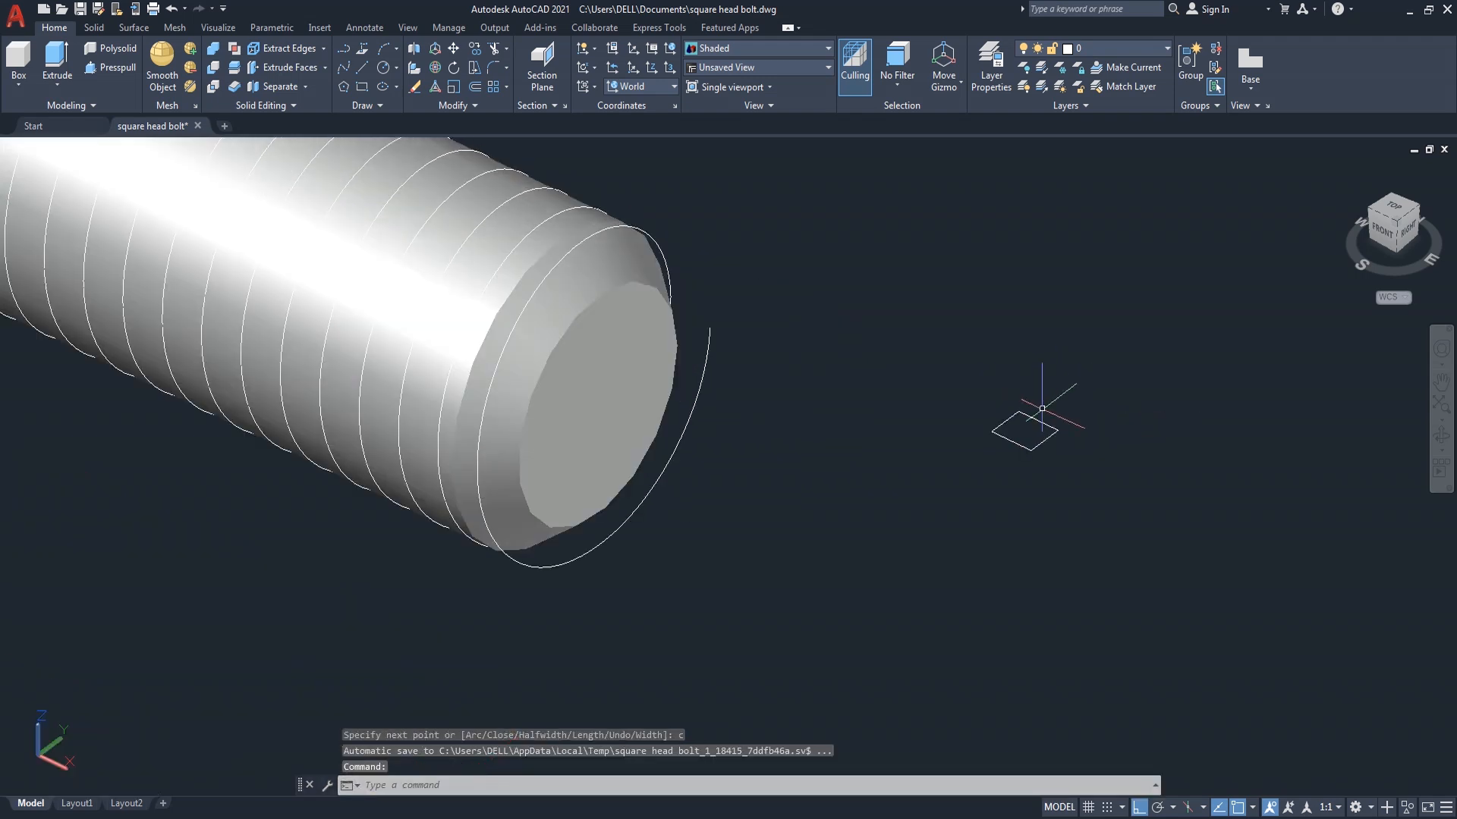
{"action": "right_click", "coordinate": [1033, 293]}
{"action": "left_click", "coordinate": [1060, 300]}
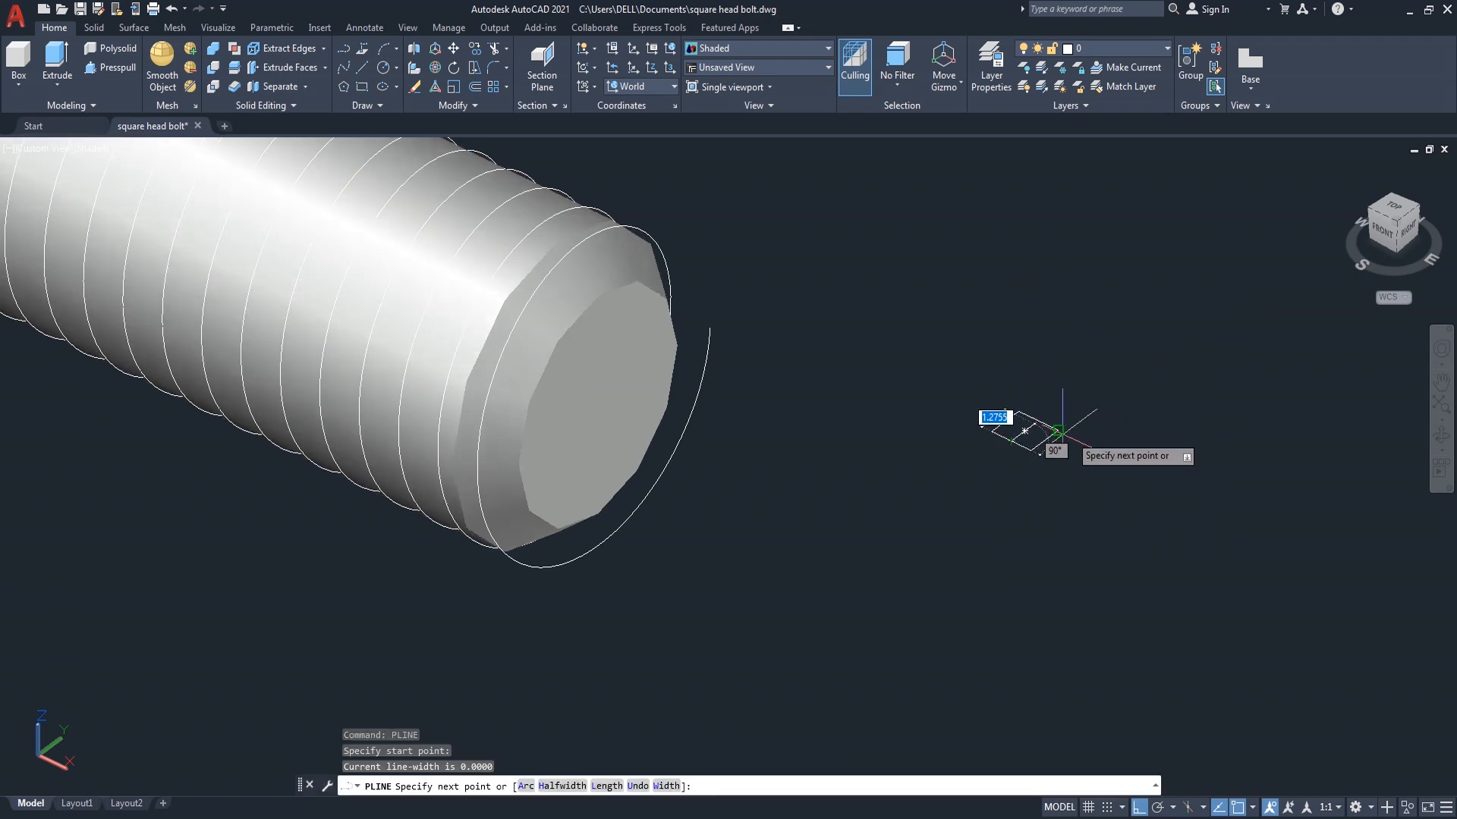
{"action": "left_click", "coordinate": [1011, 440]}
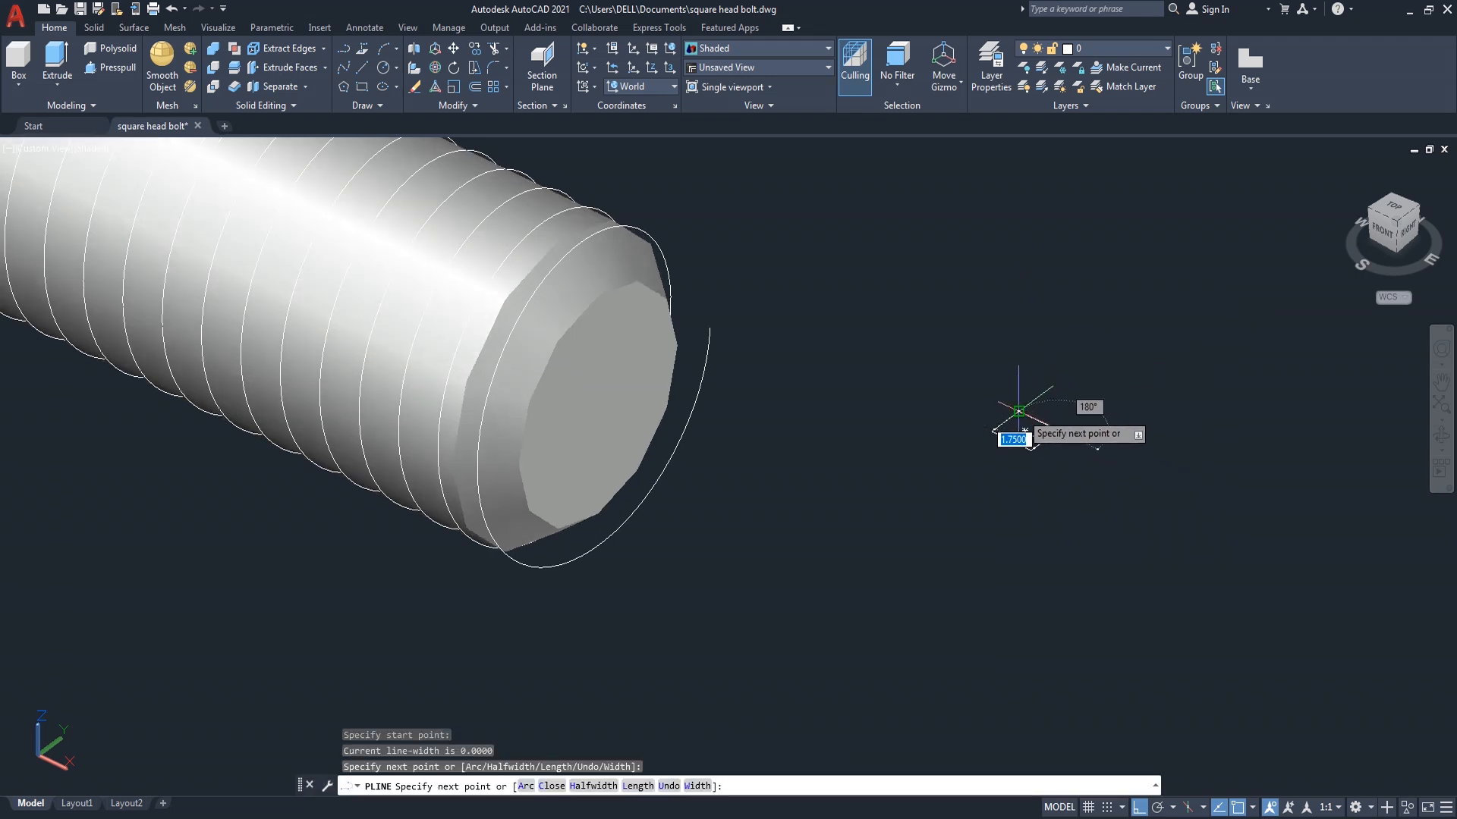
{"action": "left_click", "coordinate": [1019, 410]}
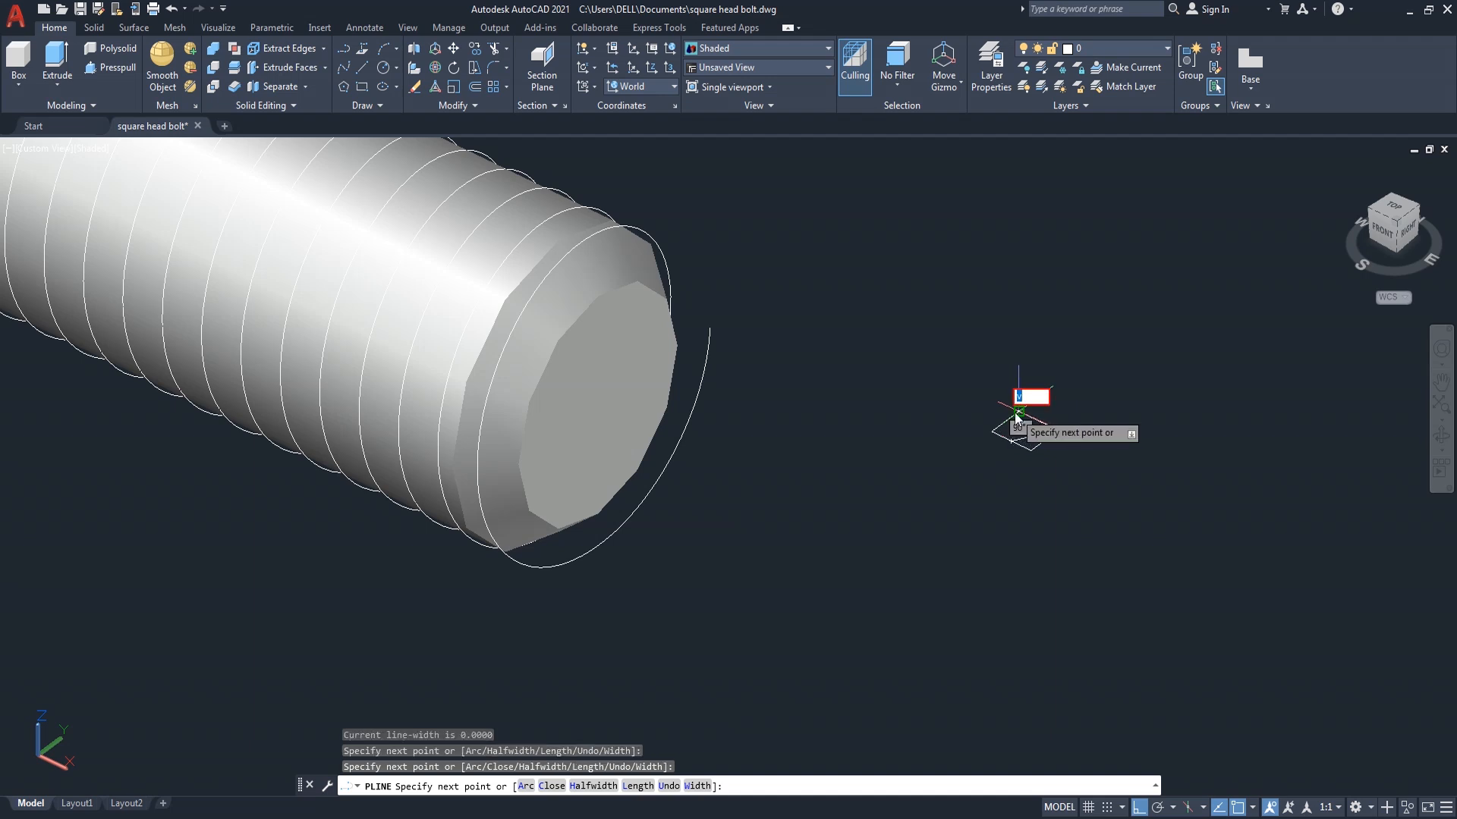
{"action": "key", "text": "Return"}
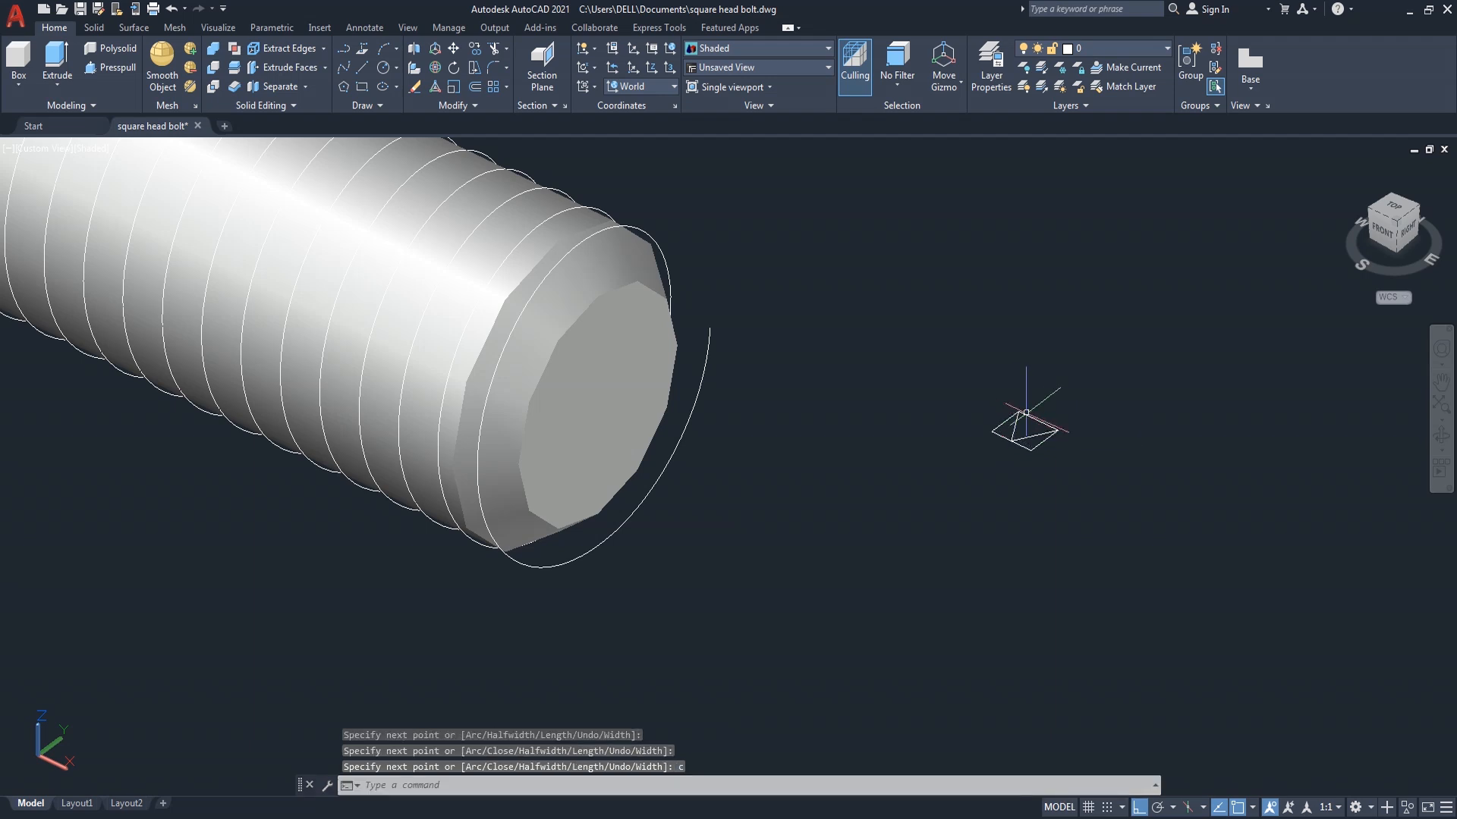
Erase the construction rectangle around the triangular thread profile
{"action": "type", "text": "E"}
{"action": "key", "text": "Return"}
{"action": "left_click", "coordinate": [1034, 445]}
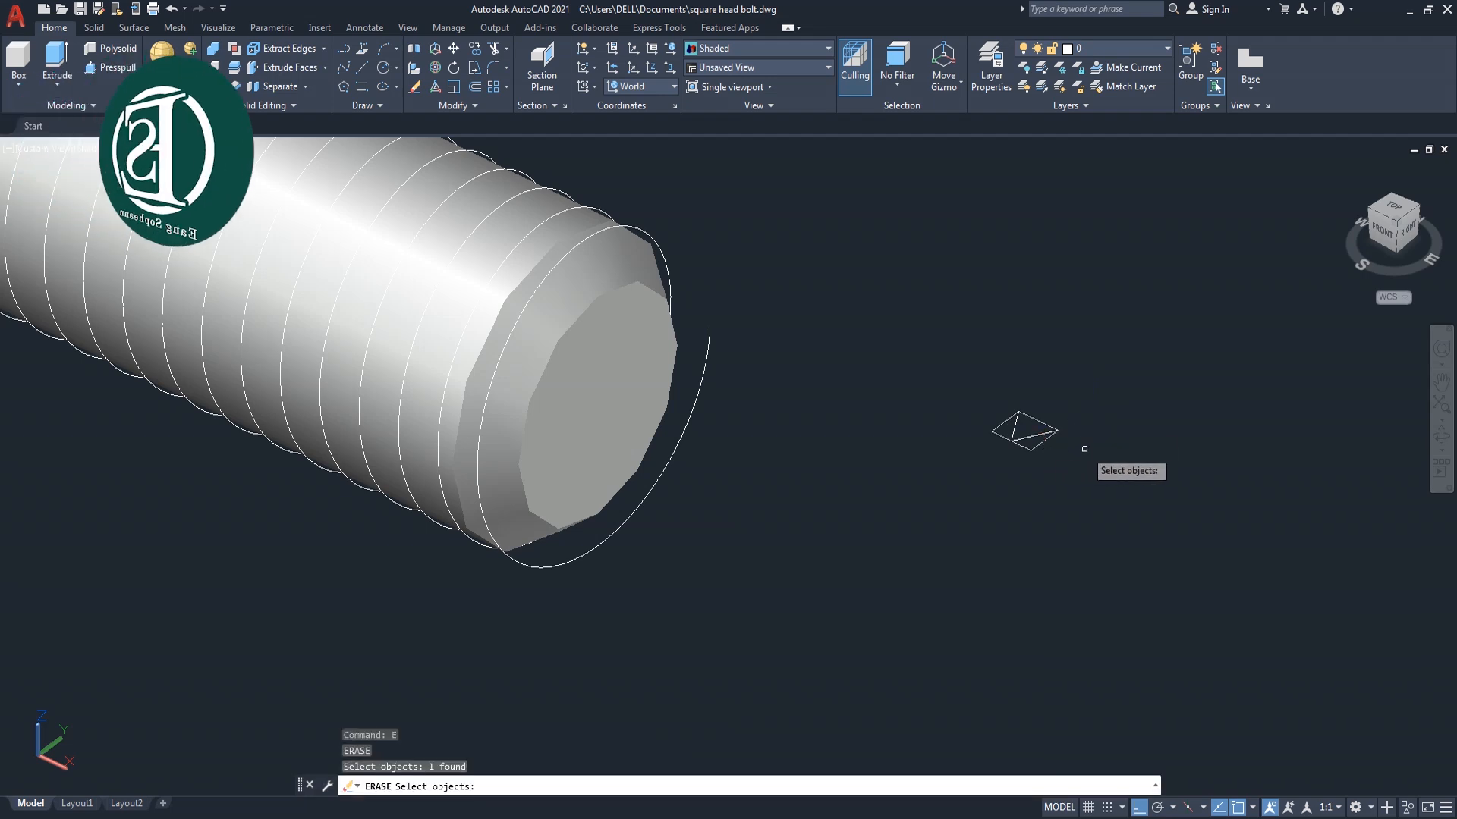
{"action": "key", "text": "Escape"}
Move the triangular profile from the midpoint of its 1.75 base to the free end of the helix
{"action": "type", "text": "M"}
{"action": "key", "text": "Return"}
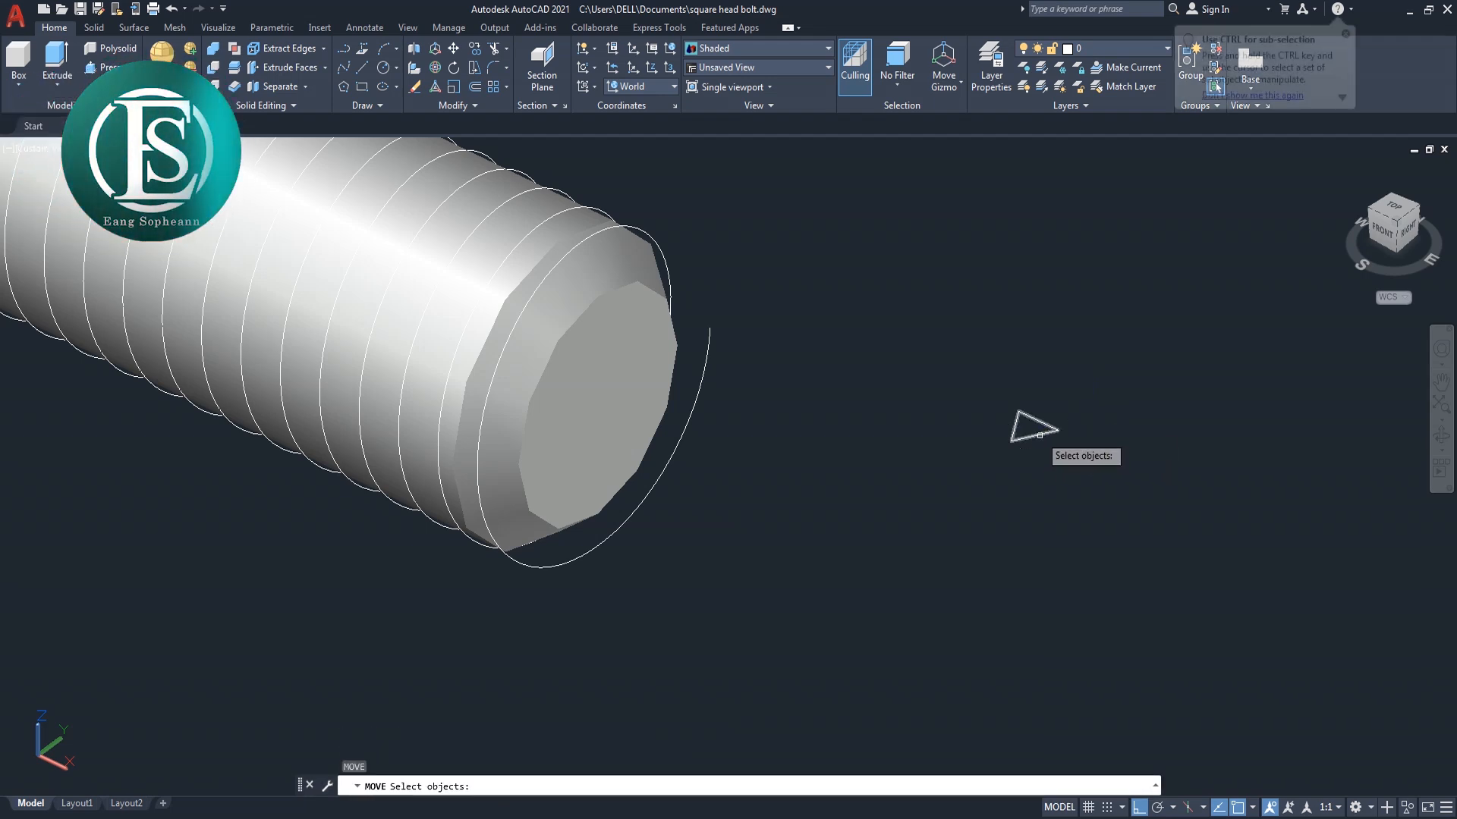
{"action": "left_click", "coordinate": [1039, 435]}
{"action": "key", "text": "Return"}
{"action": "left_click", "coordinate": [1030, 429]}
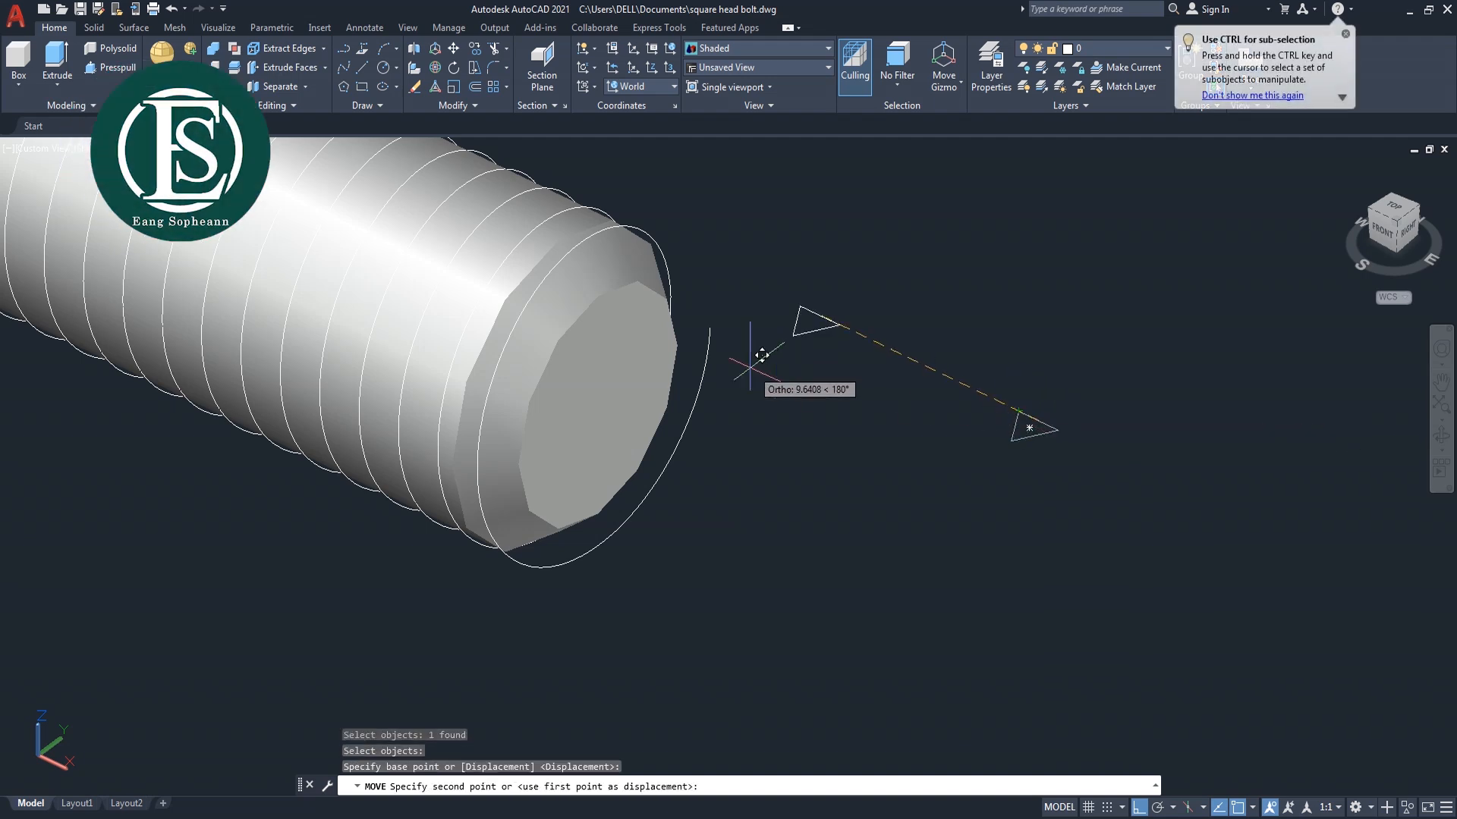
{"action": "left_click", "coordinate": [709, 319]}
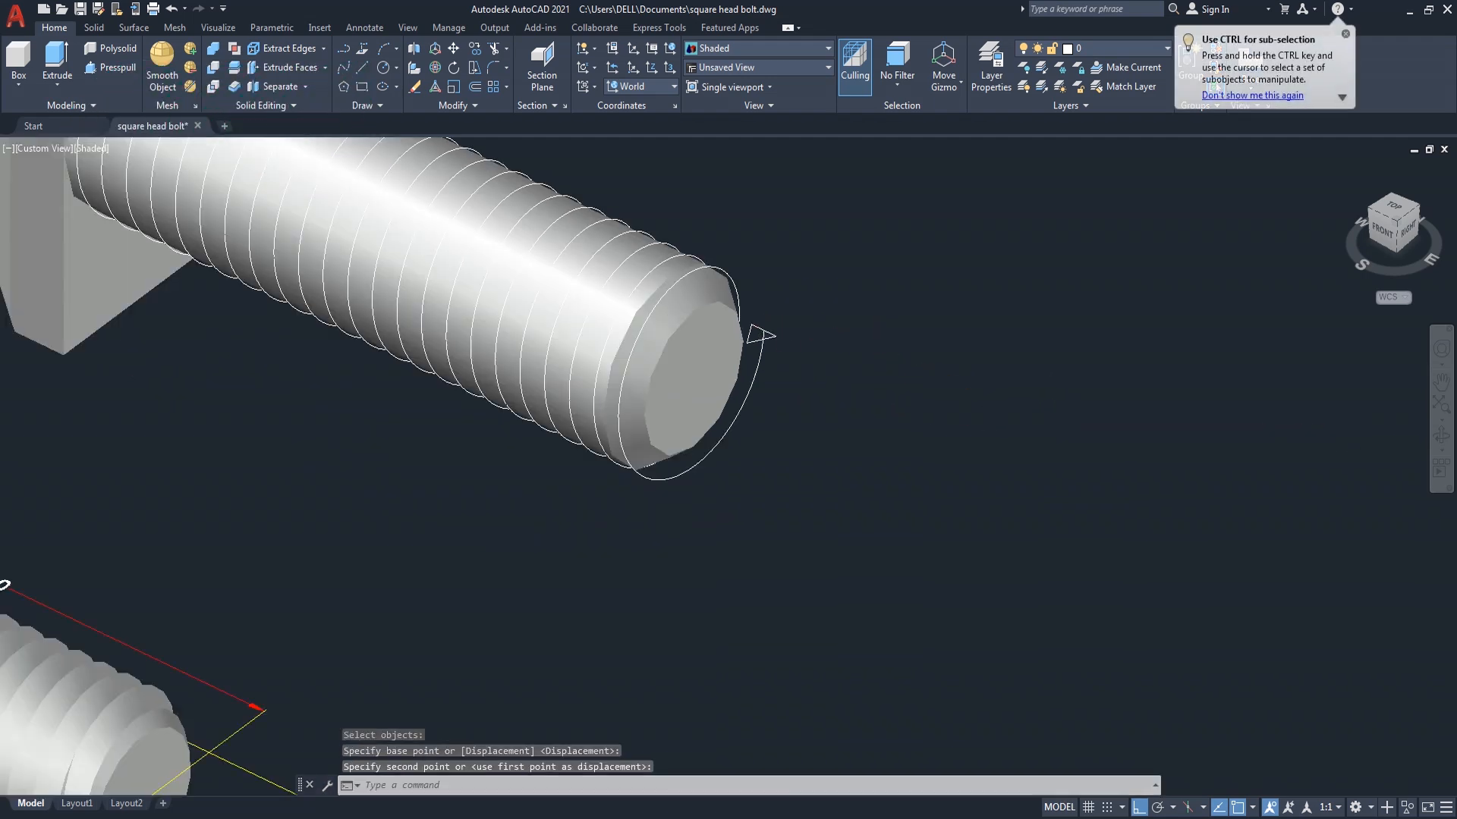
Extrude the triangular profile along the helix as its path to form the thread-cutting solid
{"action": "scroll", "coordinate": [852, 339], "scroll_direction": "down", "scroll_amount": 5}
{"action": "middle_click_drag", "start_coordinate": [852, 338], "coordinate": [846, 416]}
{"action": "scroll", "coordinate": [833, 397], "scroll_direction": "up", "scroll_amount": 2}
{"action": "type", "text": "ext"}
{"action": "key", "text": "Return"}
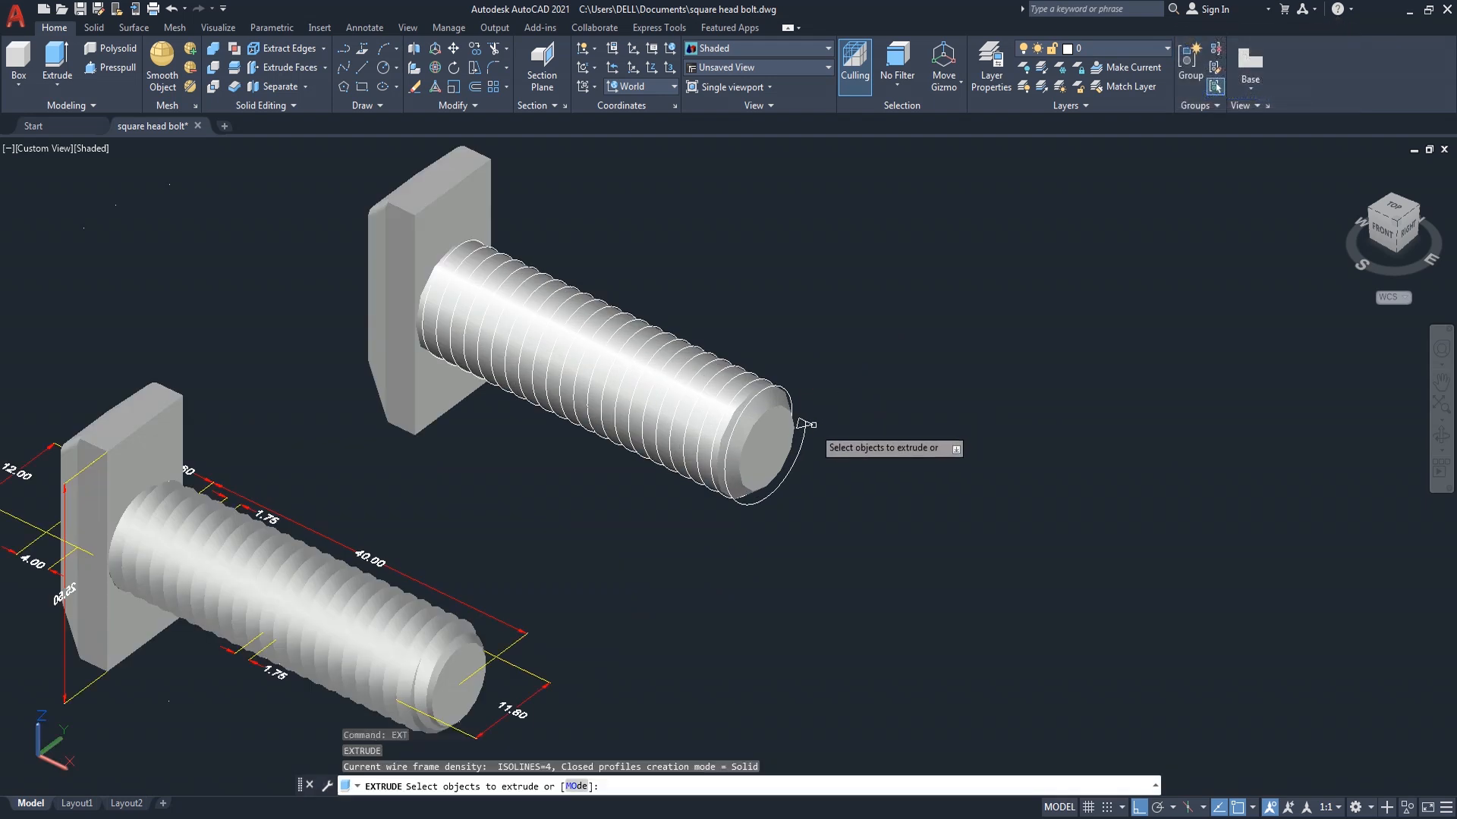
{"action": "left_click", "coordinate": [803, 422]}
{"action": "key", "text": "Return"}
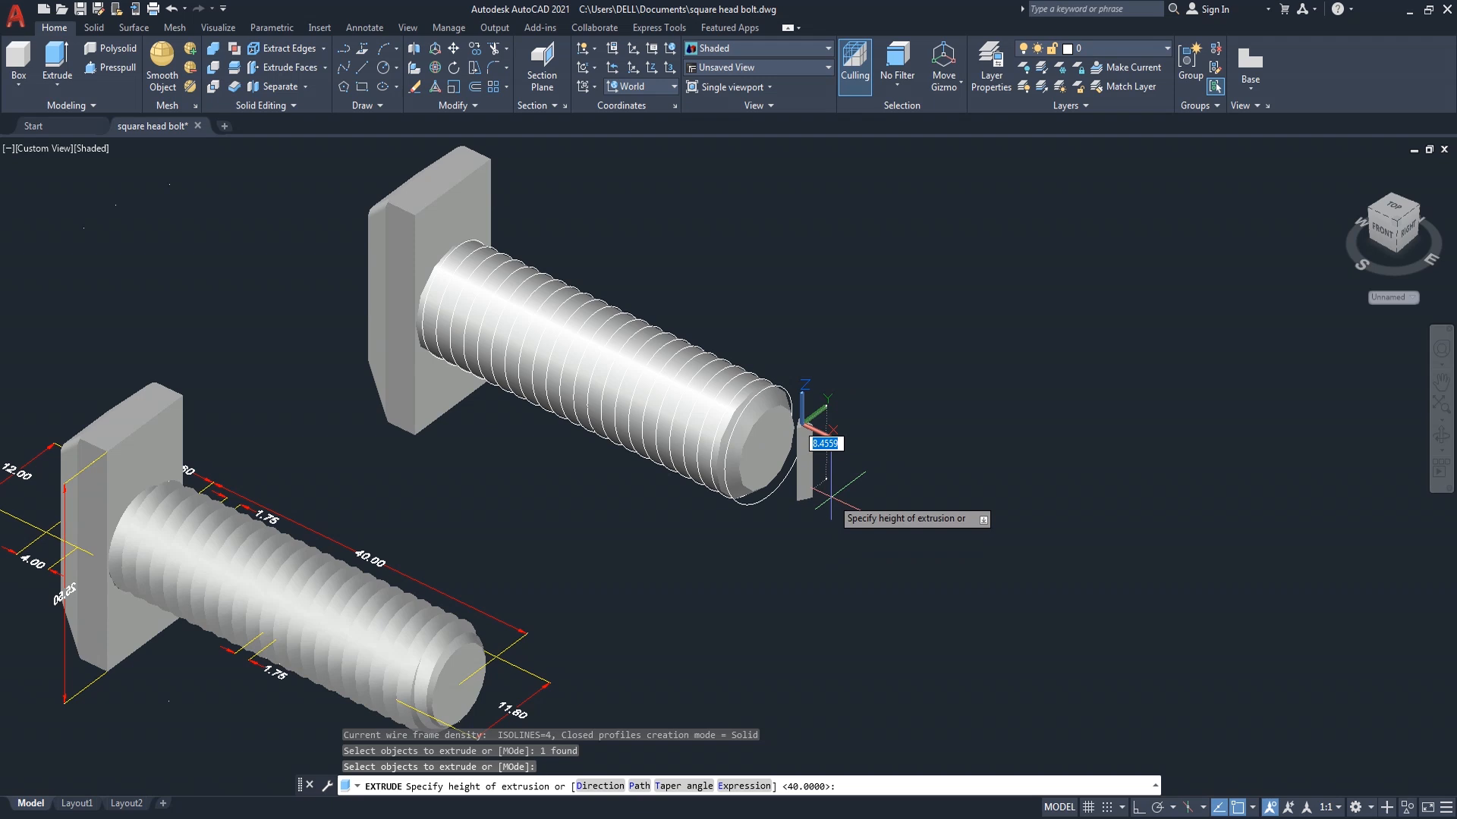
{"action": "type", "text": "p"}
{"action": "key", "text": "Return"}
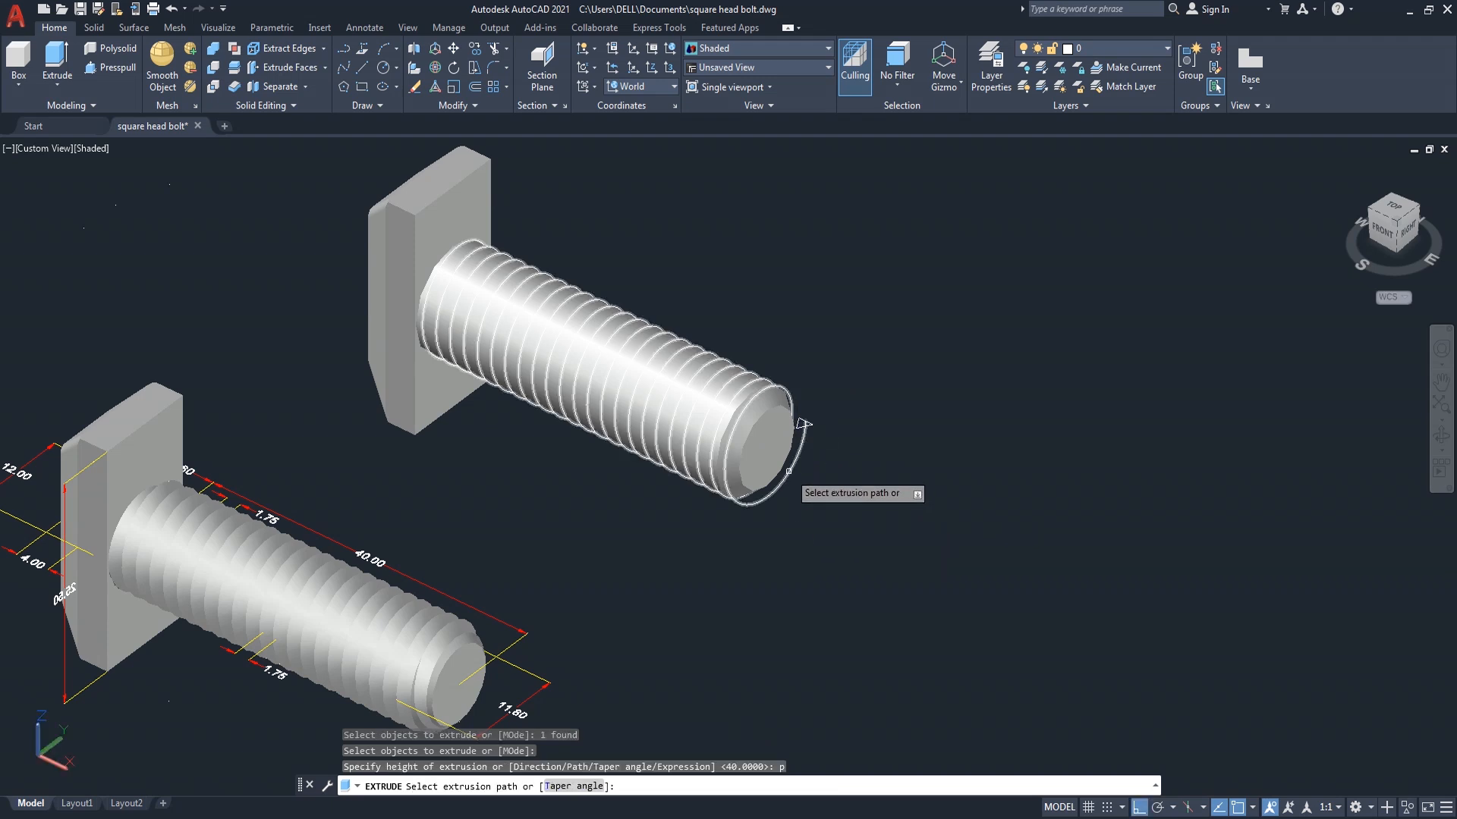
{"action": "left_click", "coordinate": [793, 487]}
{"action": "key", "text": "Return"}
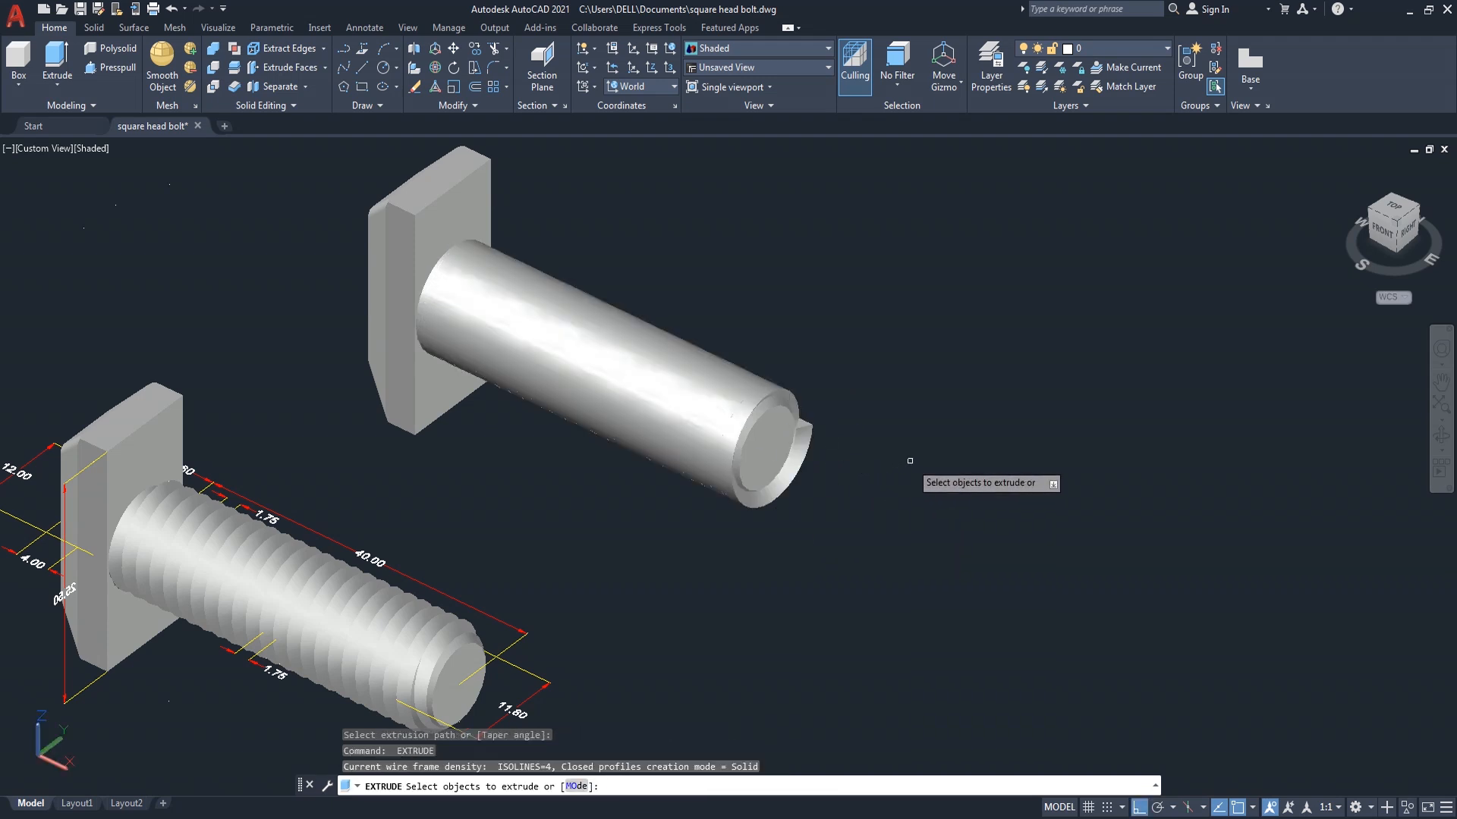
{"action": "key", "text": "Return"}
Subtract the helical thread solid from the chamfered shank to cut the thread
{"action": "type", "text": "s"}
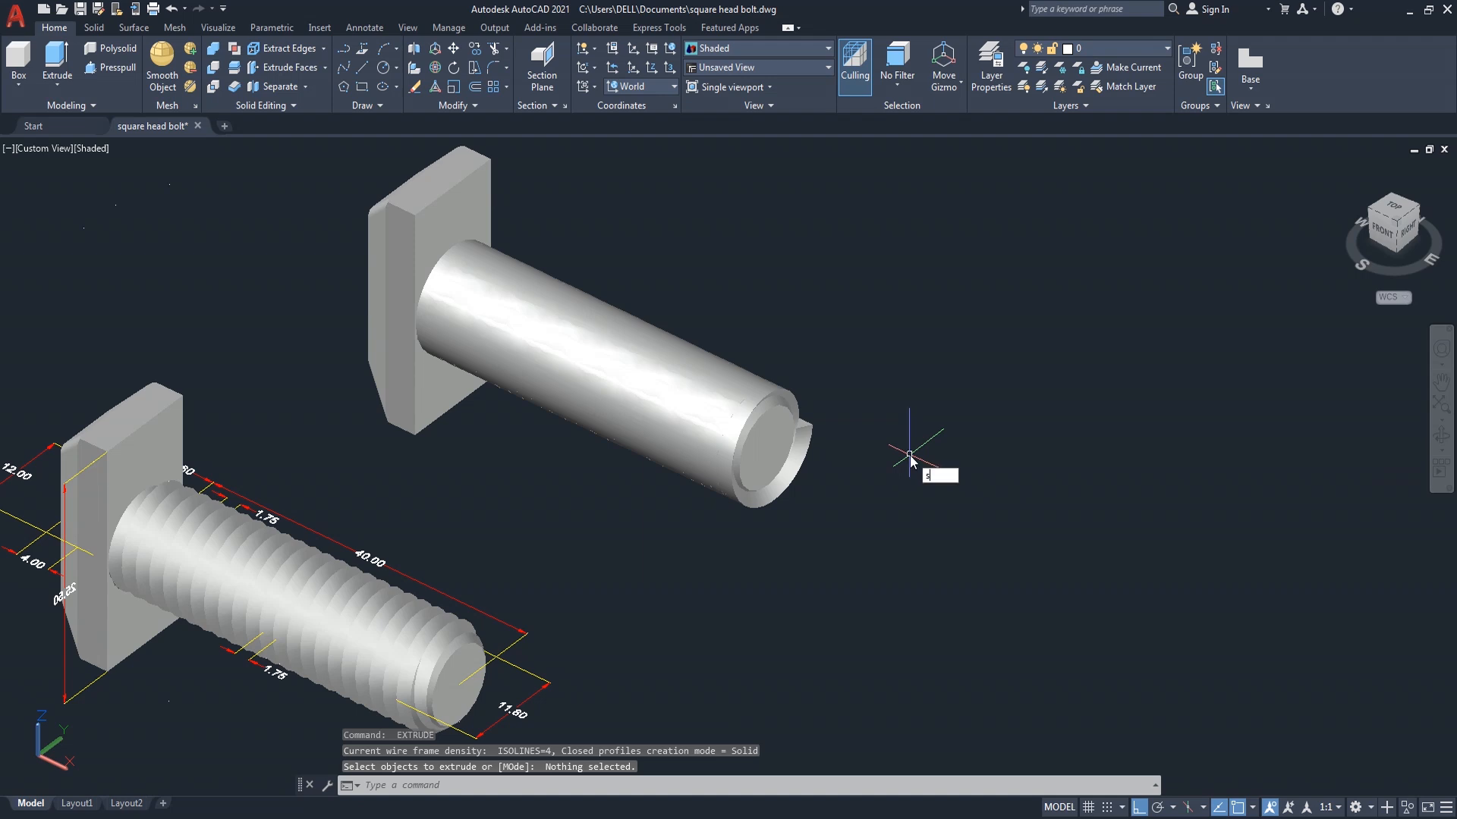
{"action": "type", "text": "u"}
{"action": "key", "text": "Return"}
{"action": "left_click", "coordinate": [777, 438]}
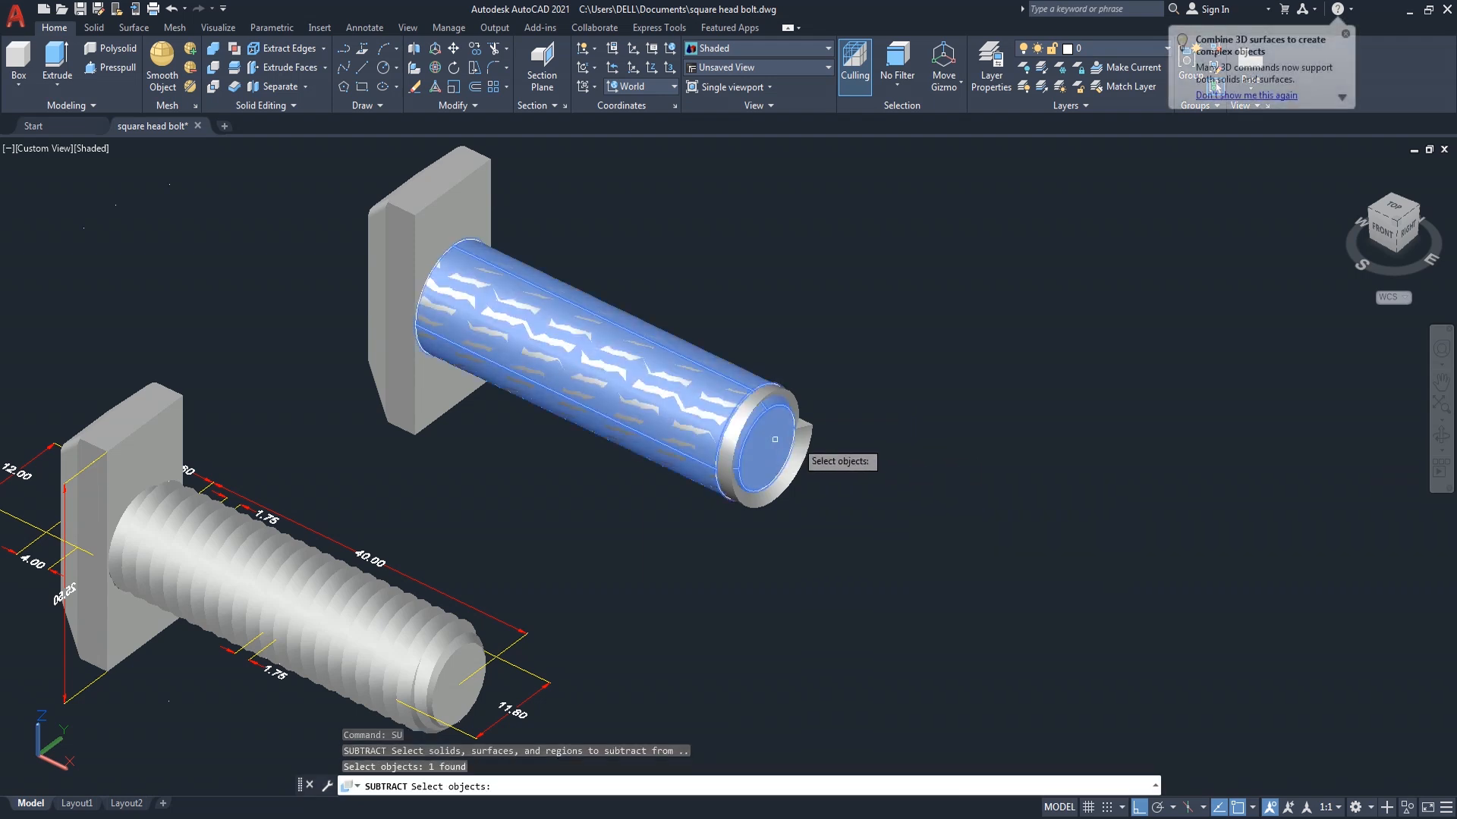
{"action": "key", "text": "Return"}
{"action": "left_click", "coordinate": [808, 428]}
{"action": "key", "text": "Return"}
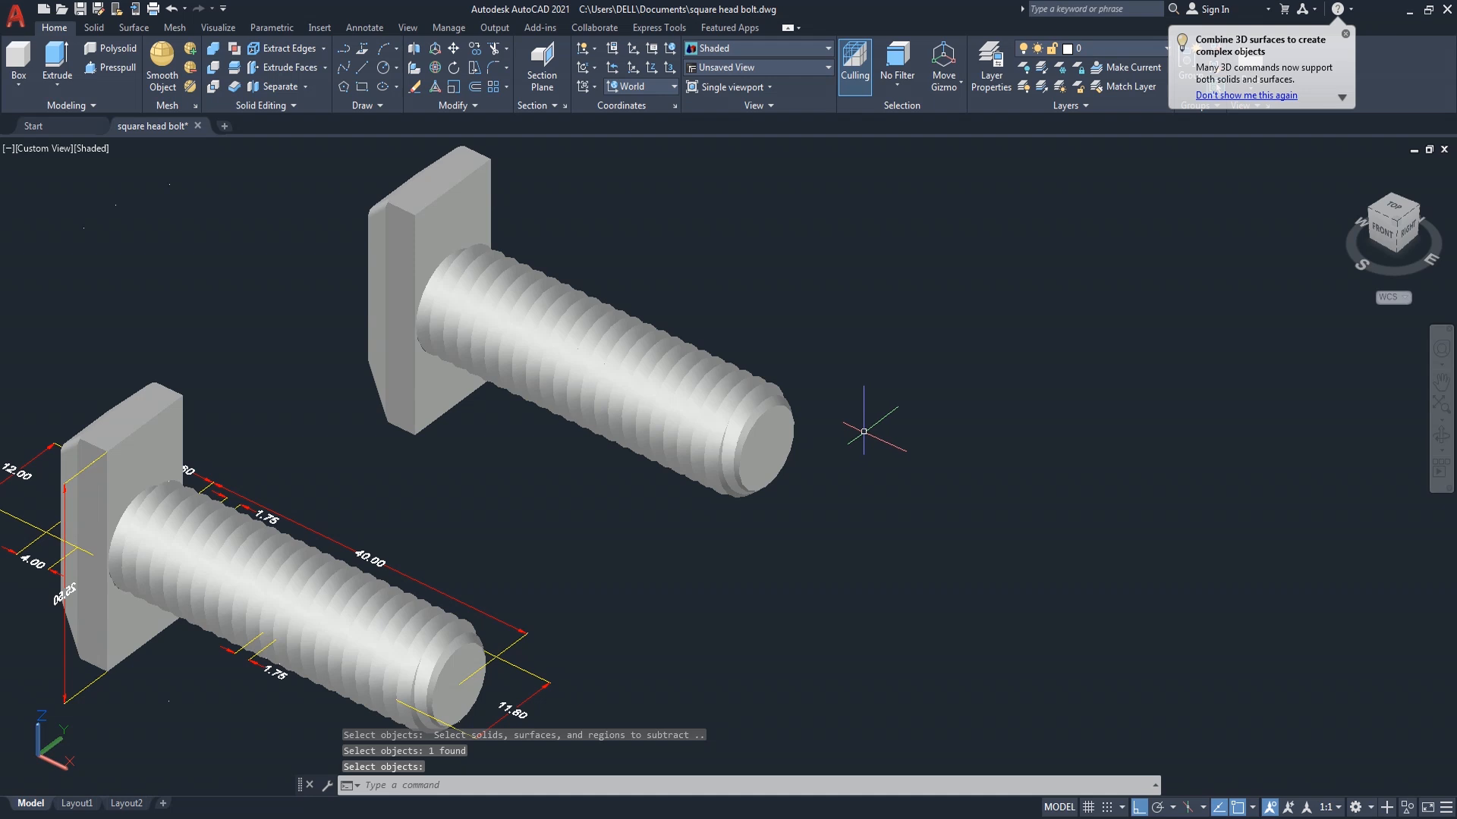
Examine the threaded shank from a slightly orbited viewpoint and compare it with the dimensioned reference bolt
{"action": "scroll", "coordinate": [839, 432], "scroll_direction": "up", "scroll_amount": 2}
{"action": "scroll", "coordinate": [825, 436], "scroll_direction": "down", "scroll_amount": 2}
{"action": "middle_click_drag", "start_coordinate": [851, 449], "coordinate": [944, 419]}
{"action": "key", "text": "Return"}
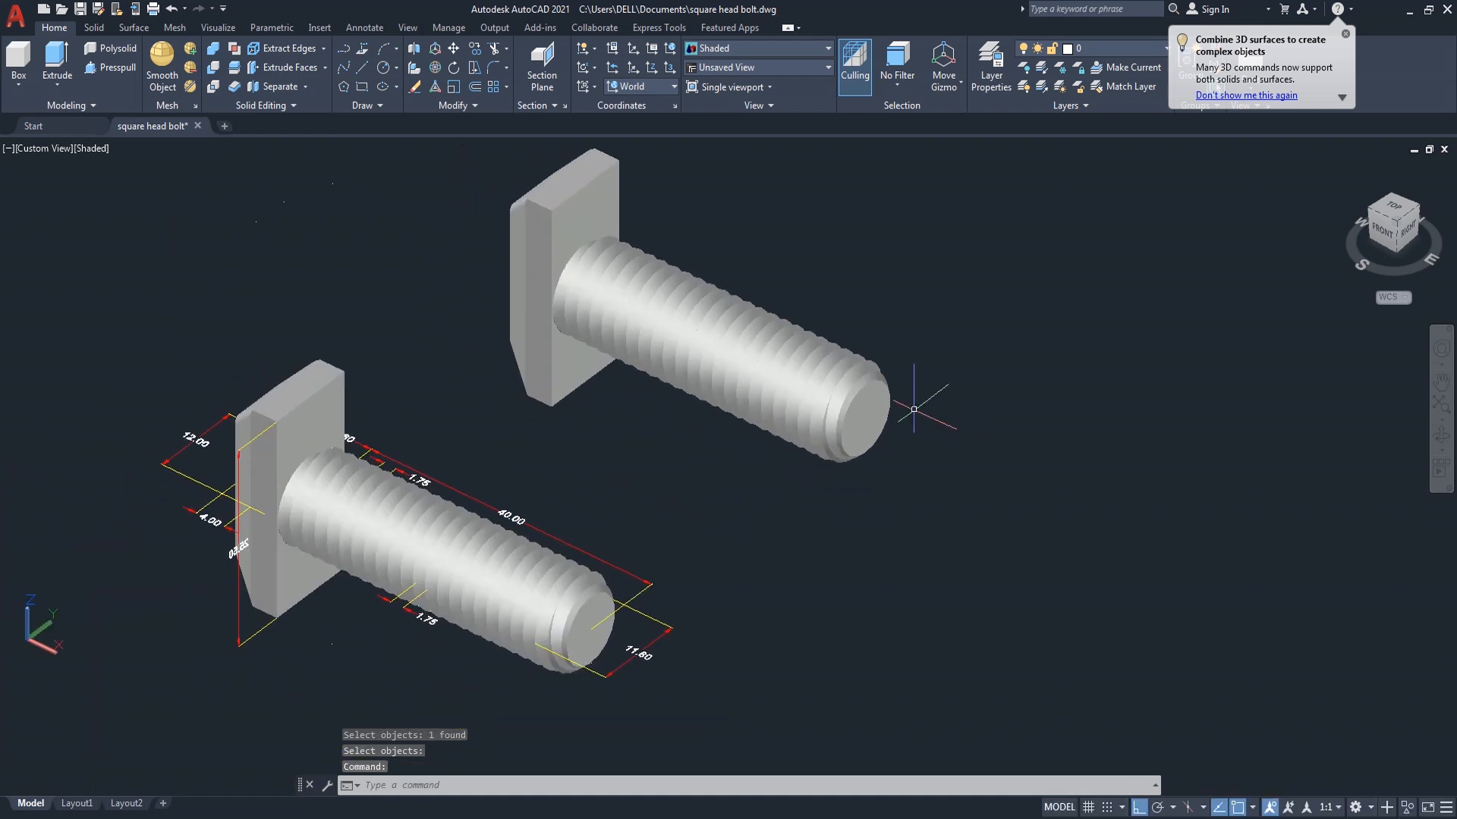
{"action": "scroll", "coordinate": [926, 432], "scroll_direction": "up", "scroll_amount": 2}
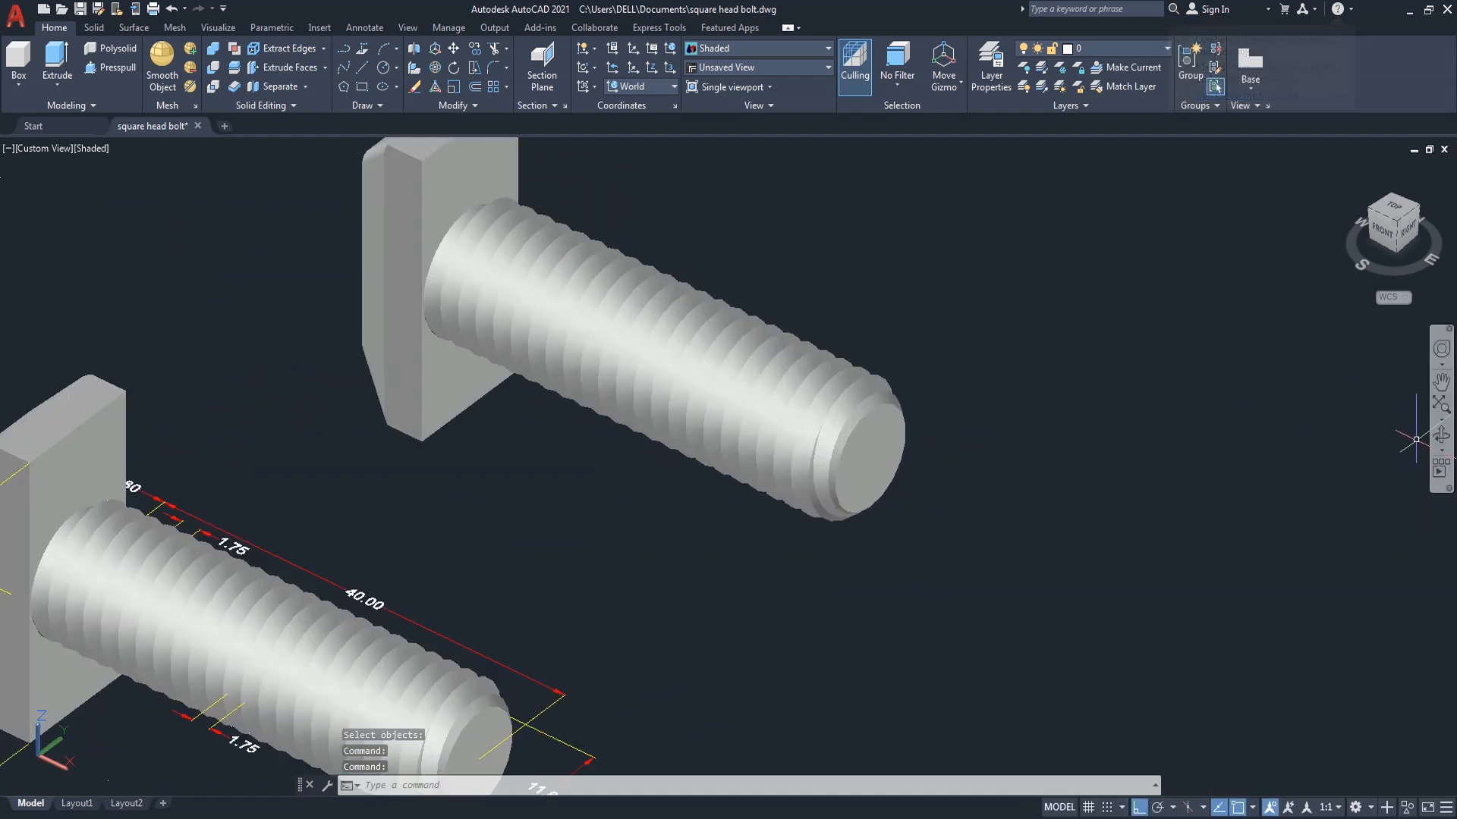
{"action": "left_click", "coordinate": [1440, 435]}
{"action": "scroll", "coordinate": [1090, 431], "scroll_direction": "down", "scroll_amount": 1}
{"action": "scroll", "coordinate": [828, 429], "scroll_direction": "up", "scroll_amount": 1}
{"action": "scroll", "coordinate": [801, 476], "scroll_direction": "down", "scroll_amount": 2}
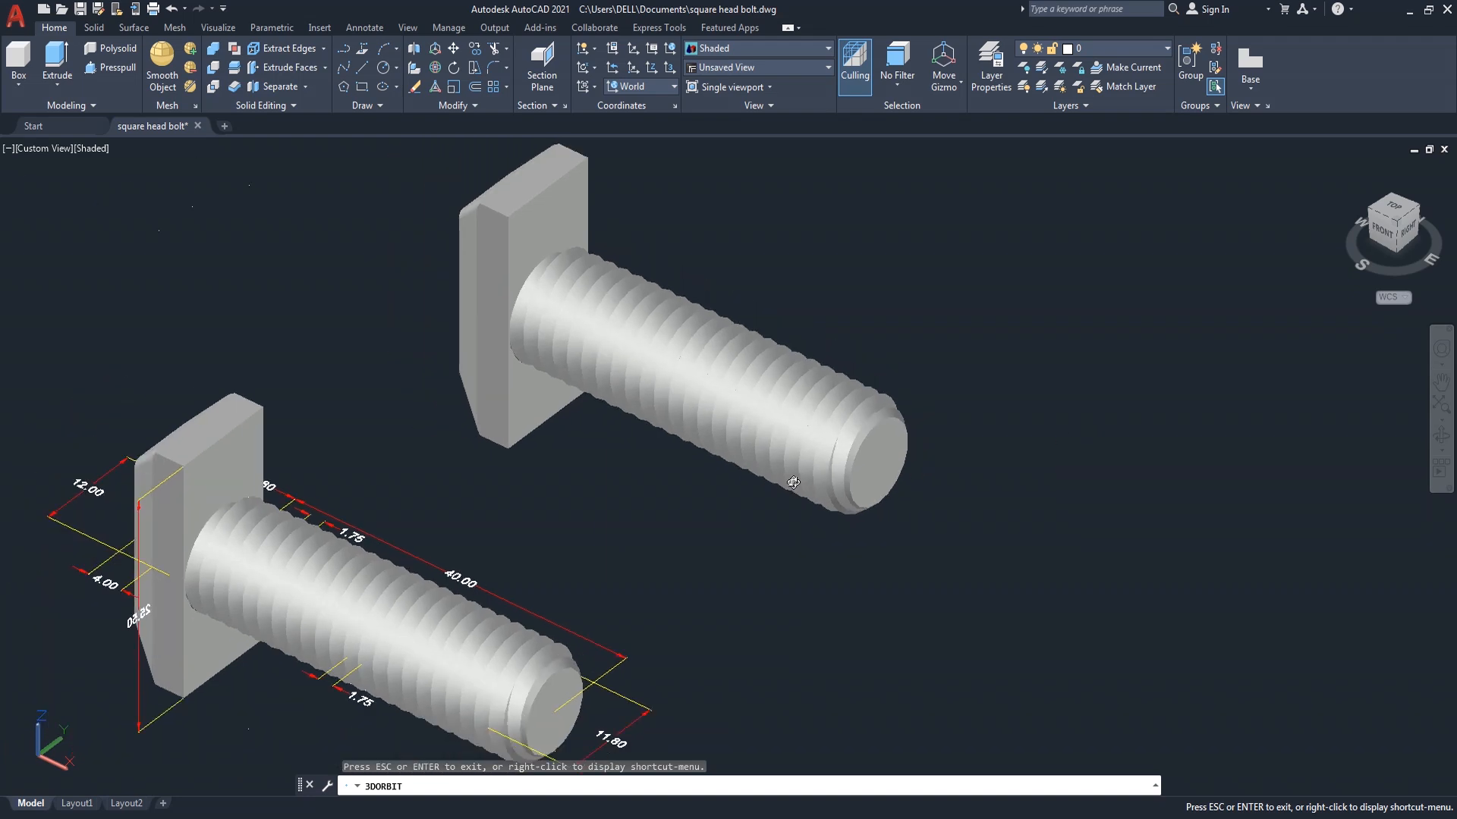
{"action": "mouse_move", "coordinate": [757, 536]}
{"action": "left_mouse_down"}
{"action": "mouse_move", "coordinate": [836, 491]}
{"action": "mouse_move", "coordinate": [728, 524]}
{"action": "mouse_move", "coordinate": [660, 523]}
{"action": "mouse_move", "coordinate": [754, 509]}
{"action": "mouse_move", "coordinate": [836, 465]}
{"action": "mouse_move", "coordinate": [940, 455]}
{"action": "mouse_move", "coordinate": [688, 543]}
{"action": "mouse_move", "coordinate": [531, 543]}
{"action": "mouse_move", "coordinate": [774, 516]}
{"action": "mouse_move", "coordinate": [706, 547]}
{"action": "left_mouse_up"}
{"action": "right_click", "coordinate": [883, 325]}
{"action": "left_click", "coordinate": [940, 338]}
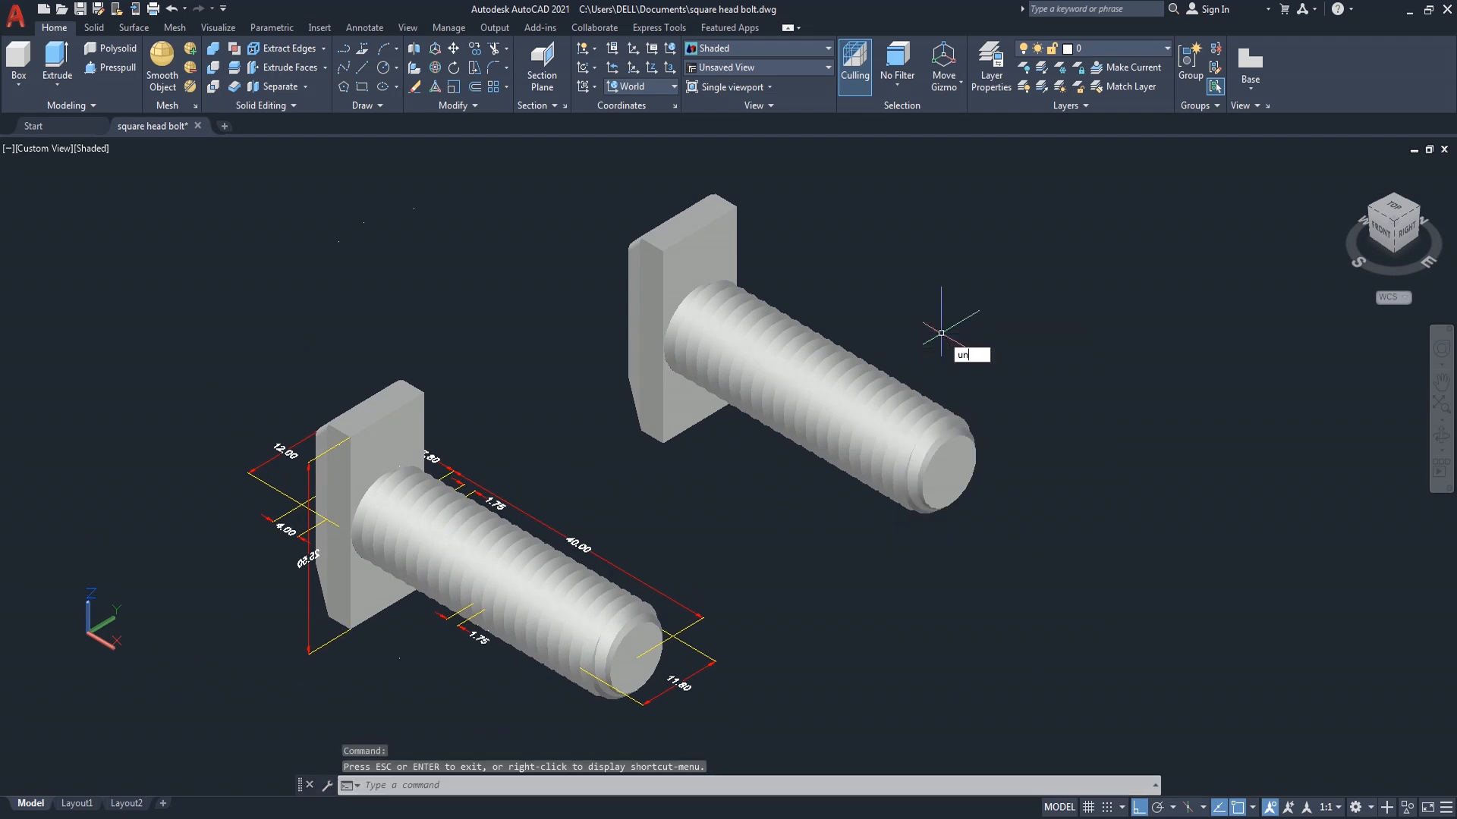
Union the threaded shank and the square head into one solid
{"action": "type", "text": "uni"}
{"action": "key", "text": "Return"}
{"action": "left_click", "coordinate": [864, 381]}
{"action": "left_click", "coordinate": [686, 274]}
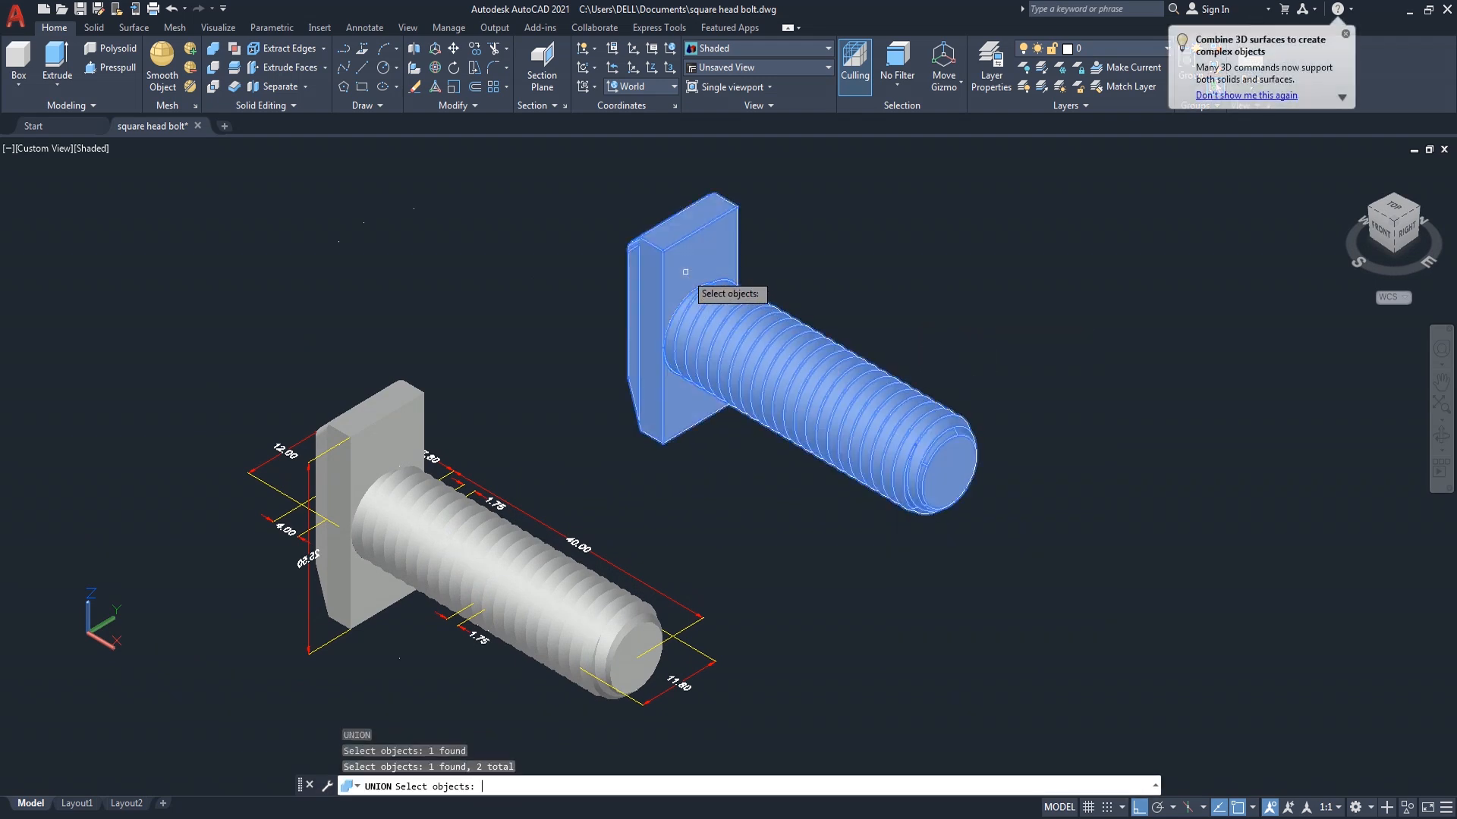
{"action": "key", "text": "Return"}
Move the new bolt about 13.4 units at 270° to bring it closer to the dimensioned reference bolt
{"action": "scroll", "coordinate": [707, 340], "scroll_direction": "down", "scroll_amount": 4}
{"action": "scroll", "coordinate": [861, 346], "scroll_direction": "up", "scroll_amount": 3}
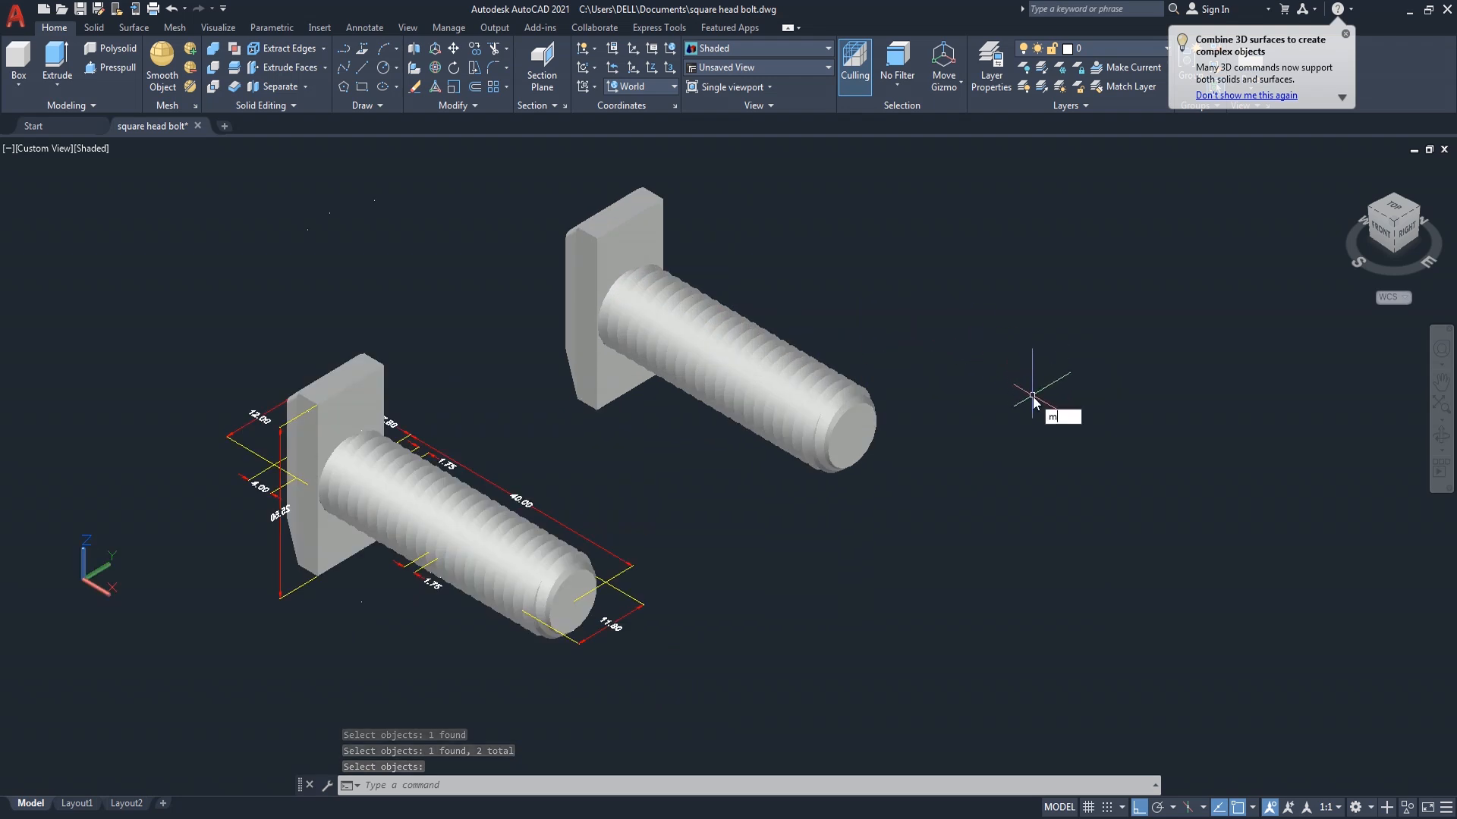
{"action": "key", "text": "Return"}
{"action": "left_click", "coordinate": [843, 440]}
{"action": "key", "text": "Return"}
{"action": "left_click", "coordinate": [1136, 416]}
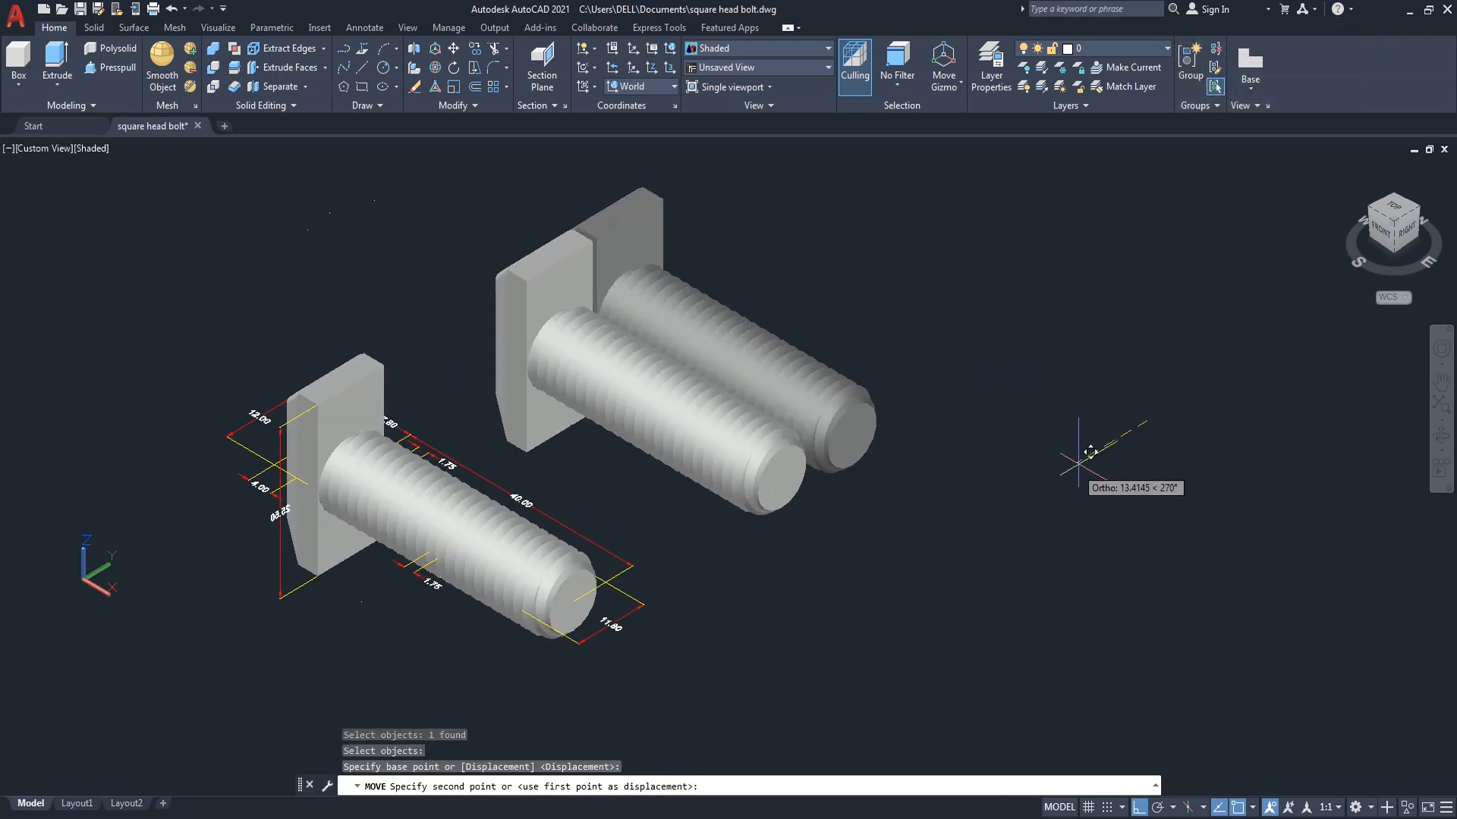
{"action": "left_click", "coordinate": [1078, 463]}
Examine the heads of both bolts in the southwest isometric view
{"action": "left_click", "coordinate": [1372, 217]}
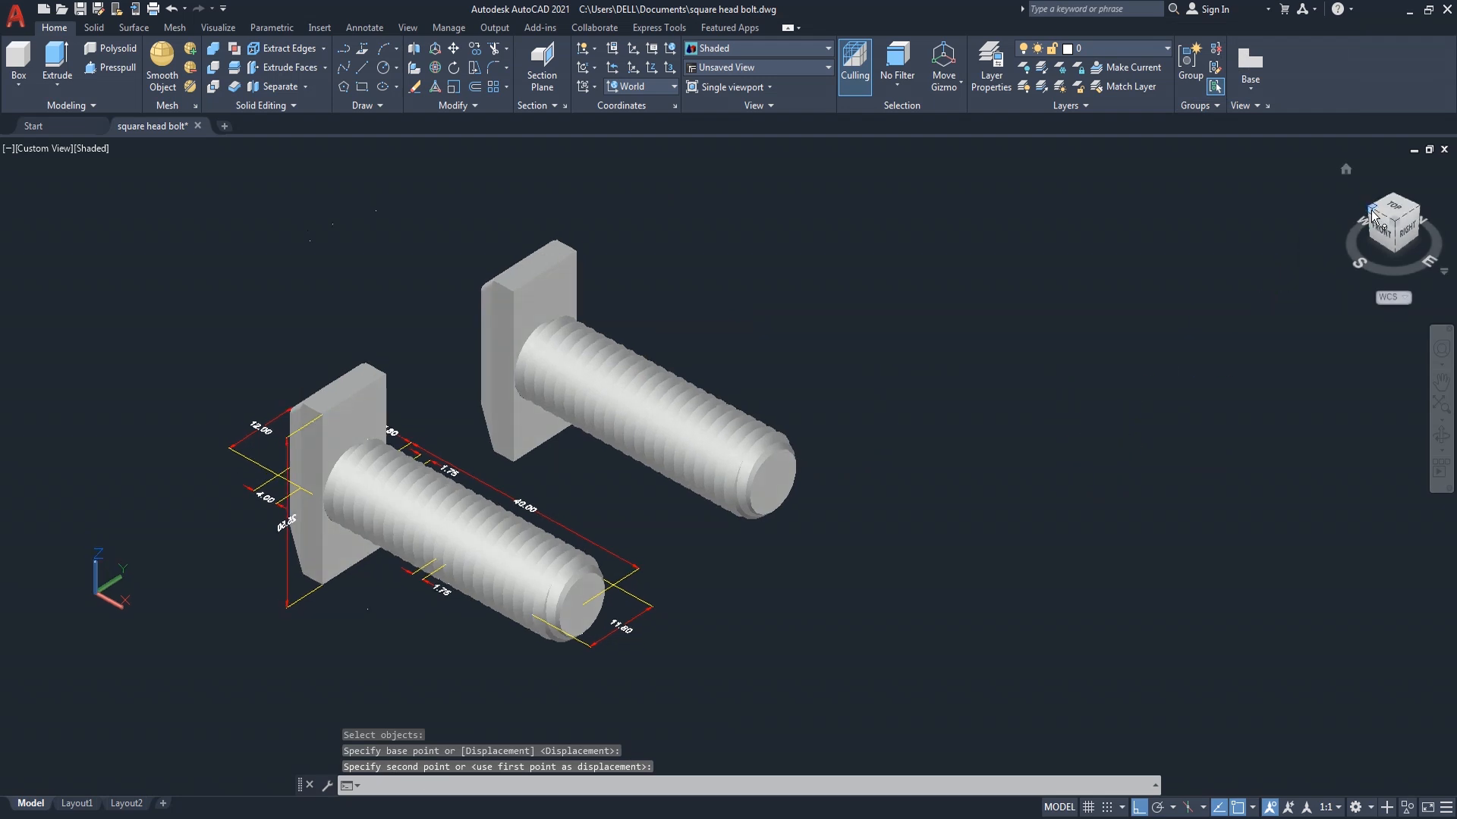
{"action": "middle_click_drag", "start_coordinate": [1057, 416], "coordinate": [1039, 371]}
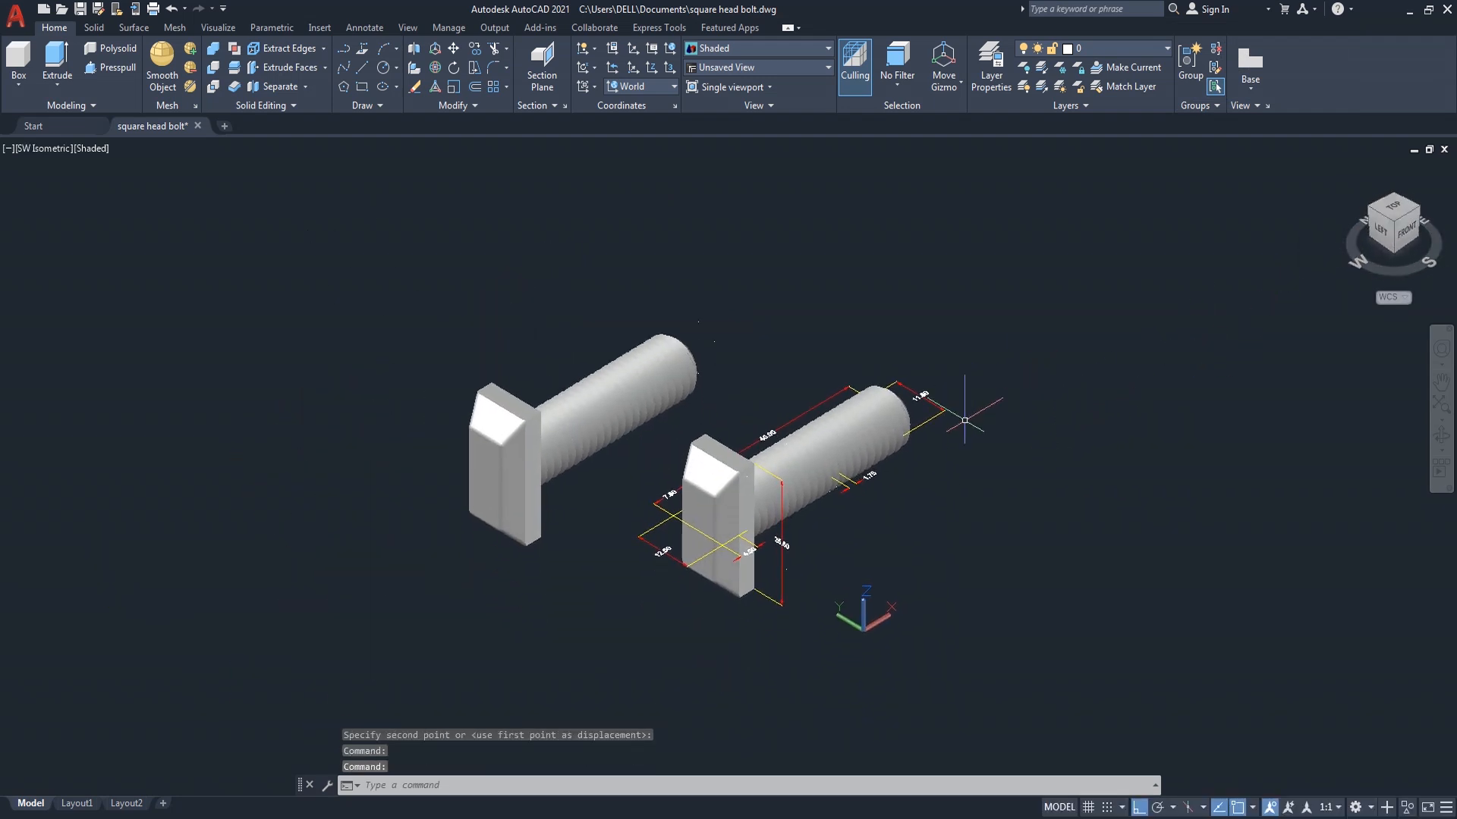
{"action": "scroll", "coordinate": [976, 494], "scroll_direction": "up", "scroll_amount": 4}
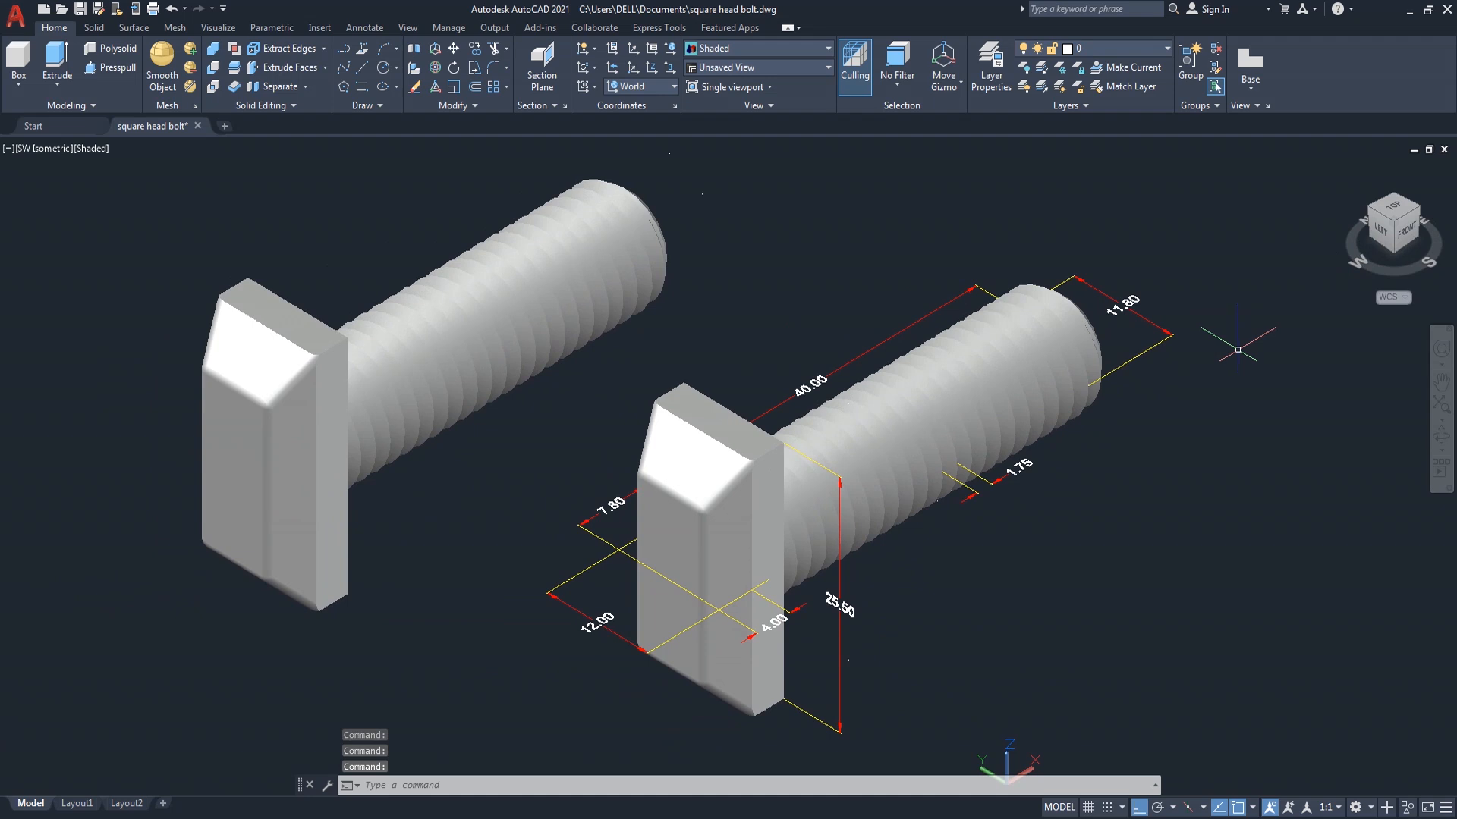
{"action": "scroll", "coordinate": [1238, 350], "scroll_direction": "down", "scroll_amount": 4}
{"action": "scroll", "coordinate": [1361, 450], "scroll_direction": "up", "scroll_amount": 3}
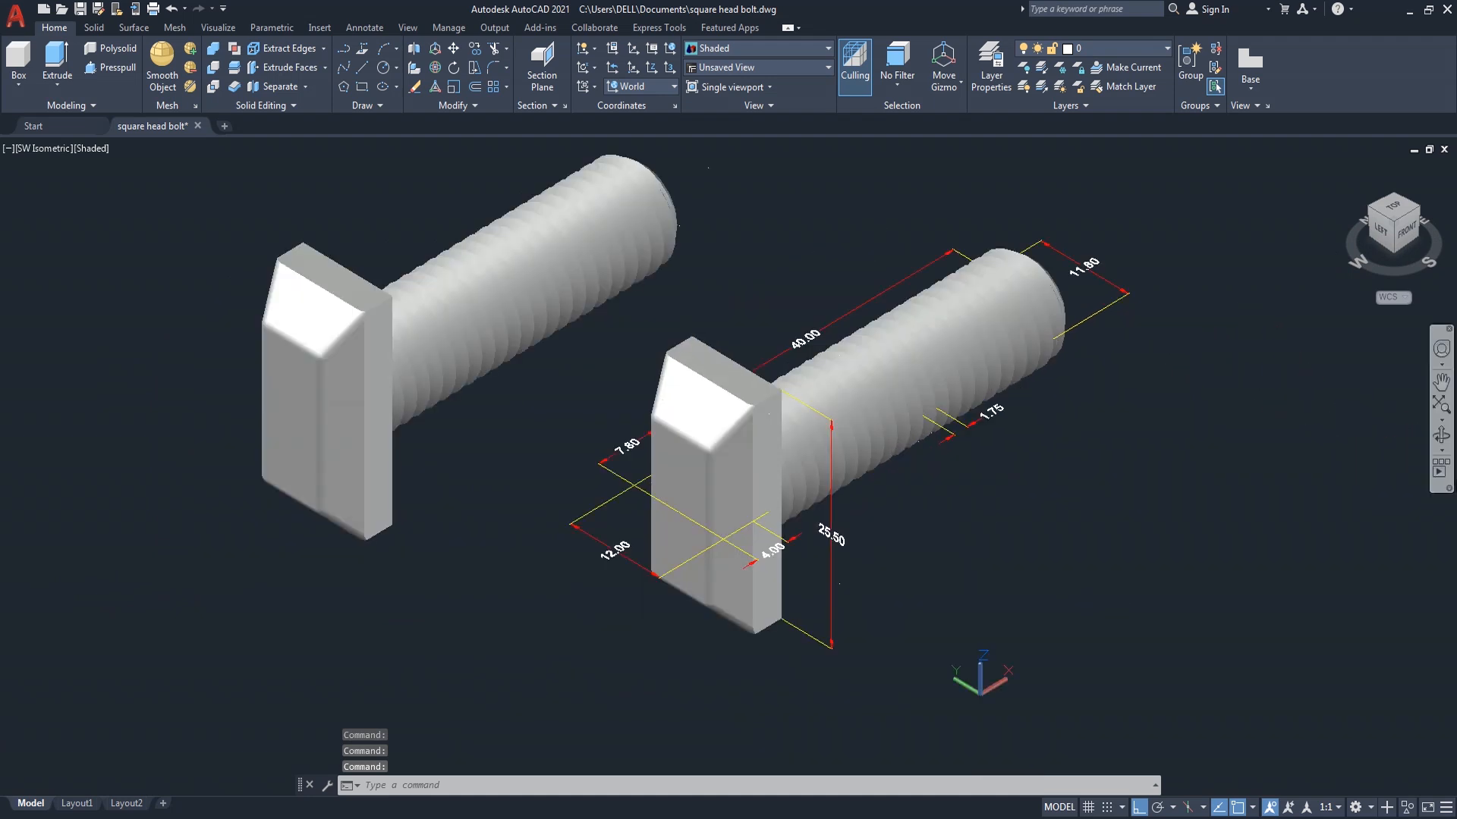
{"action": "scroll", "coordinate": [978, 502], "scroll_direction": "down", "scroll_amount": 3}
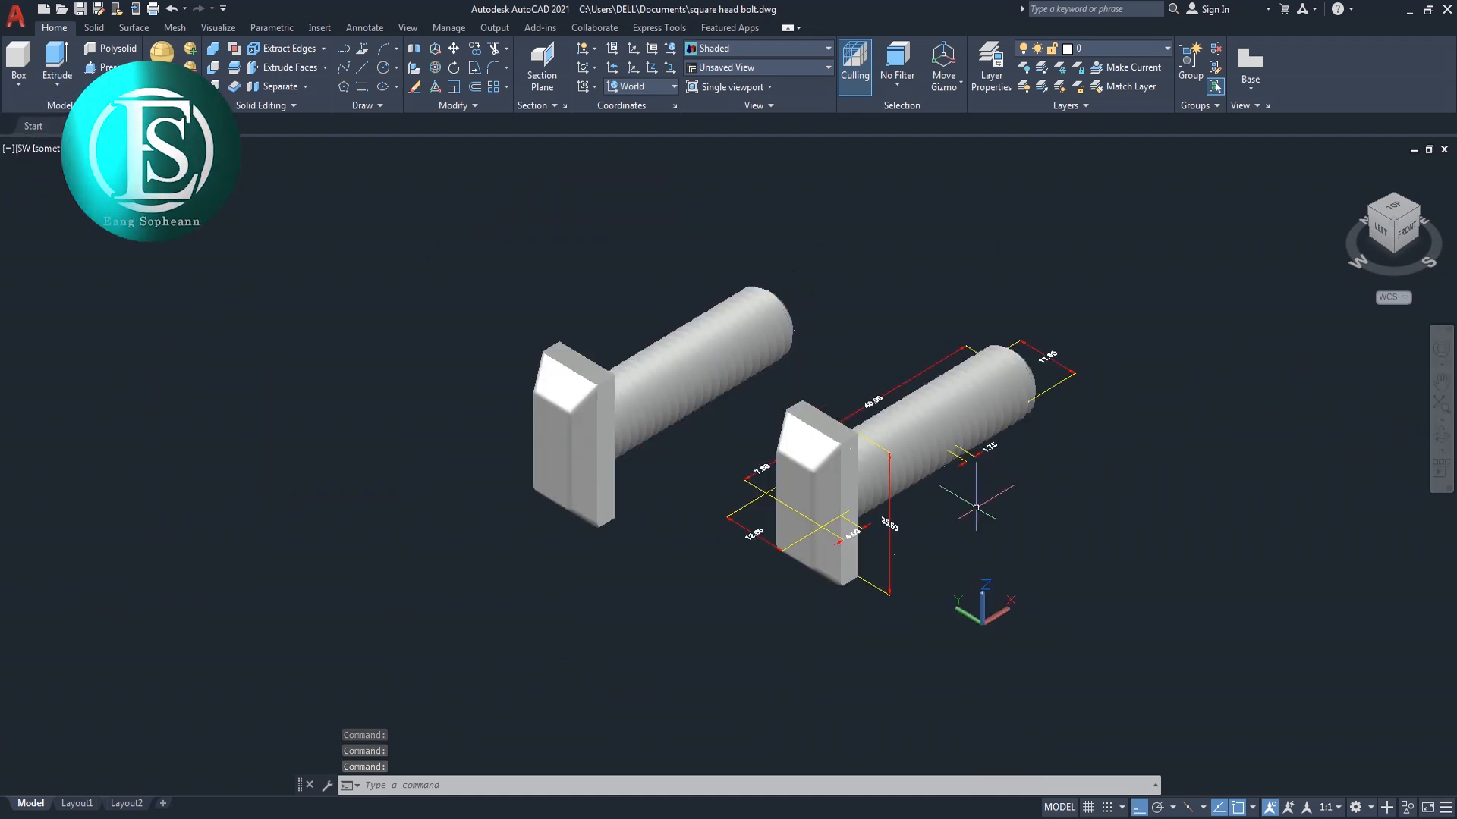
Orbit around both bolts to compare their heads and threads from a raised viewpoint, ending with orbit mode off
{"action": "left_click", "coordinate": [1442, 438]}
{"action": "left_click_drag", "start_coordinate": [1070, 510], "coordinate": [1052, 454]}
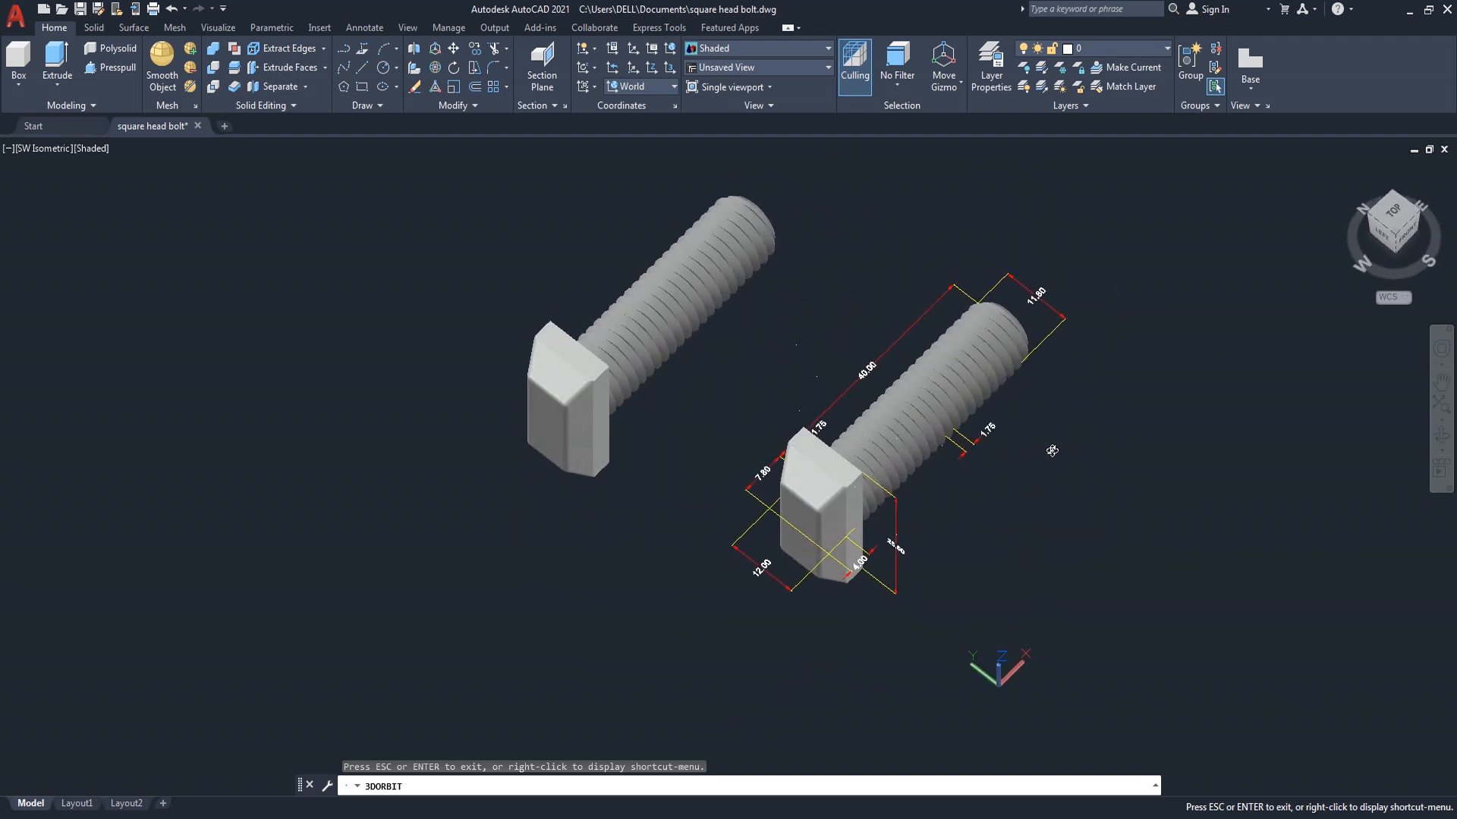
{"action": "scroll", "coordinate": [1052, 454], "scroll_direction": "up", "scroll_amount": 4}
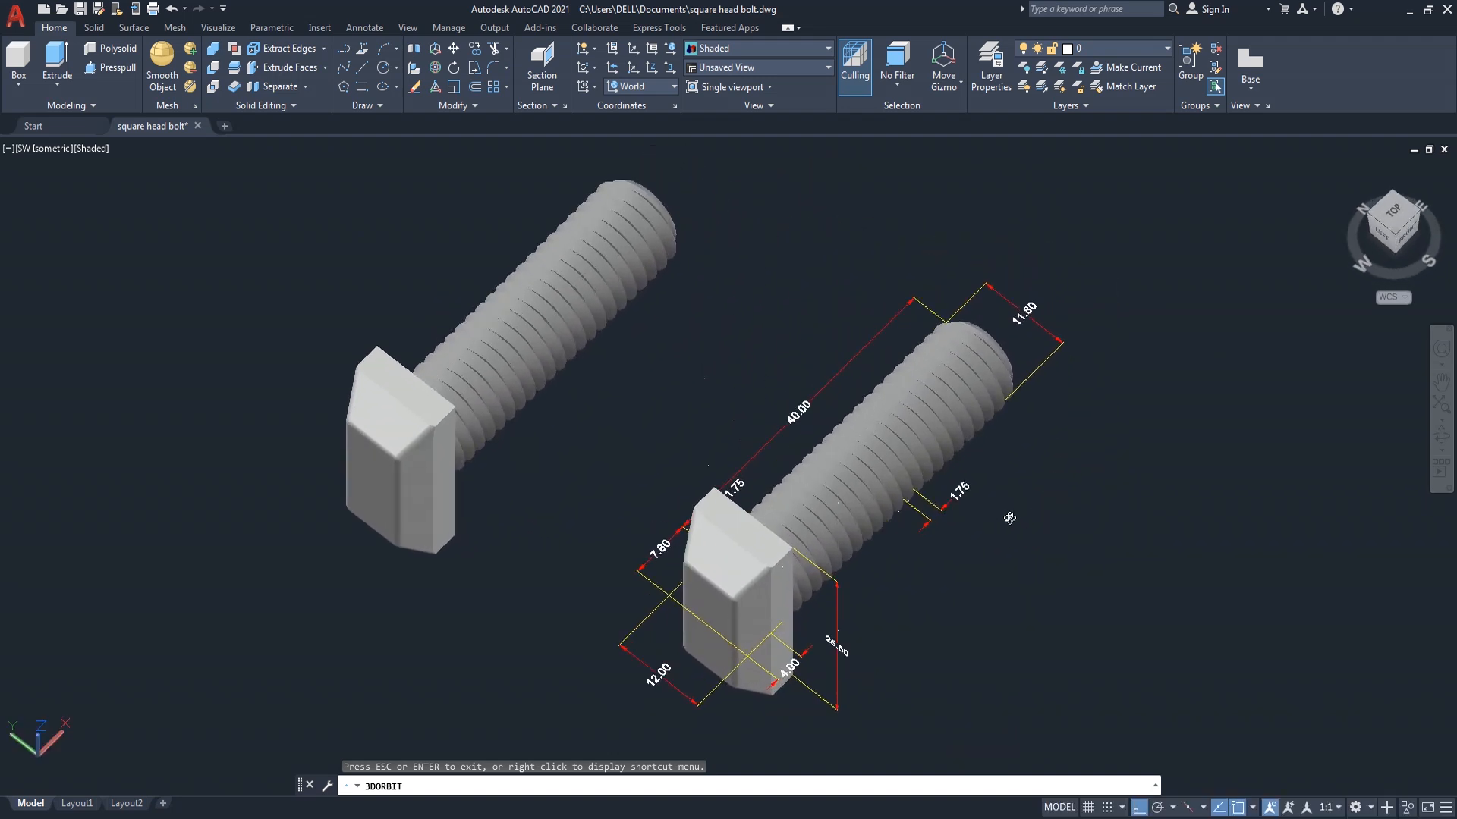
{"action": "scroll", "coordinate": [1010, 518], "scroll_direction": "up", "scroll_amount": 1}
{"action": "middle_click_drag", "start_coordinate": [1027, 505], "coordinate": [1081, 501]}
{"action": "left_click_drag", "start_coordinate": [1033, 595], "coordinate": [1099, 556]}
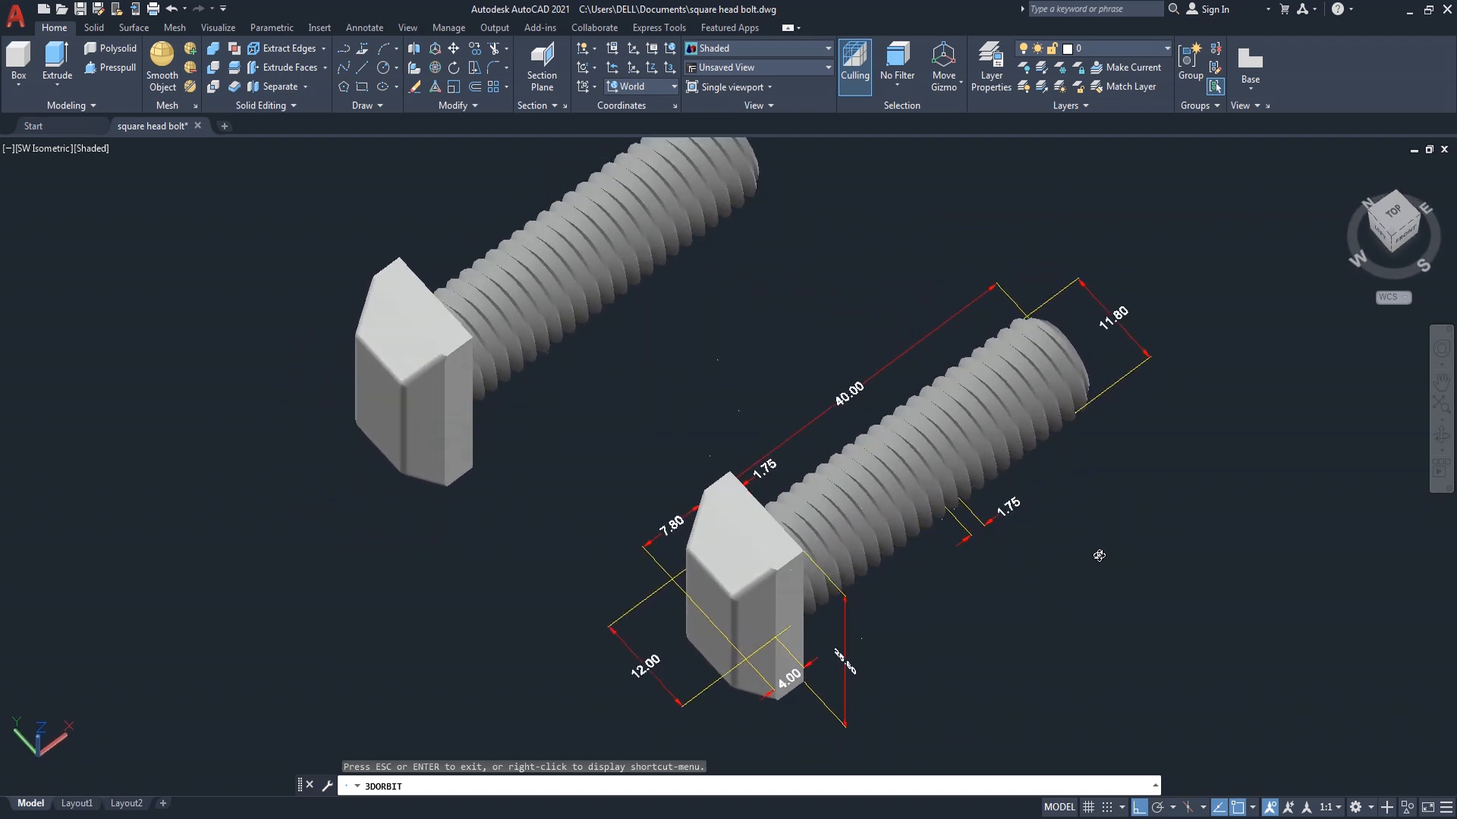
{"action": "middle_click_drag", "start_coordinate": [1123, 540], "coordinate": [1081, 578]}
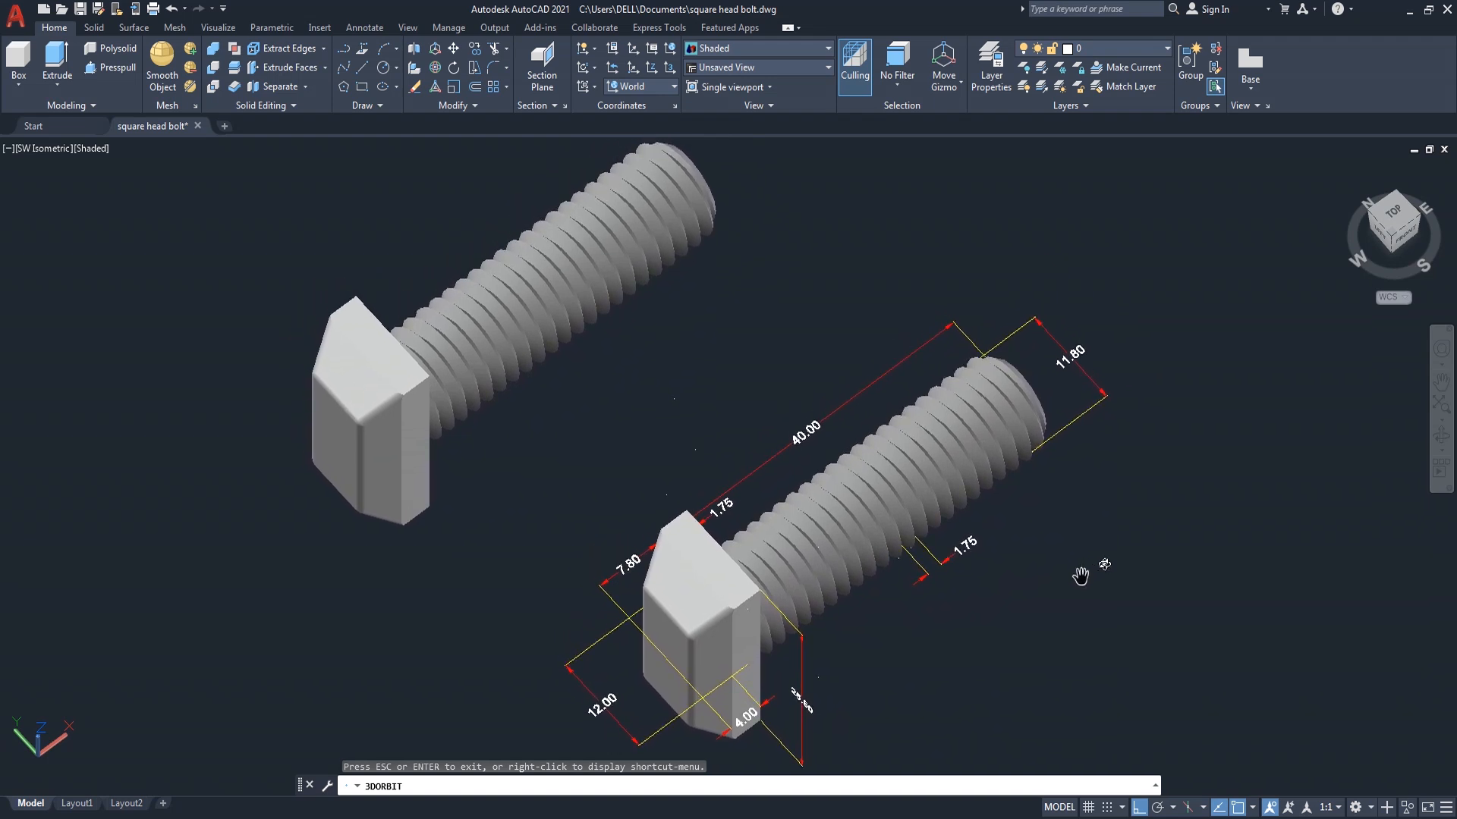
{"action": "mouse_move", "coordinate": [1026, 603]}
{"action": "left_mouse_down"}
{"action": "mouse_move", "coordinate": [1006, 572]}
{"action": "mouse_move", "coordinate": [1019, 588]}
{"action": "left_mouse_up"}
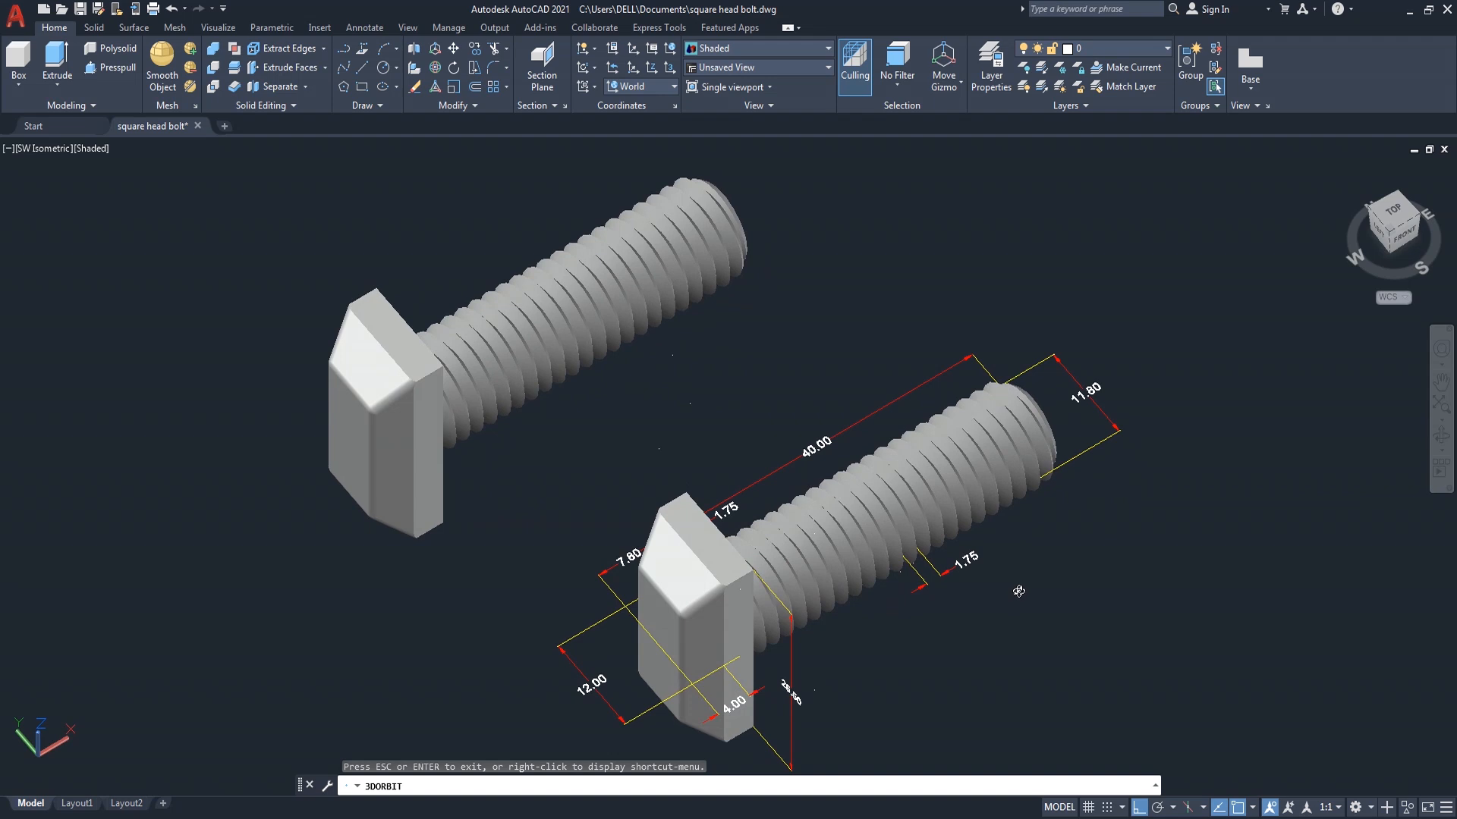
{"action": "right_click", "coordinate": [886, 220]}
{"action": "left_click", "coordinate": [907, 228]}
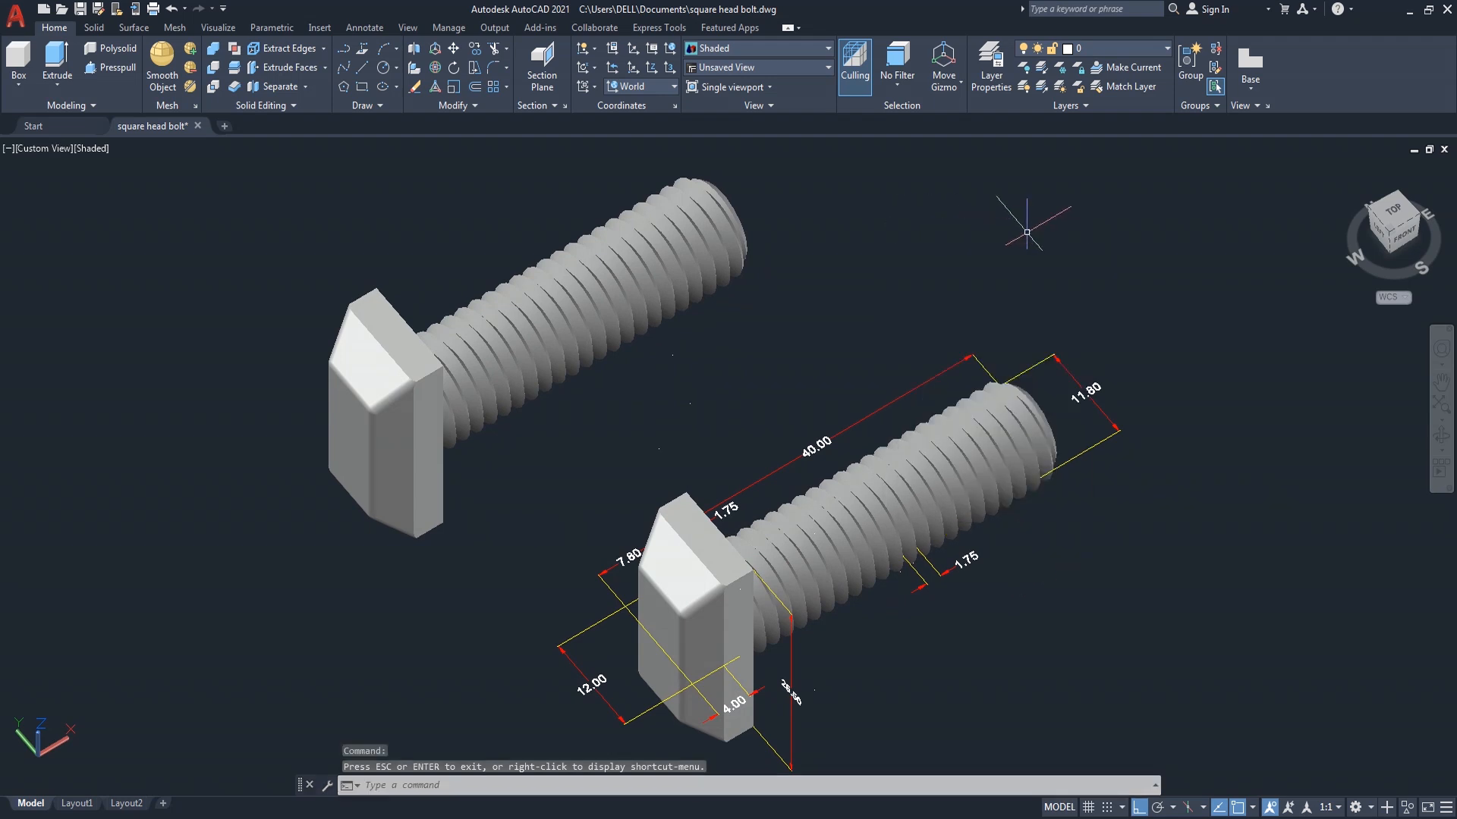